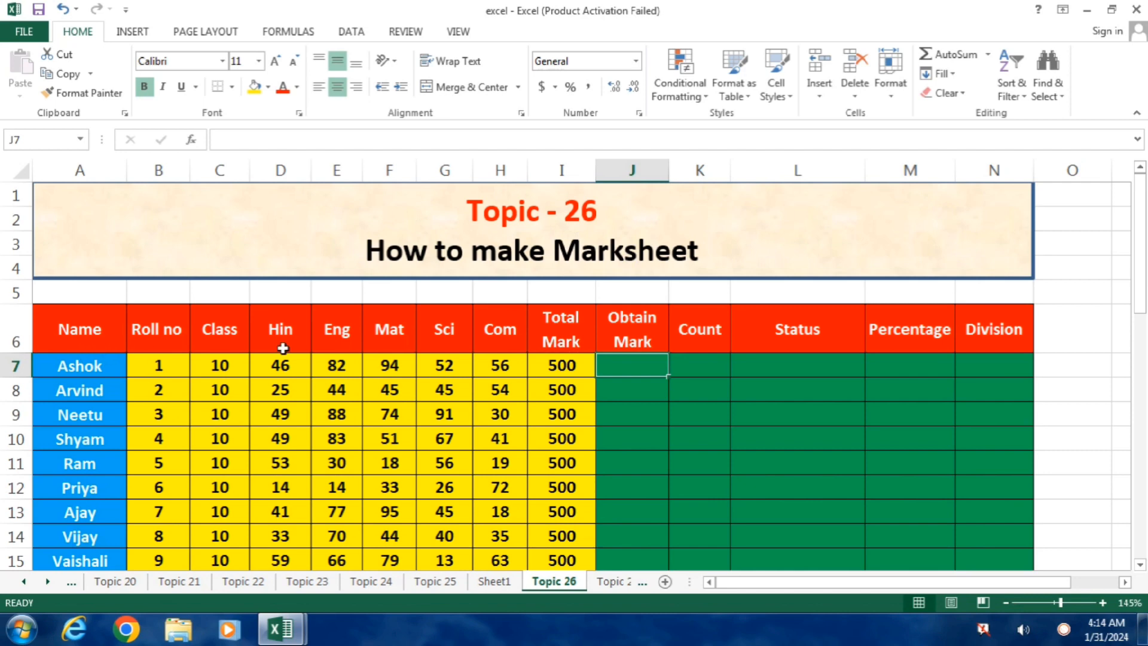
Calculate the first student's Obtain Mark in J7 with the formula =SUM(D7:H7).
drag(1140, 245, 1140, 274)
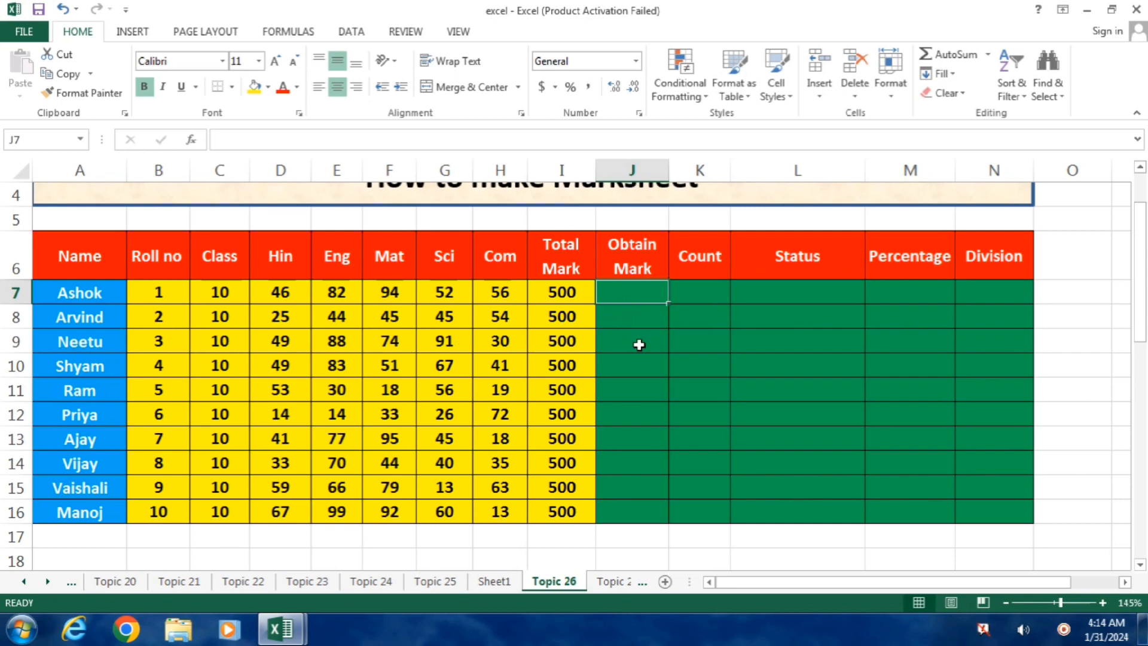
text(=SU)
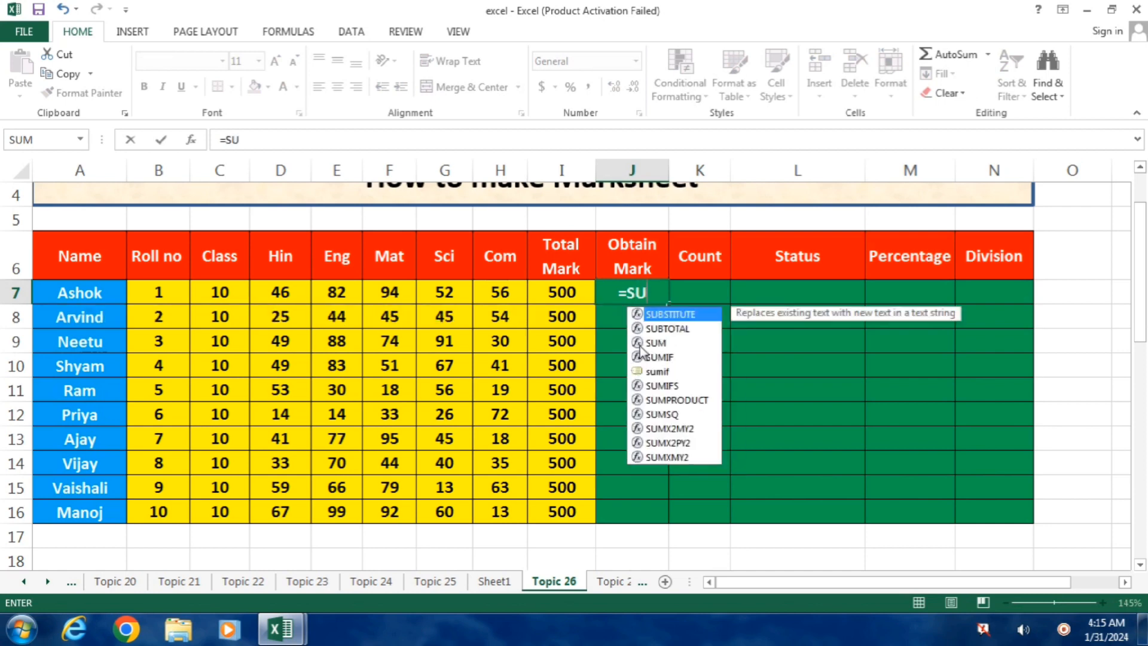
text(M()
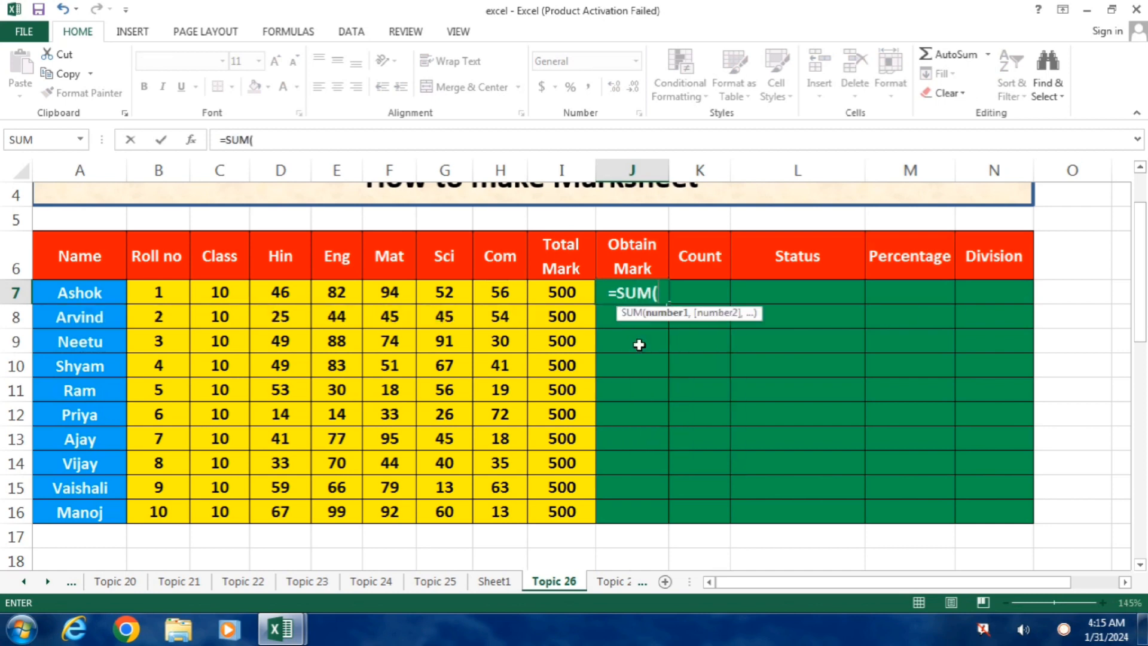
key(Left)
key(Left)
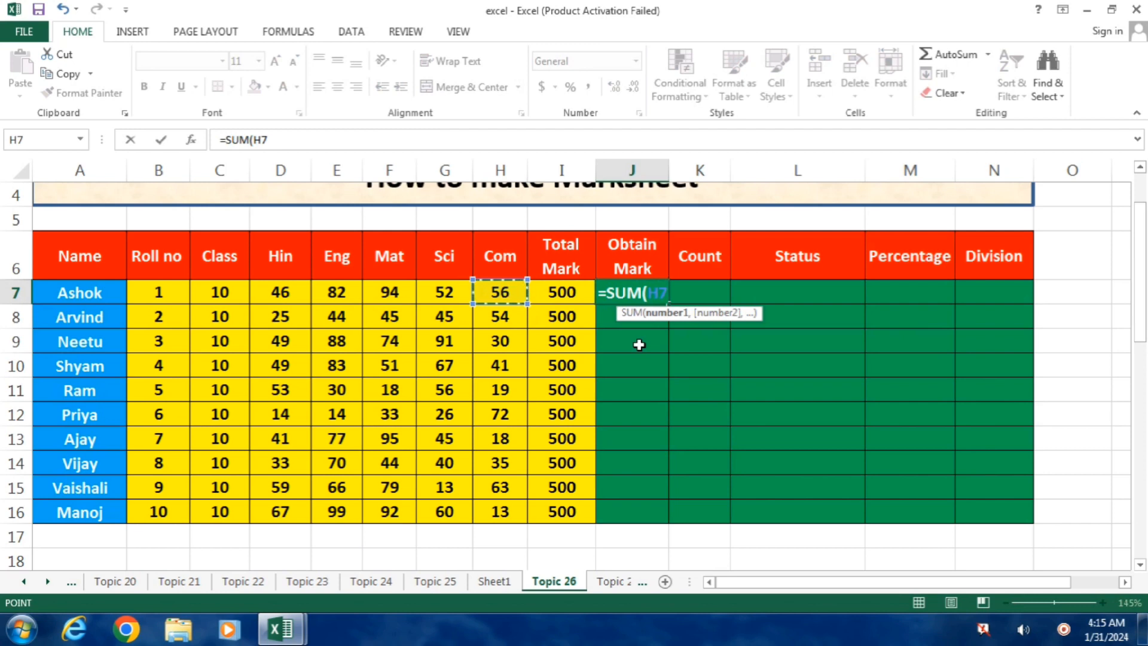
key(shift+Left)
key(shift+Left)
key(shift+Left)
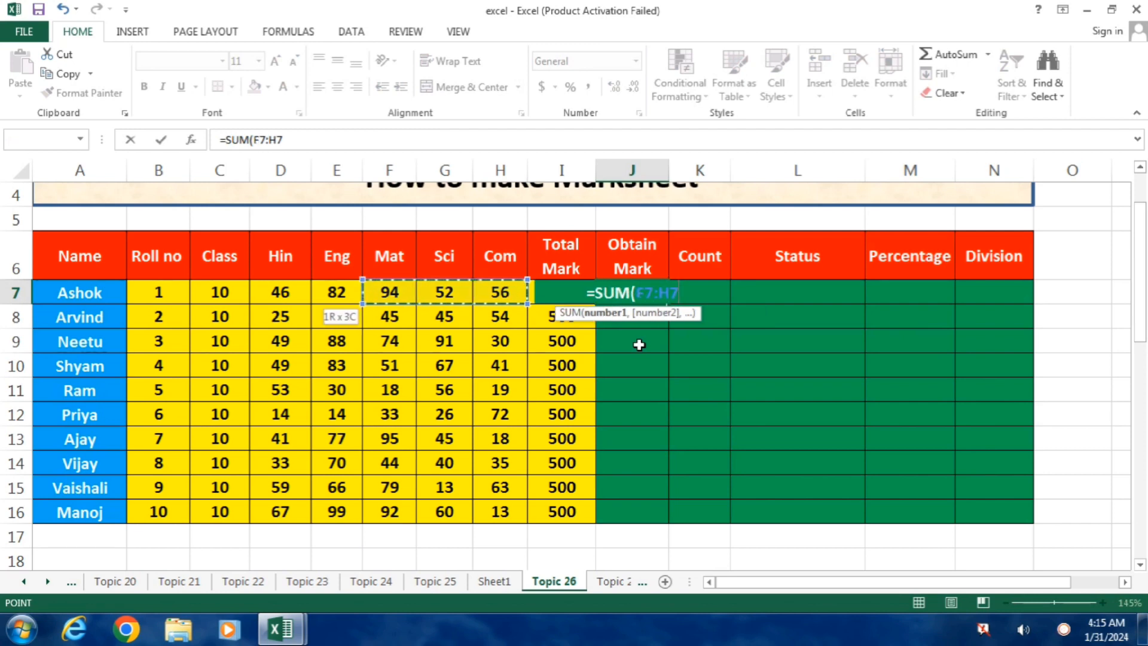
key(shift+Left)
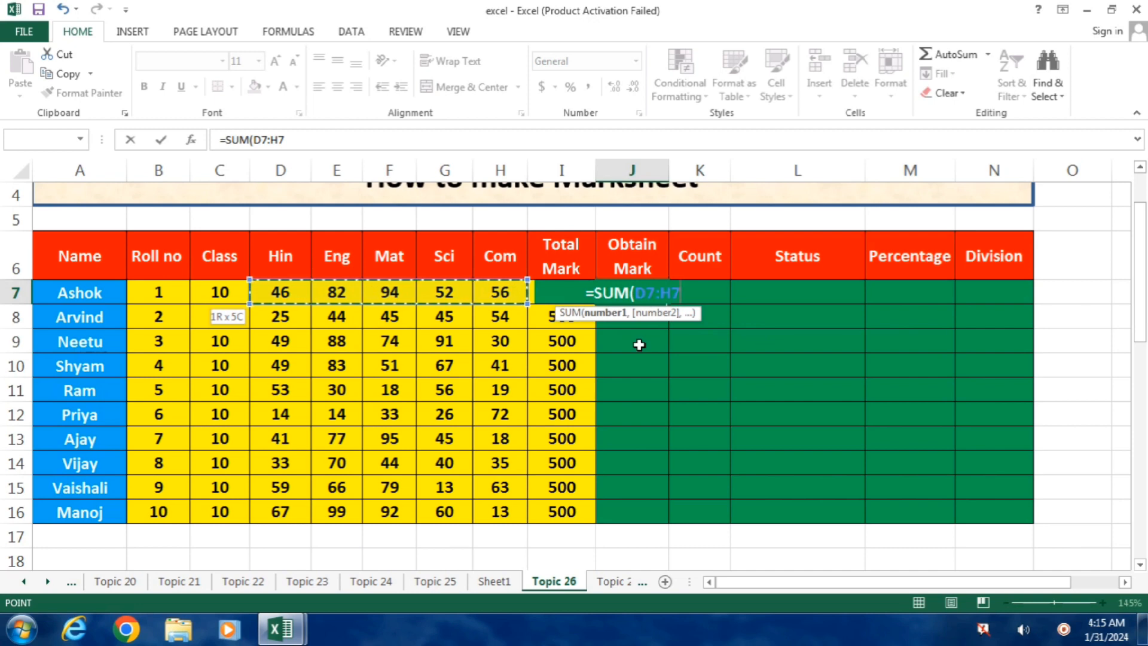
key(shift+Left)
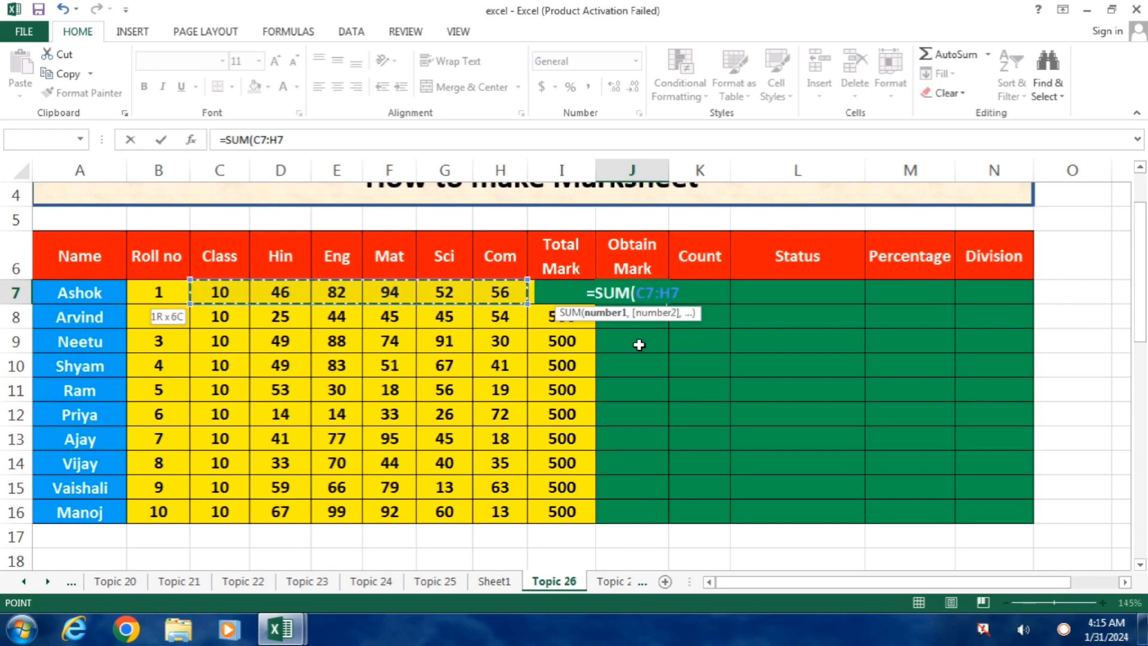
key(shift+Right)
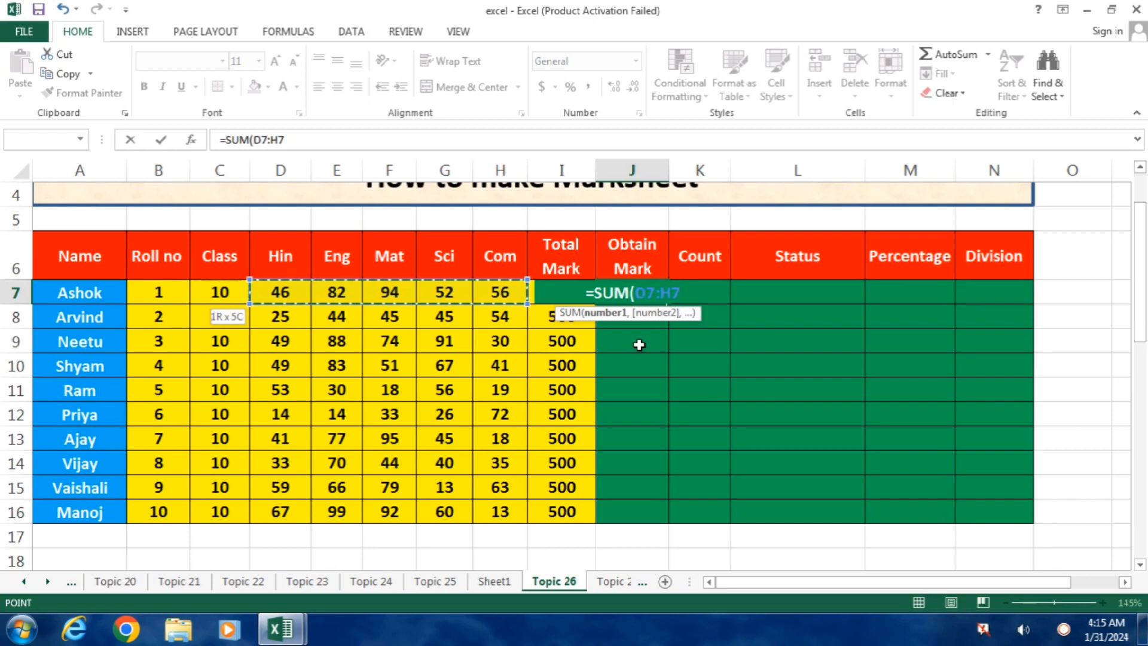
text())
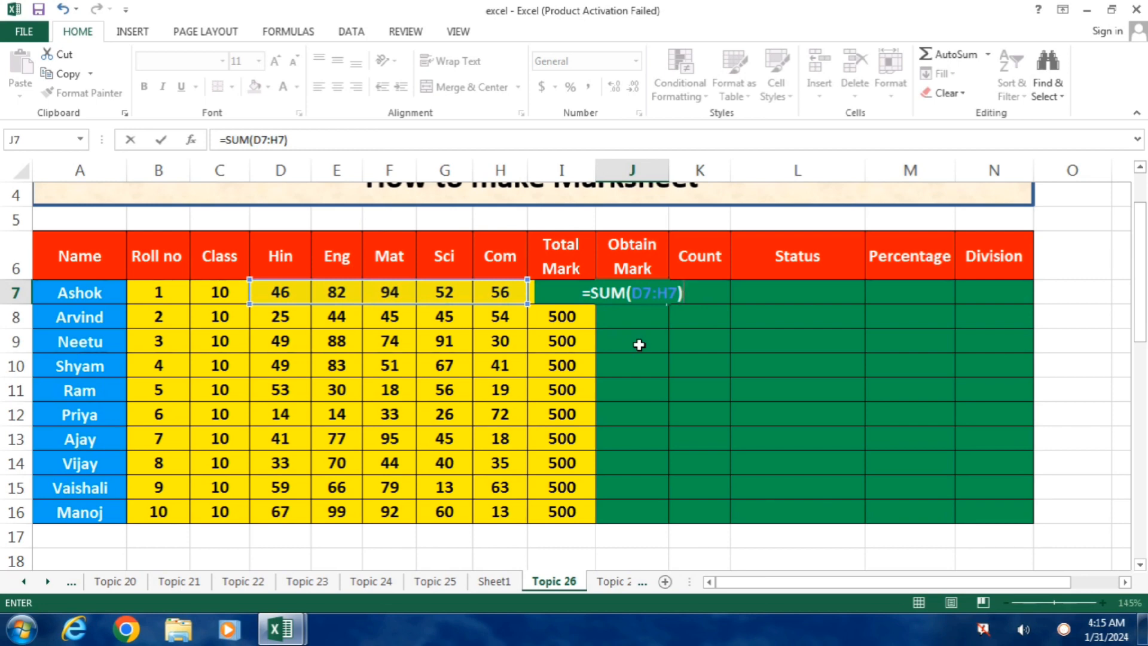
key(Return)
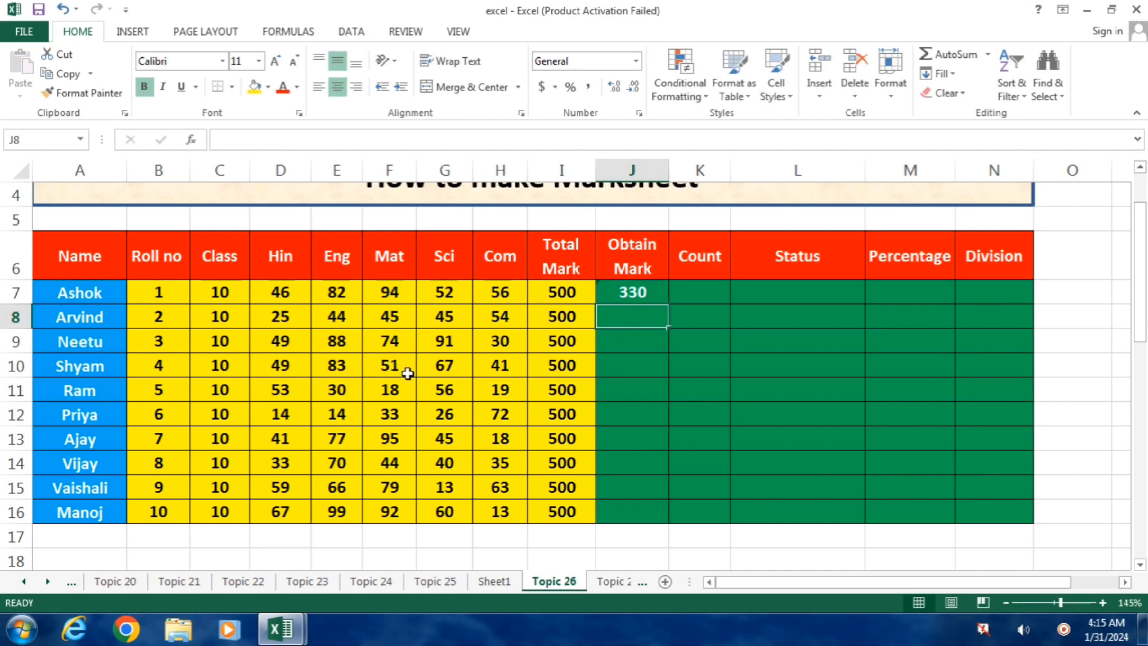
Copy the SUM formula from J7 down the Obtain Mark column through J16.
click(639, 295)
drag(670, 306, 661, 513)
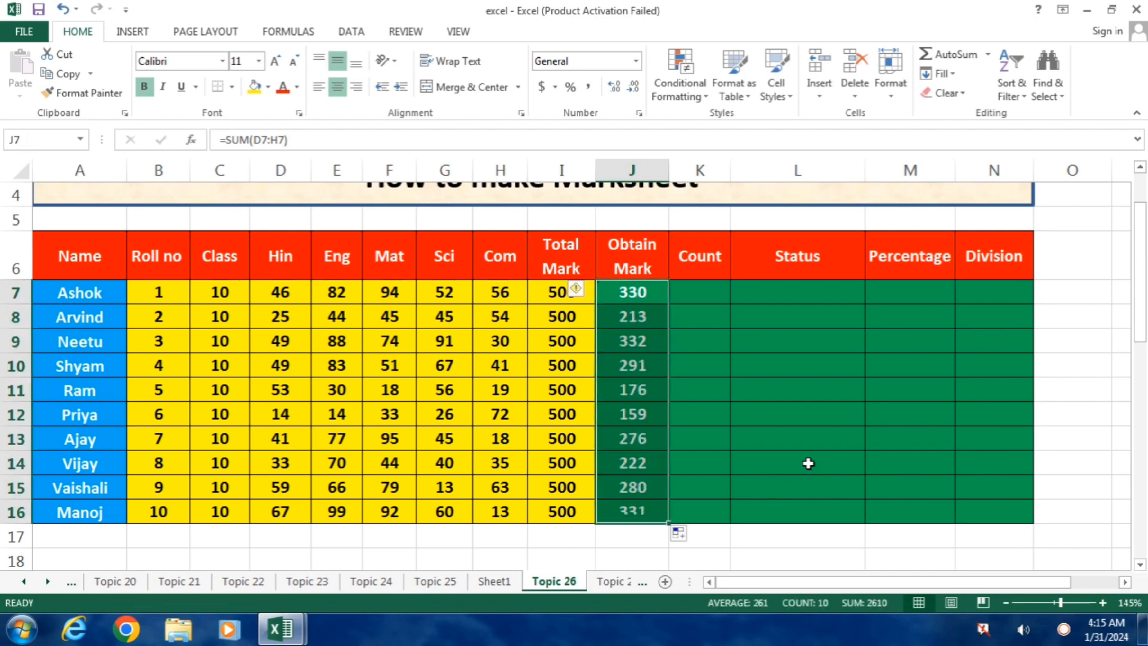
click(829, 447)
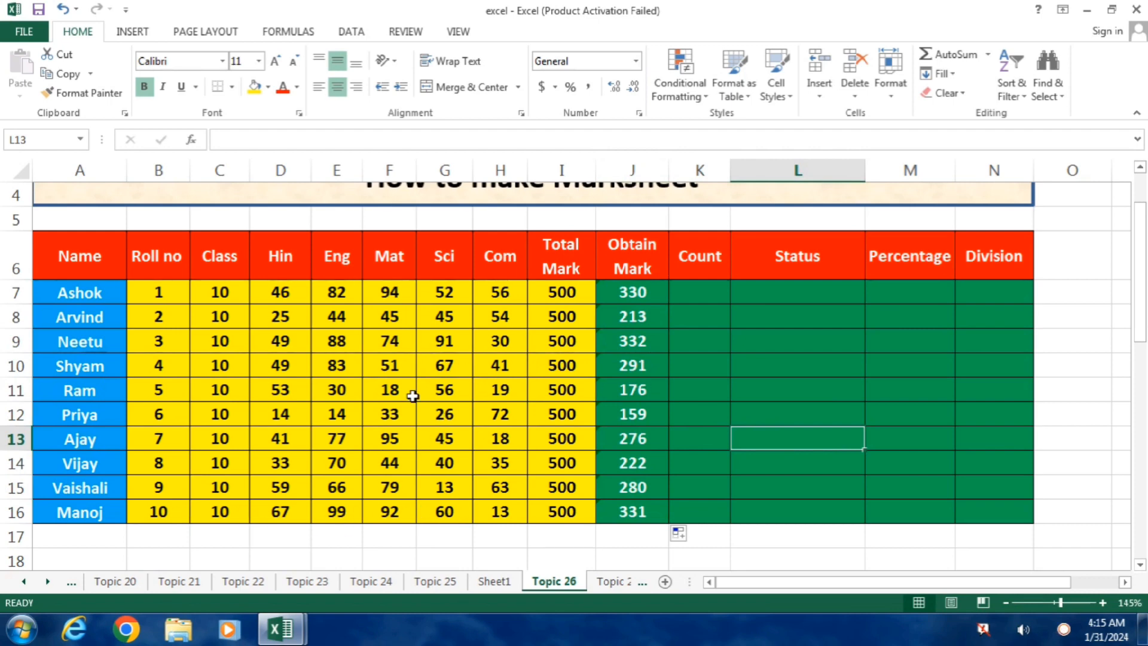
Cross-check the row 11 Obtain Mark with a temporary =SUM(D11:H11) formula in G18, and clear that cell.
click(646, 390)
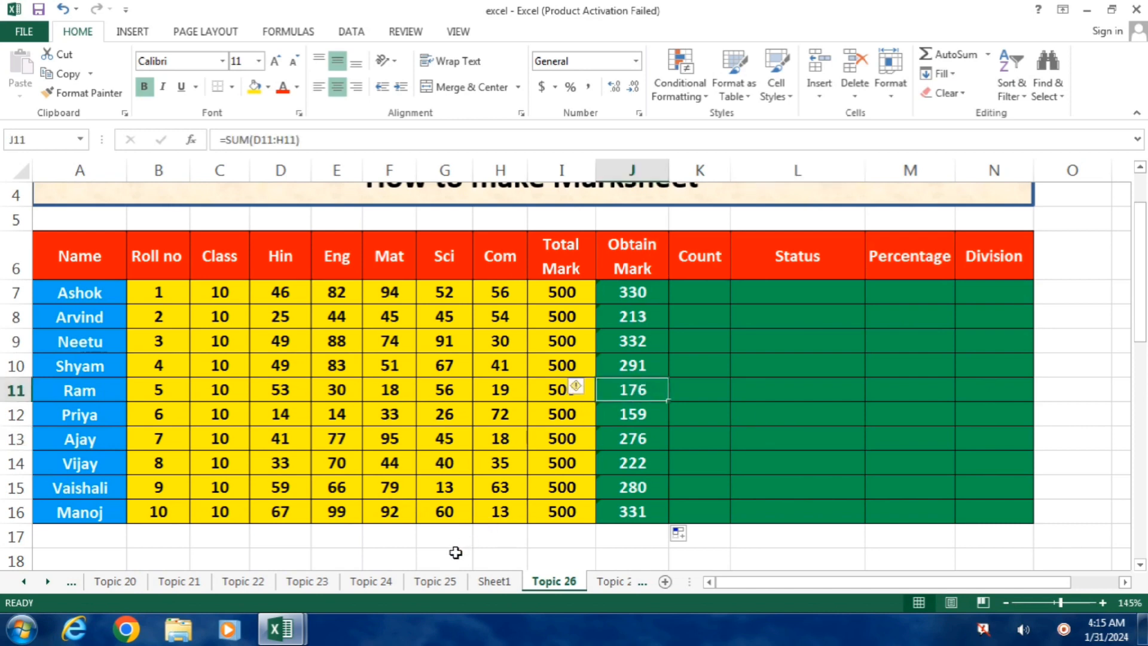
click(456, 553)
text(=)
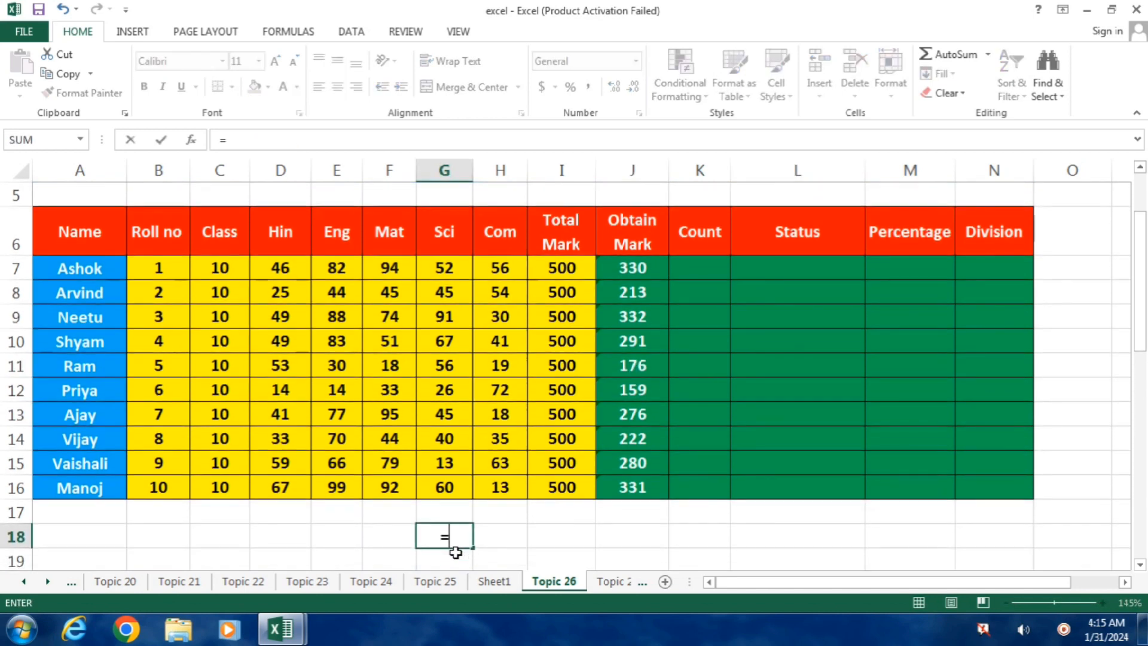
text(SUM()
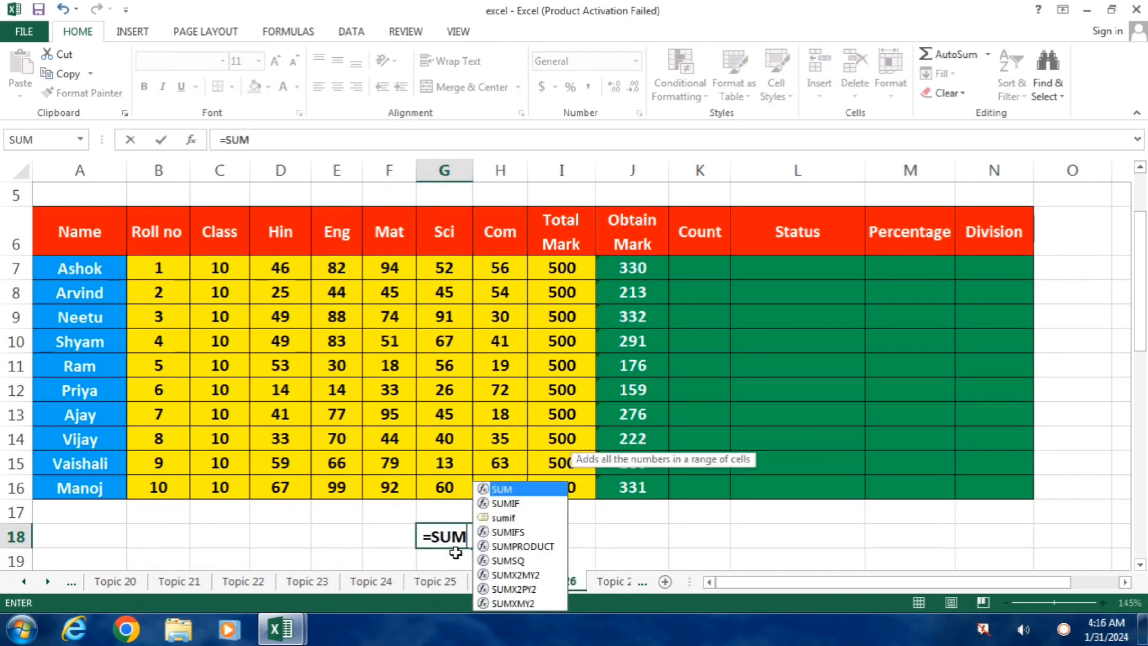
click(506, 367)
drag(506, 367, 280, 364)
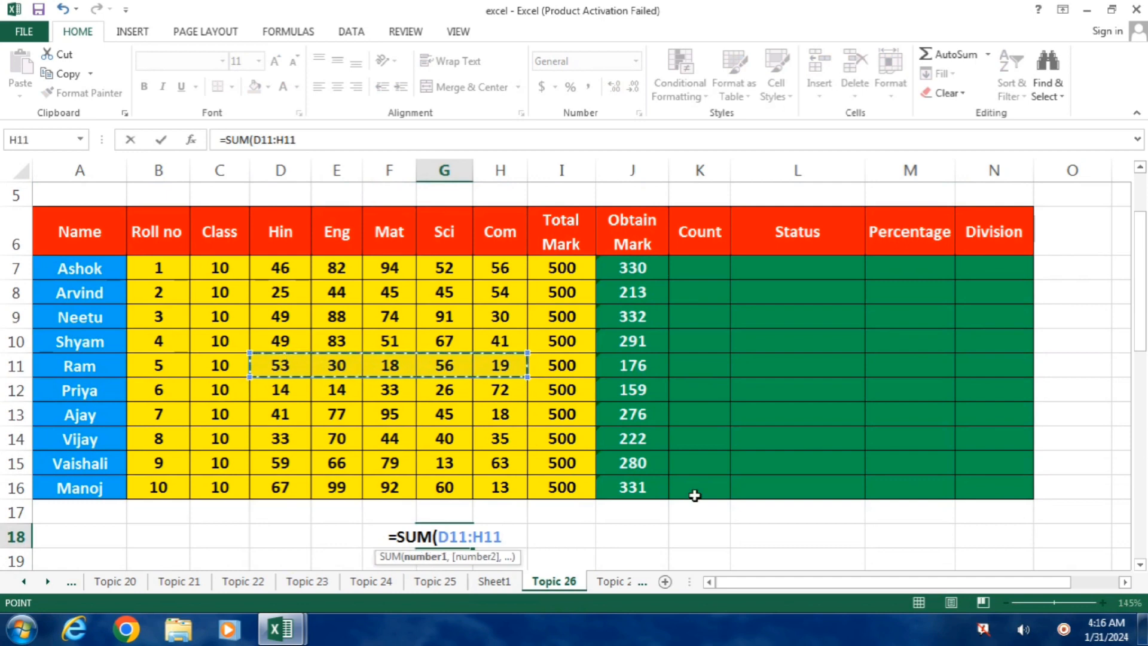
key(Return)
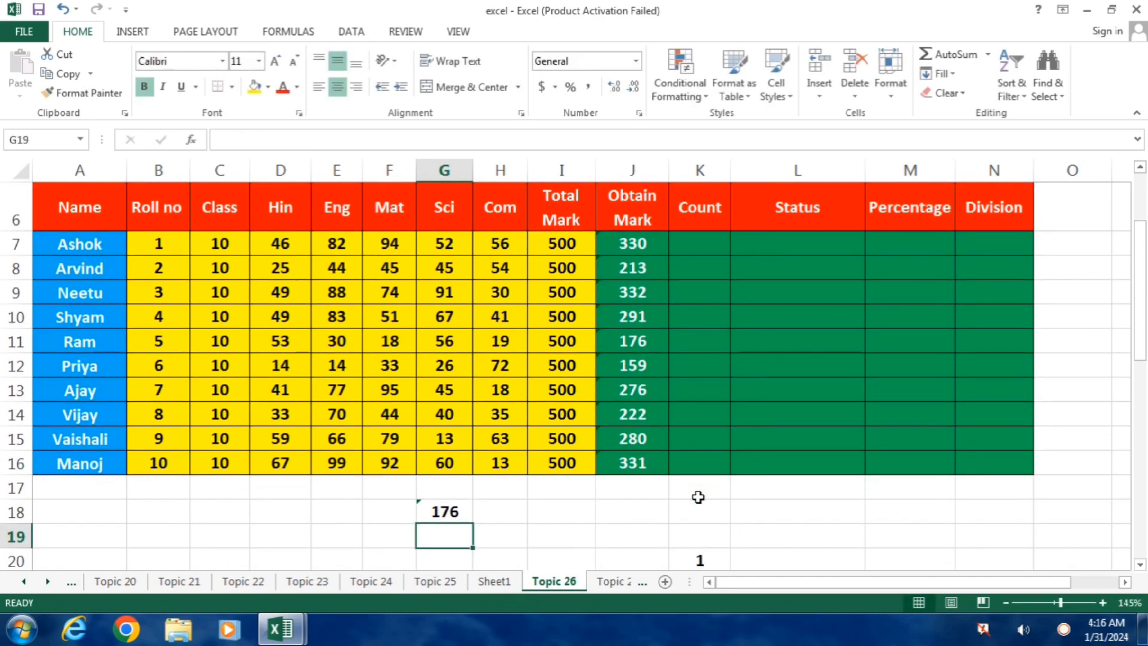
click(458, 511)
key(Delete)
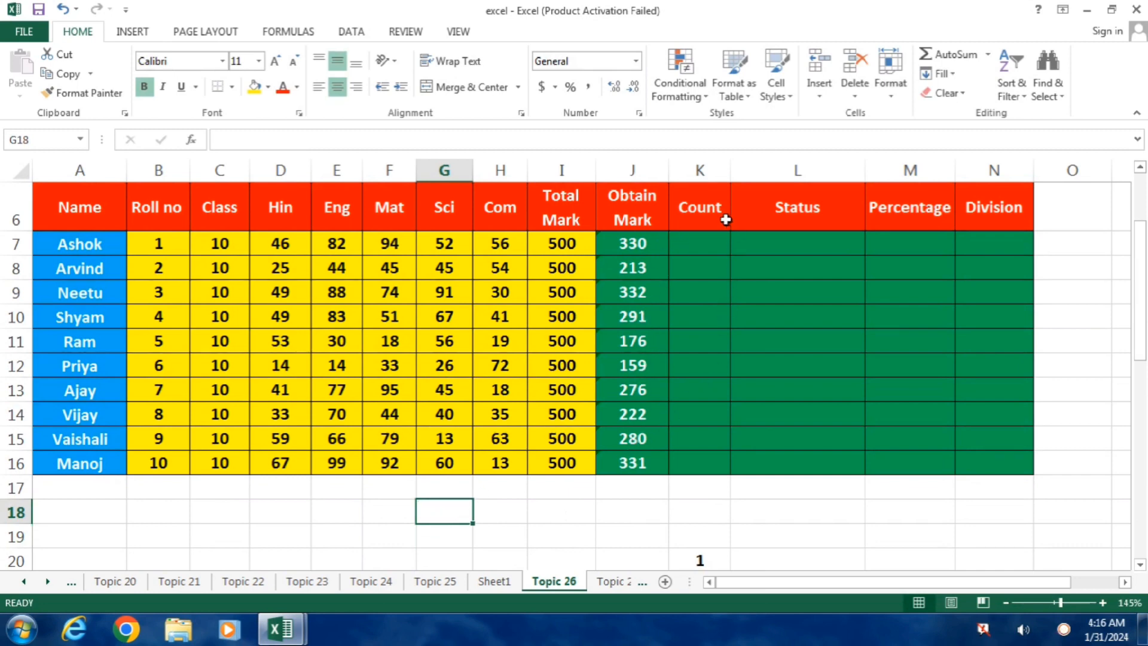
Enter trial counts of subjects below the pass mark by hand: 0 in K7 and 1 in K8.
click(700, 248)
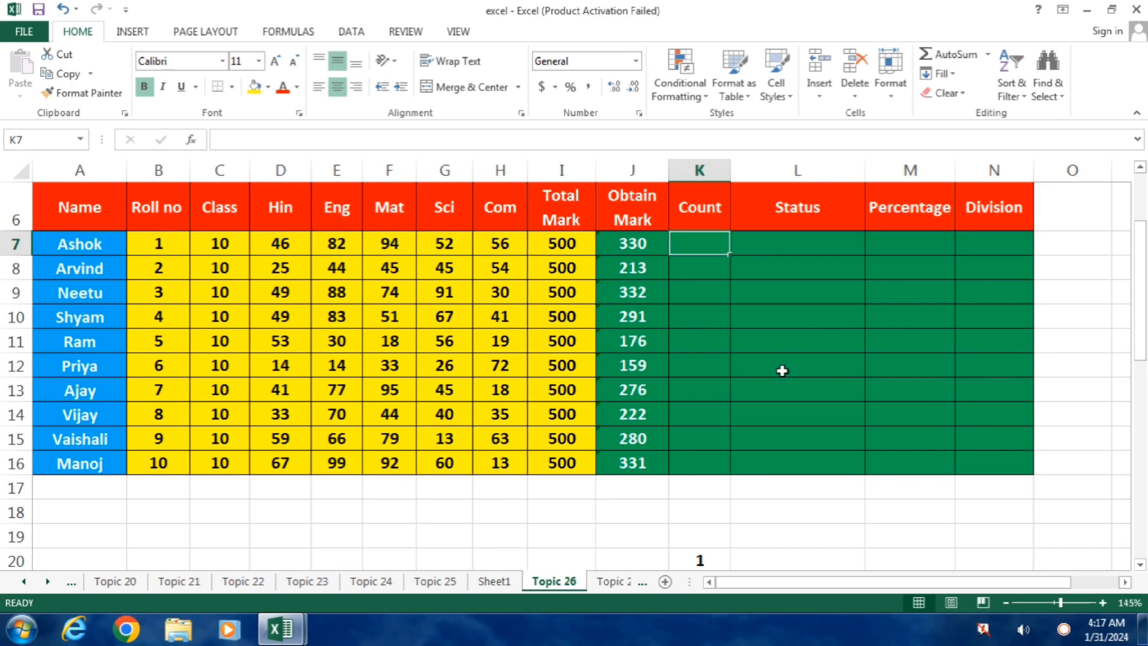
text(0)
key(Return)
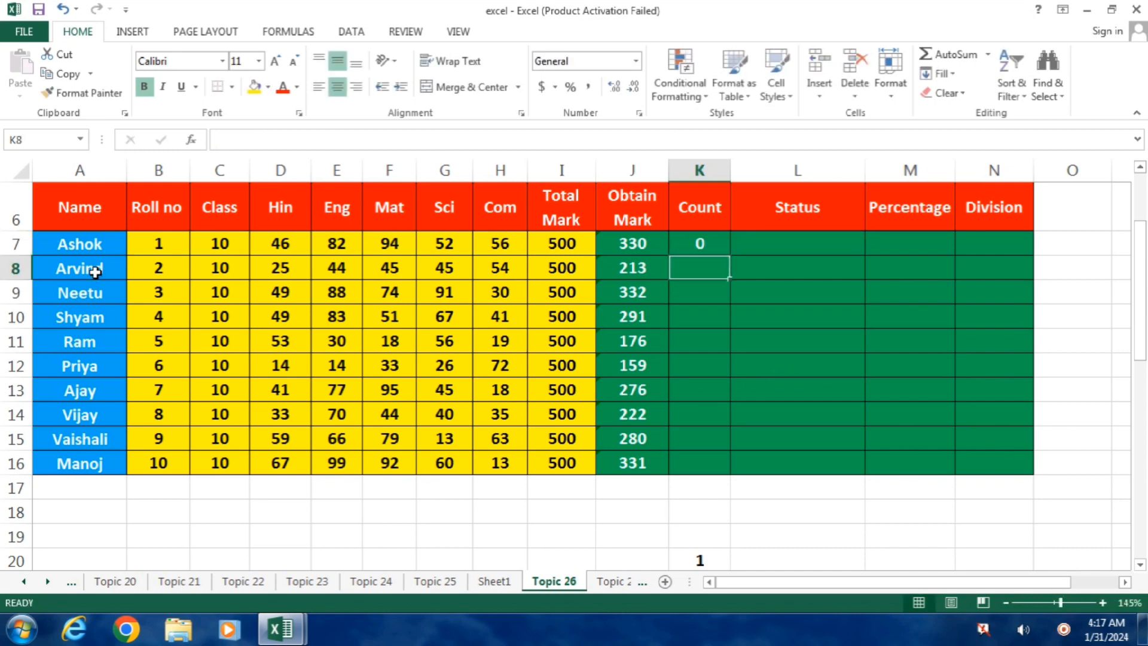
click(282, 273)
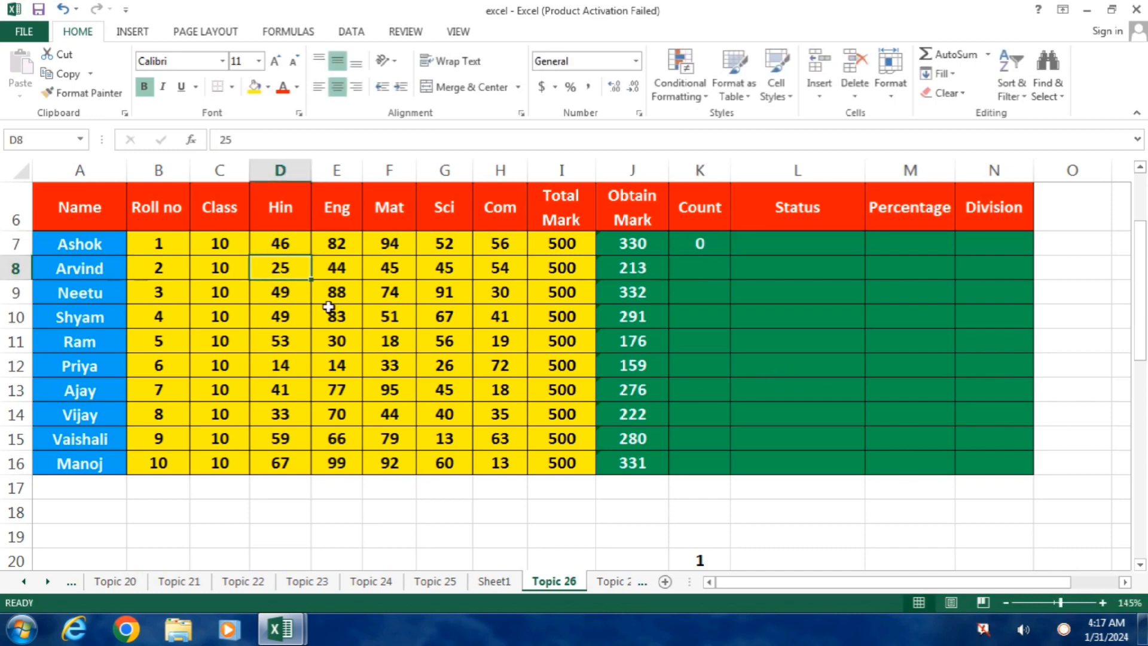
click(699, 275)
text(1)
key(Return)
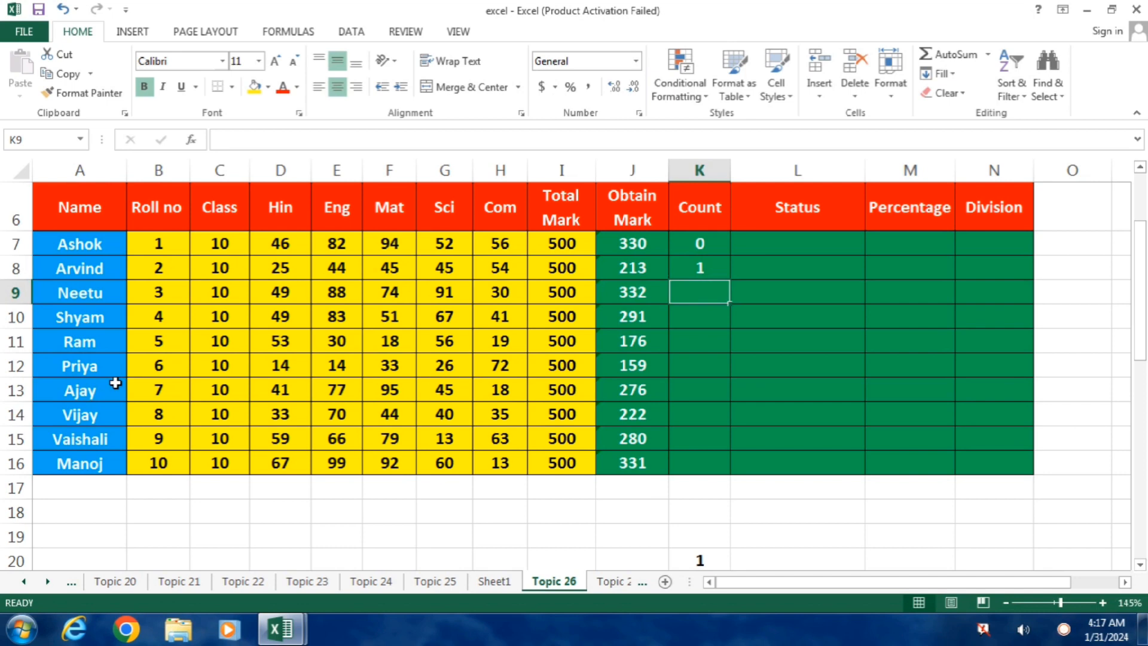
Clear the hand-entered trial values from the Count column.
key(shift+Up)
key(shift+Up)
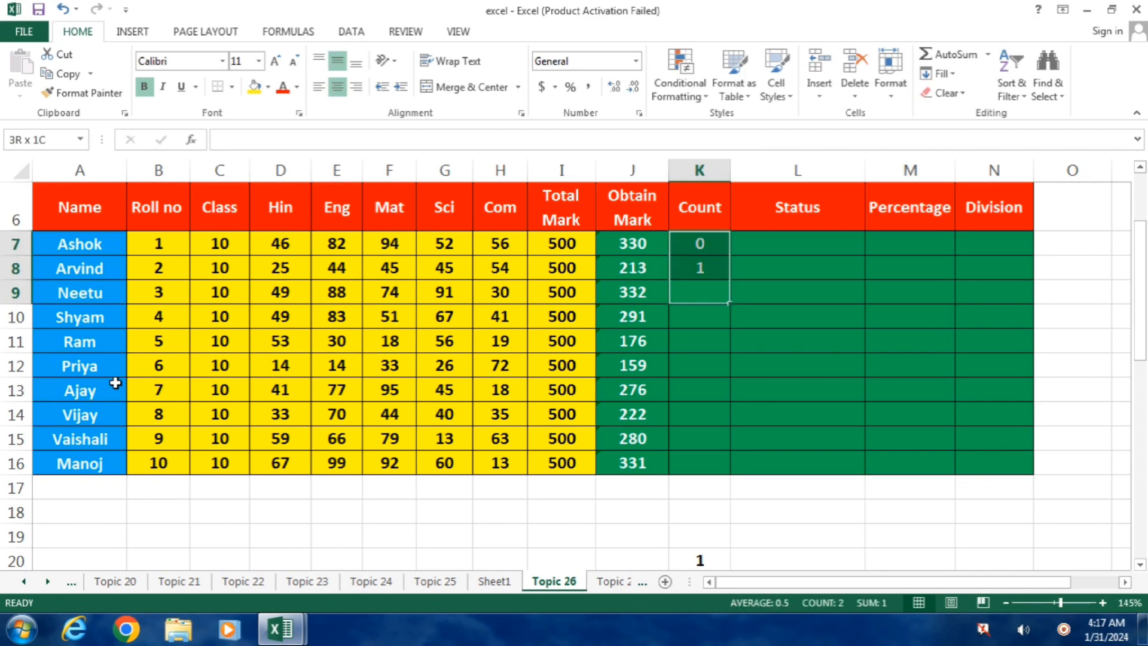
key(Delete)
Count the first student's marks below 33 in K7 with the formula =COUNTIF(D7:H7,"<33").
key(Up)
key(Up)
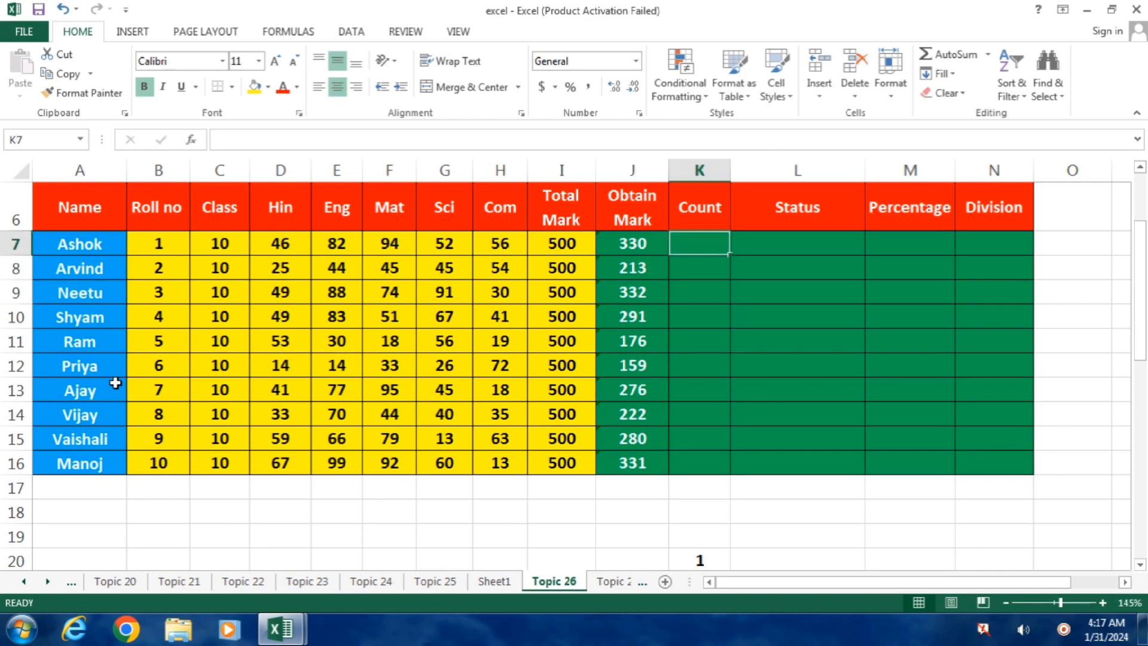
text(=)
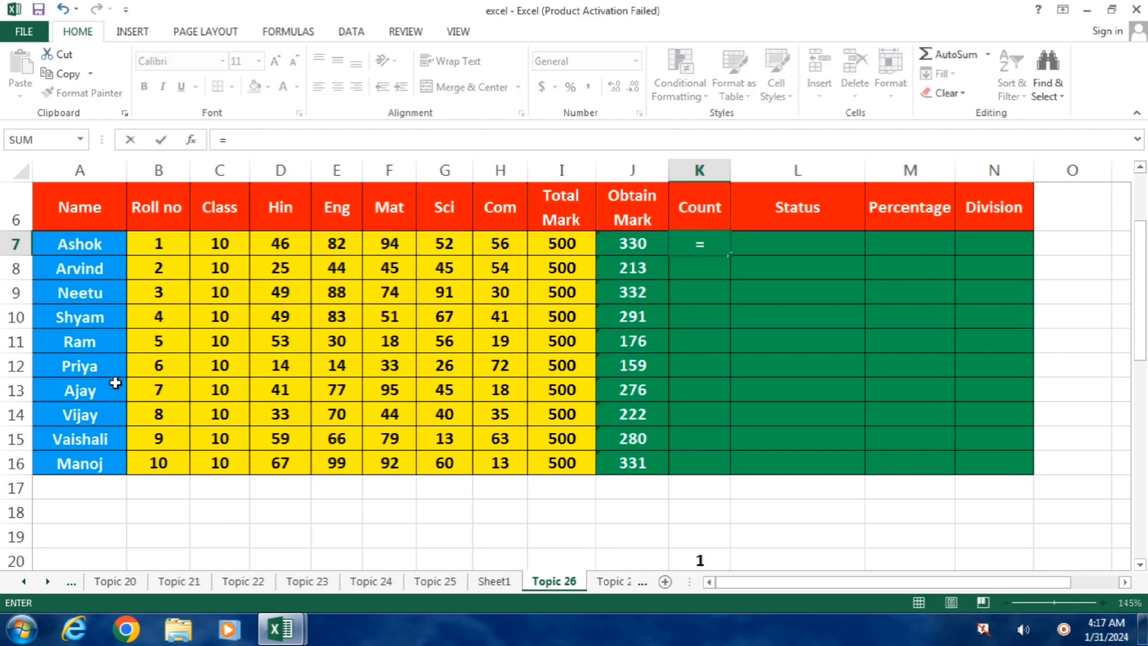
text(COUNT)
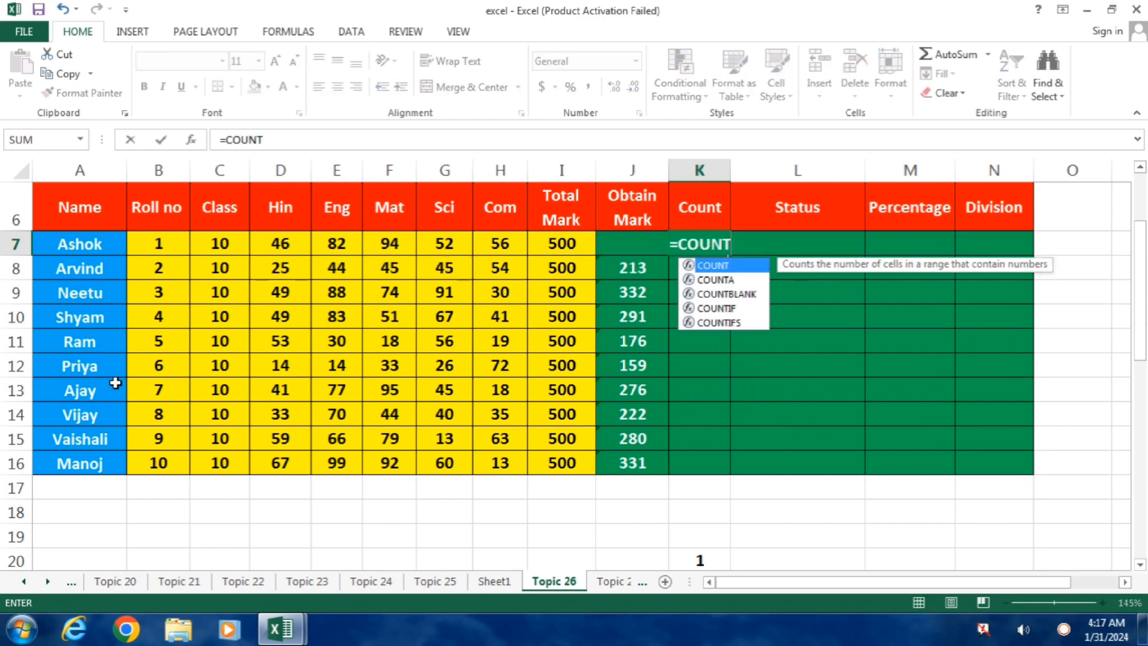
text(IF()
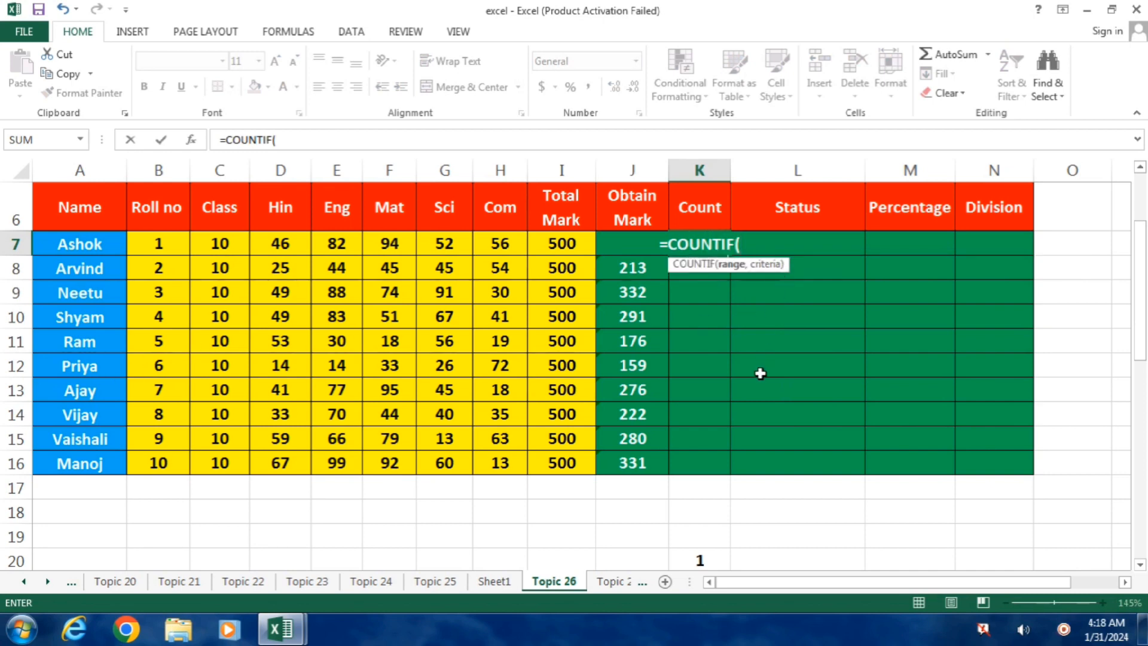
key(Left)
key(Left)
key(Left)
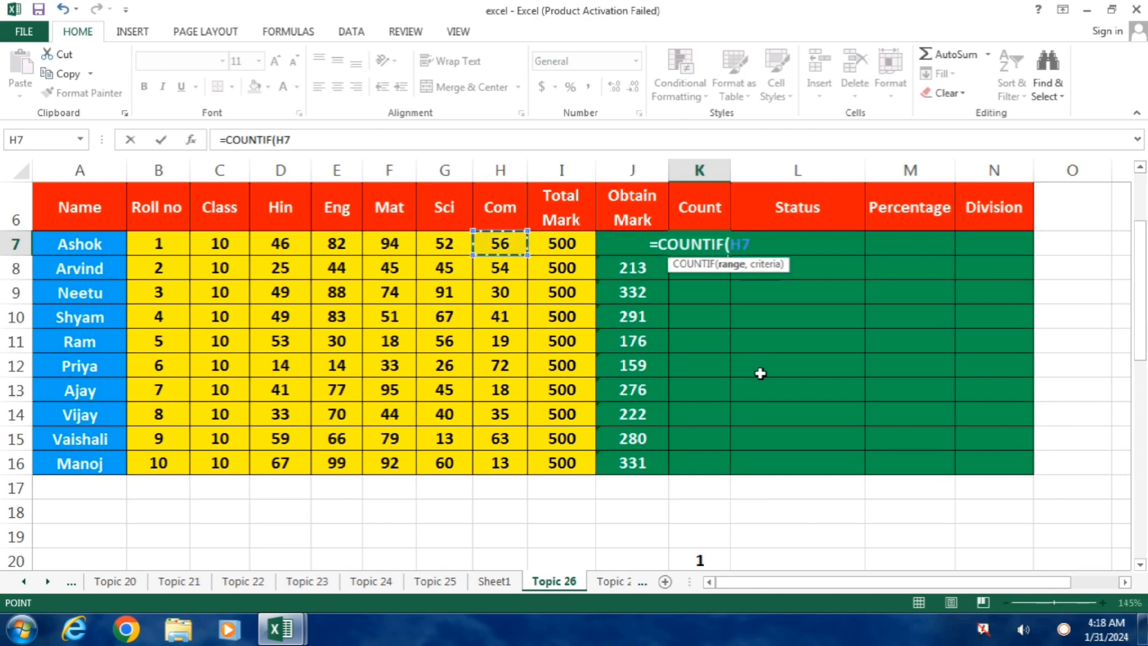
key(shift+Left)
key(shift+Left)
key(shift+Left)
key(shift+Left)
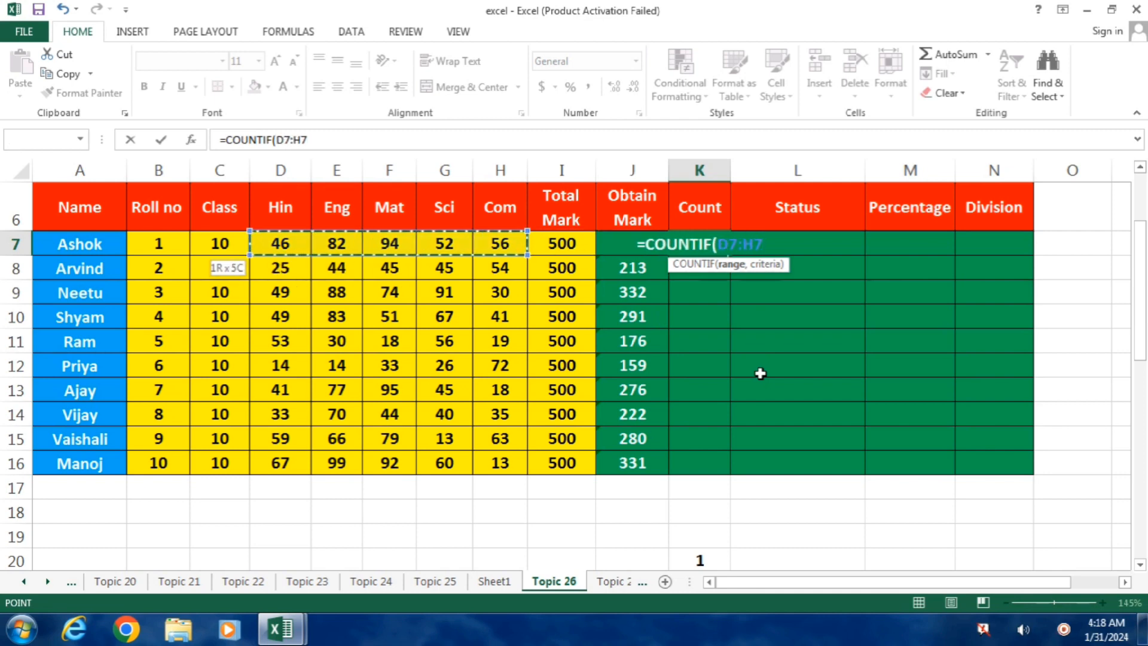
text(,)
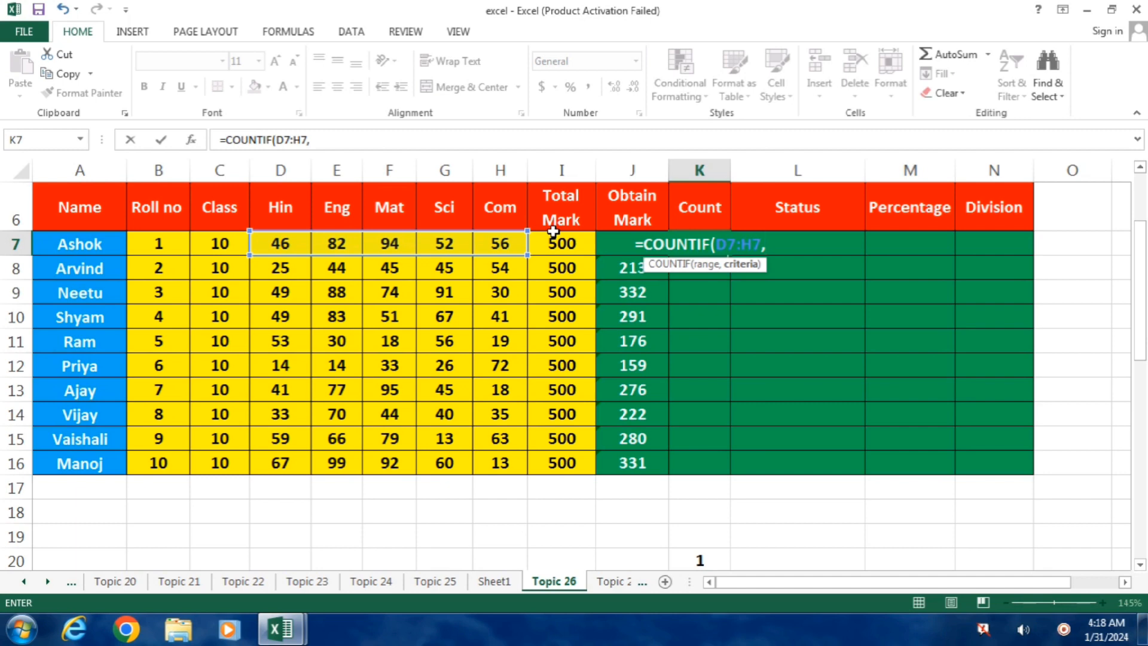
text("<)
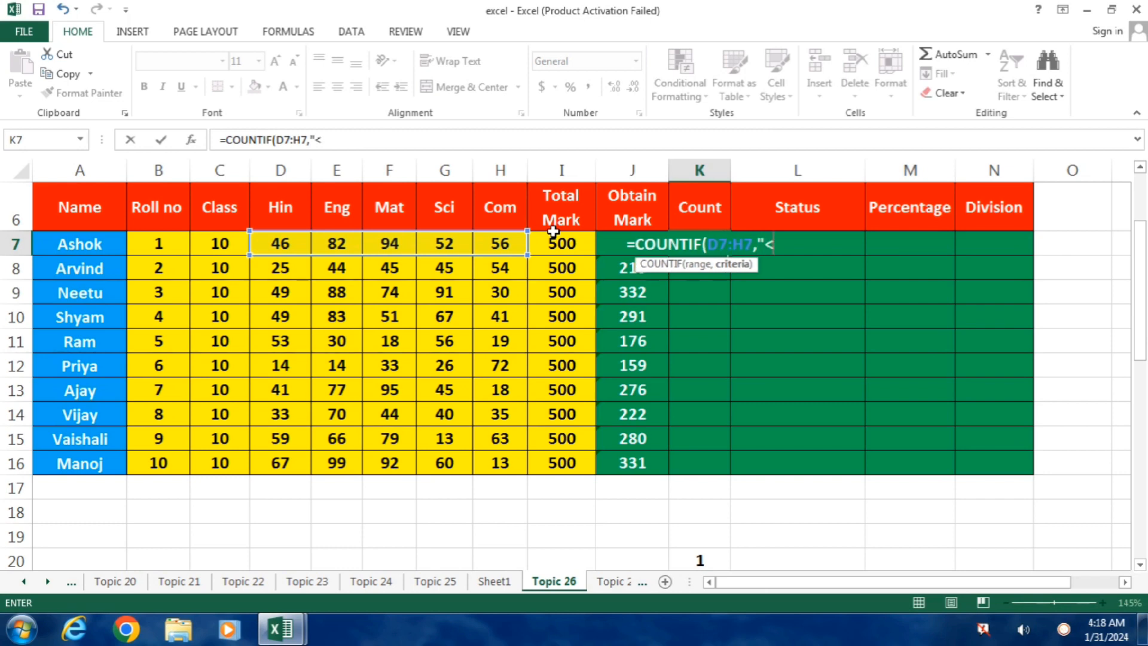
text(33)
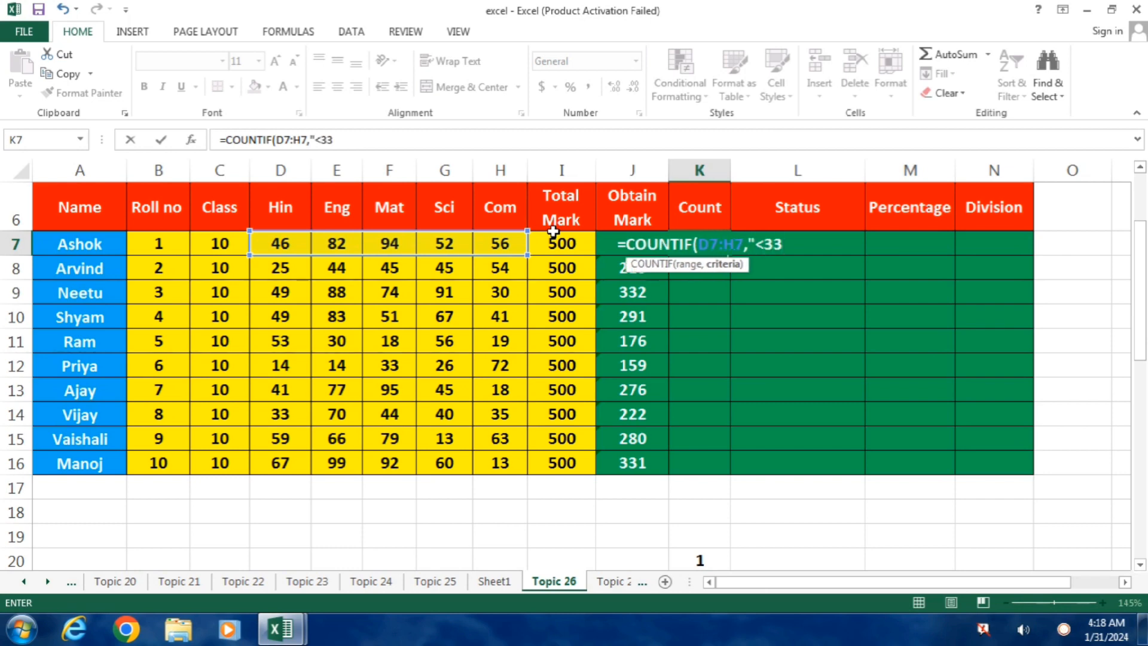
text("))
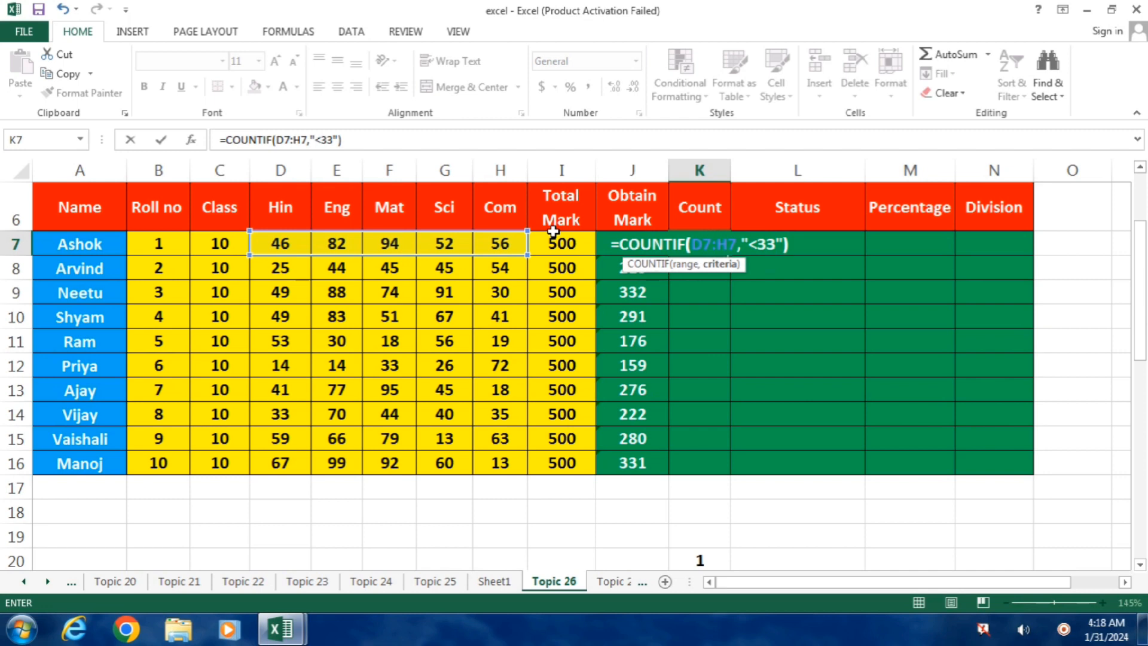
key(Return)
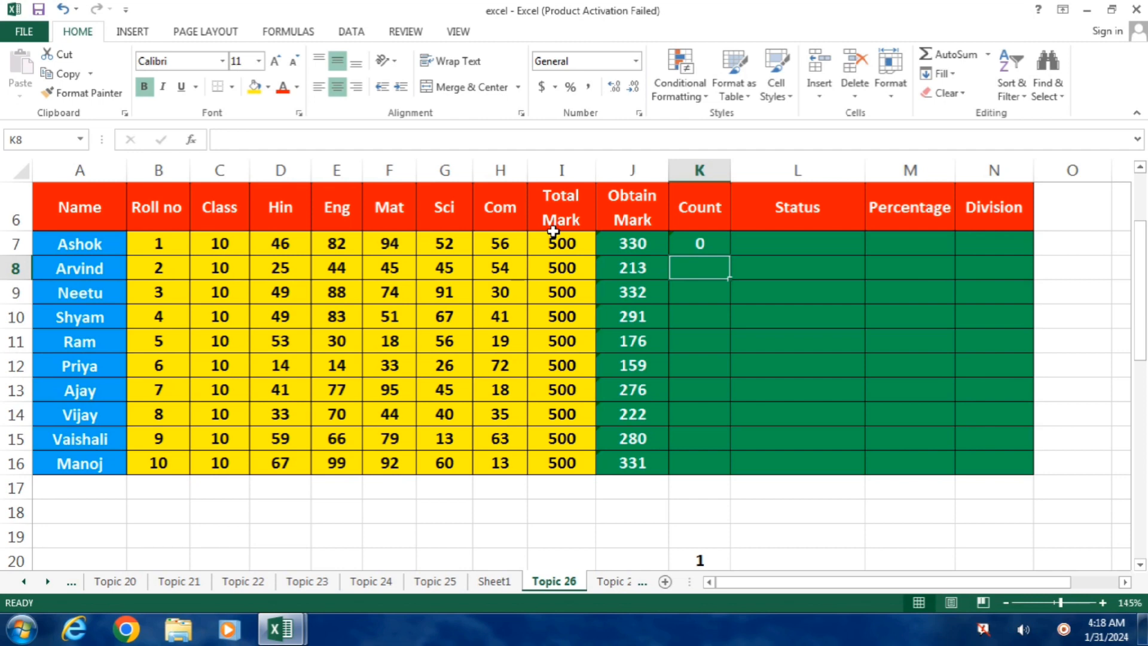
Fill the COUNTIF formula from K7 down the Count column to K16.
click(698, 242)
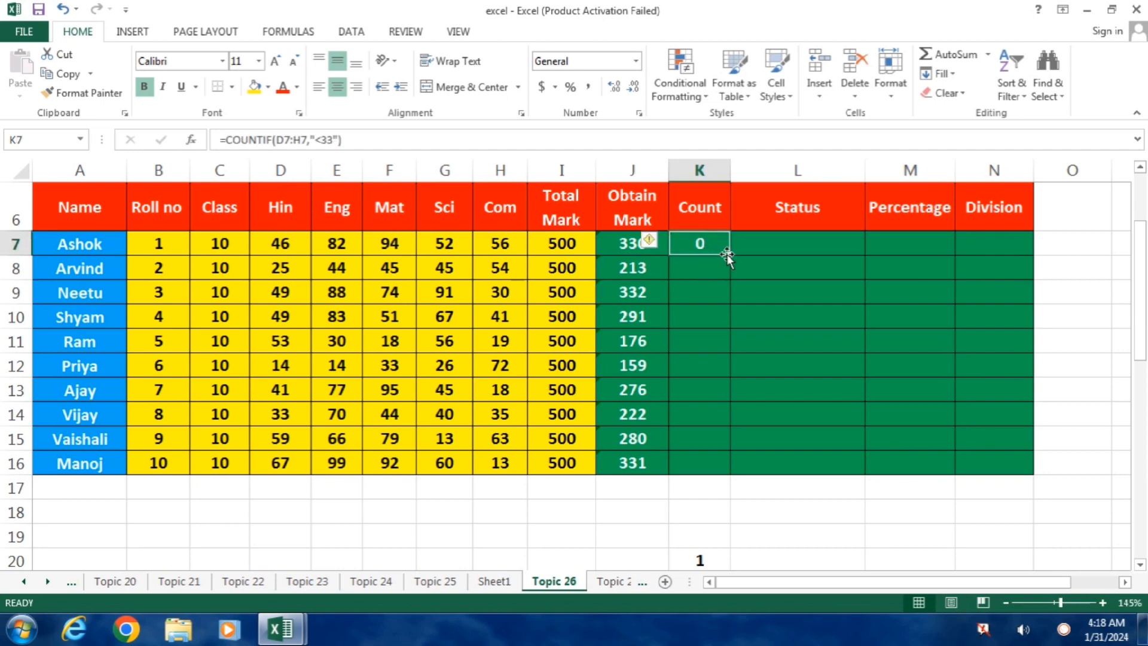
drag(727, 253, 705, 466)
Check the Count values in rows 8, 9, 11 and 14 against those students' subject marks.
click(706, 268)
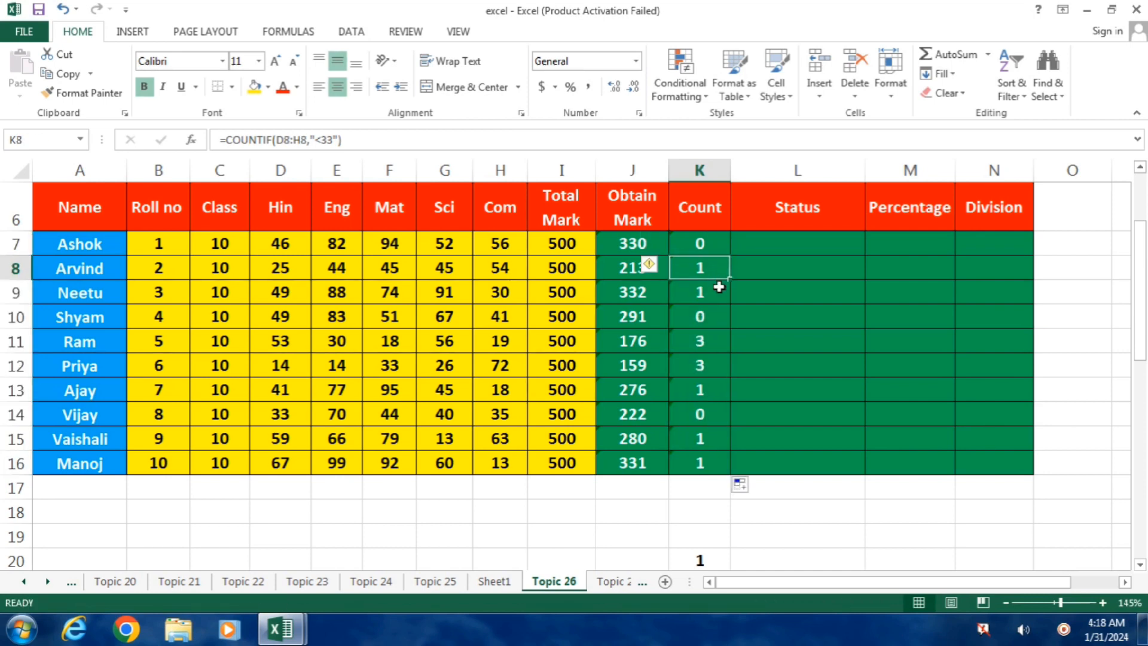
click(719, 288)
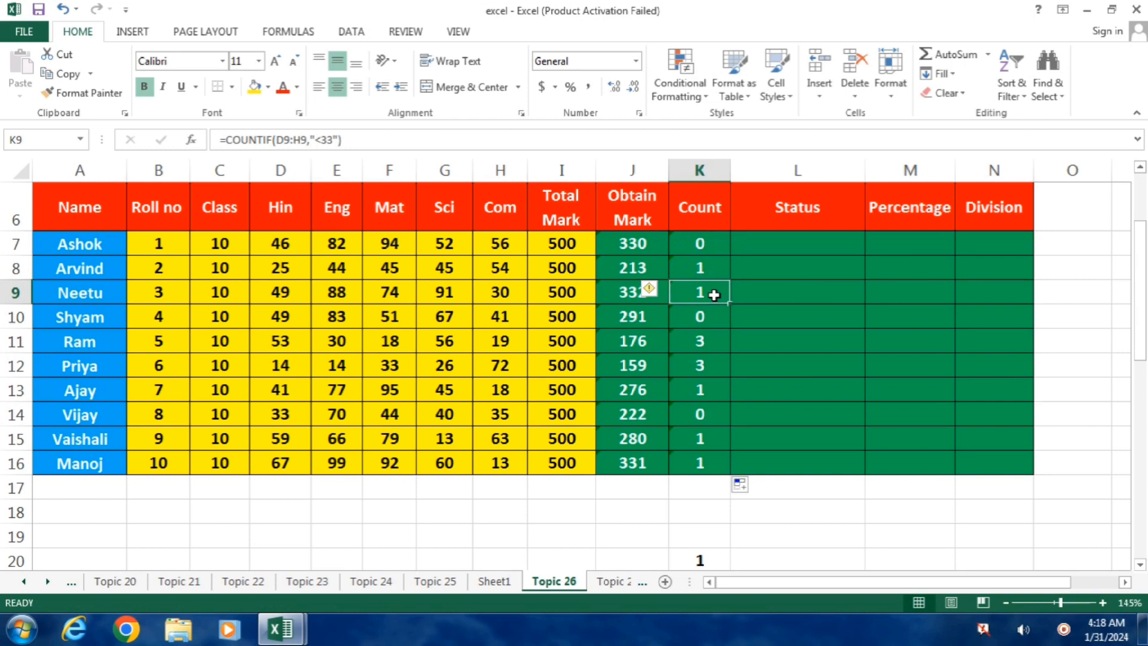
click(504, 300)
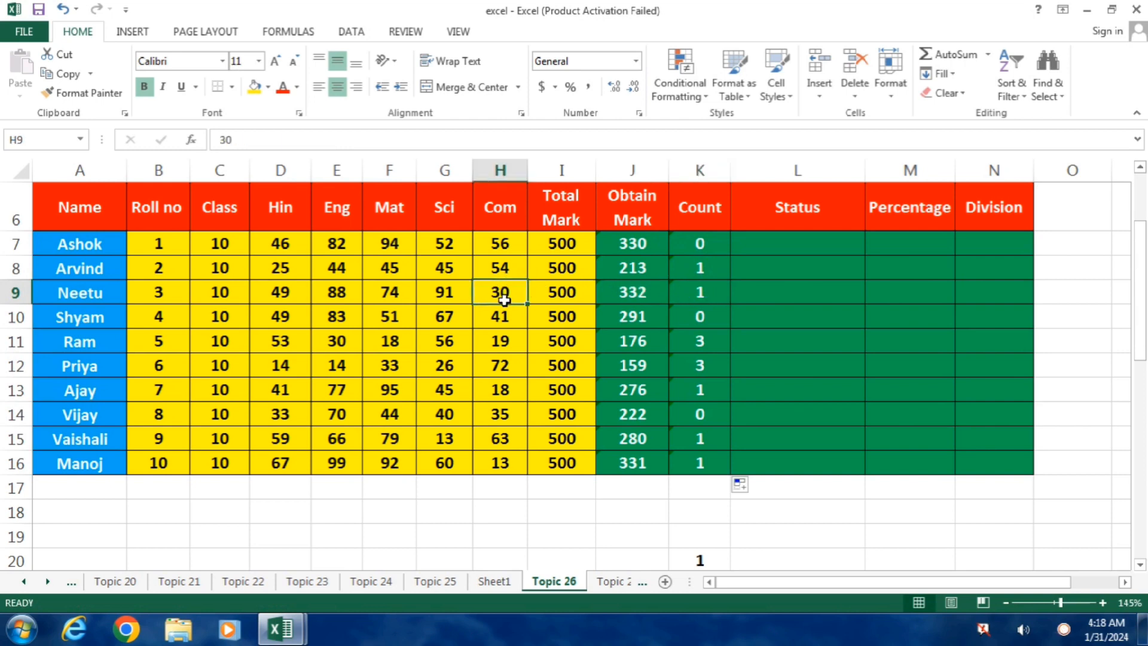
click(701, 339)
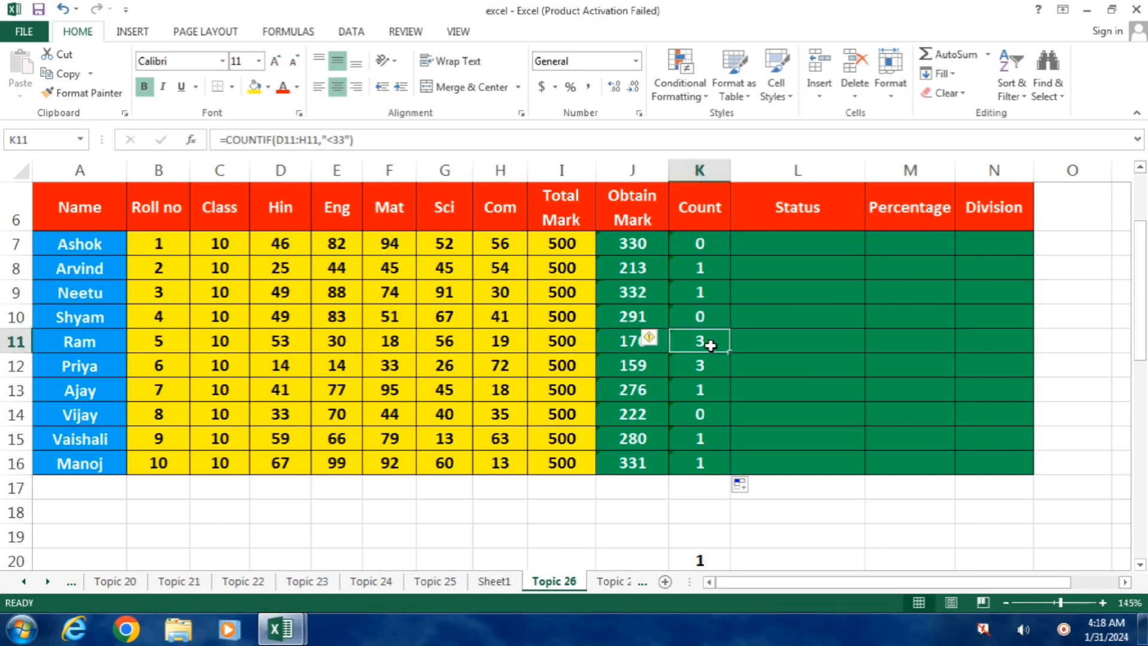
click(501, 340)
click(389, 341)
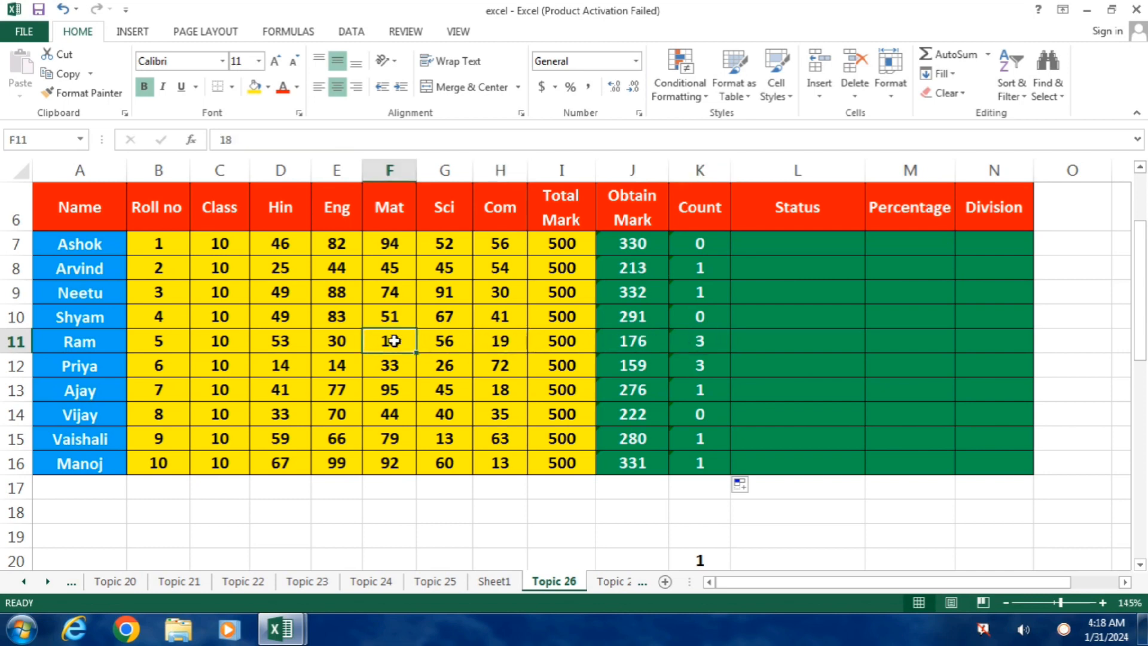
click(335, 342)
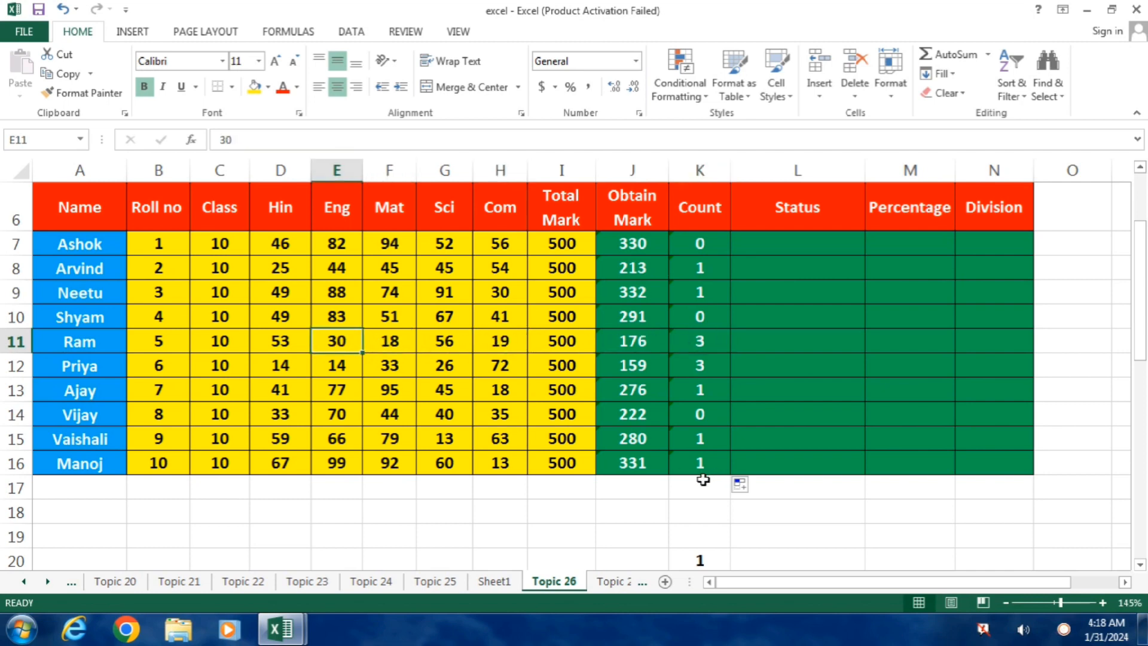
click(706, 418)
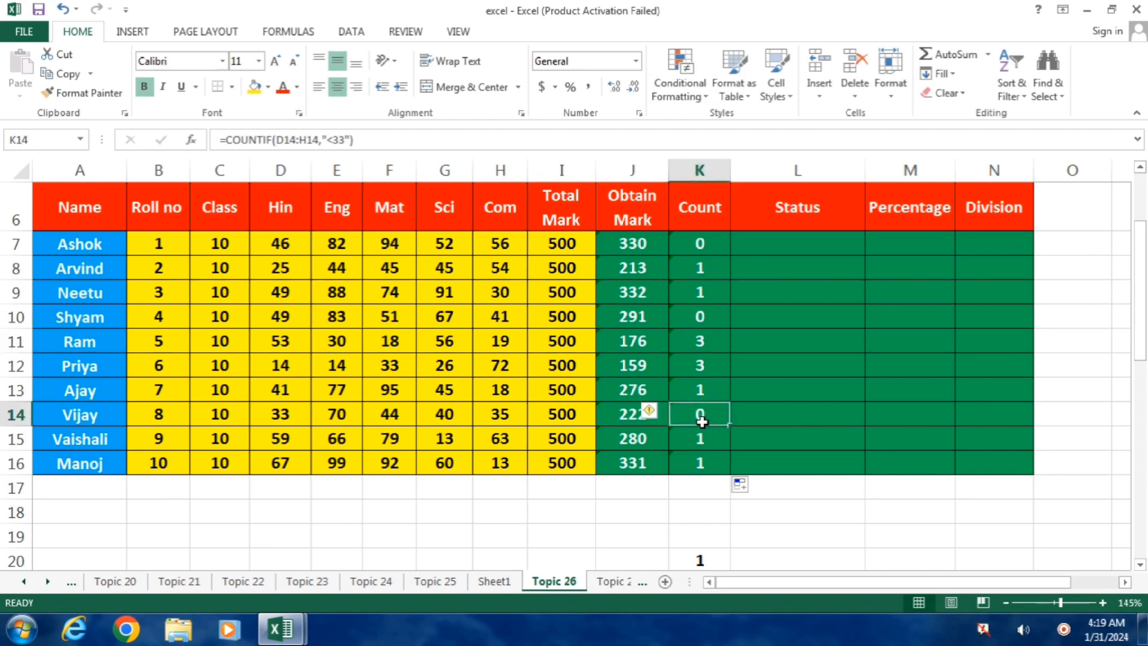
drag(500, 414, 278, 414)
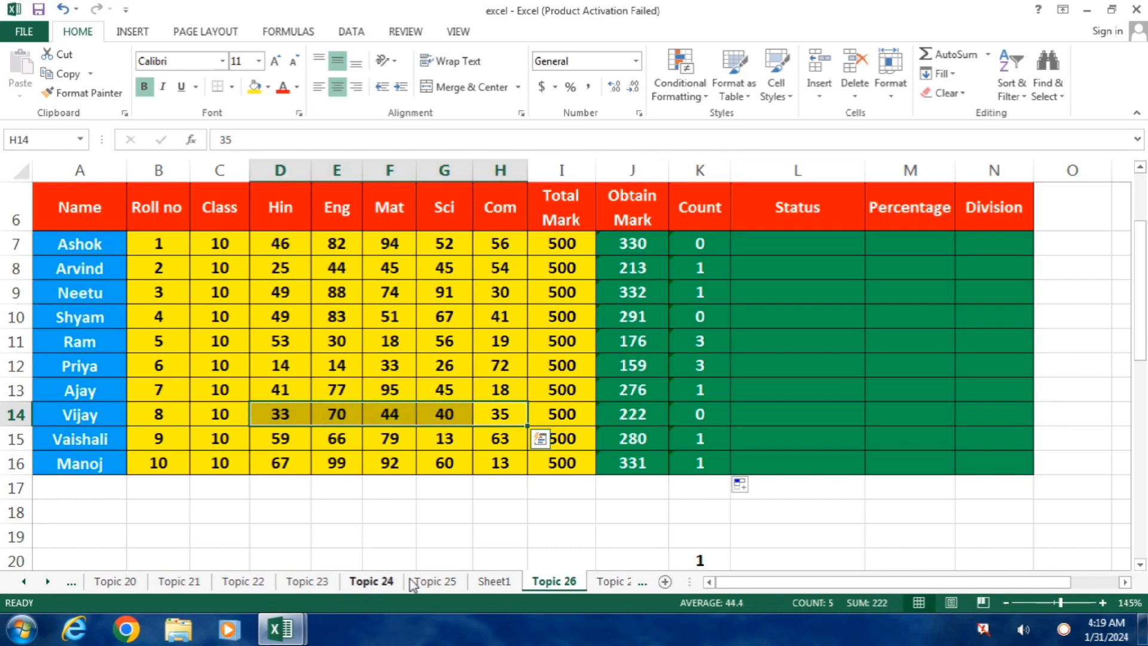
Enter trial statuses by hand, PASS in L7 and COMPARTMENT in L8, and clear both cells.
click(755, 245)
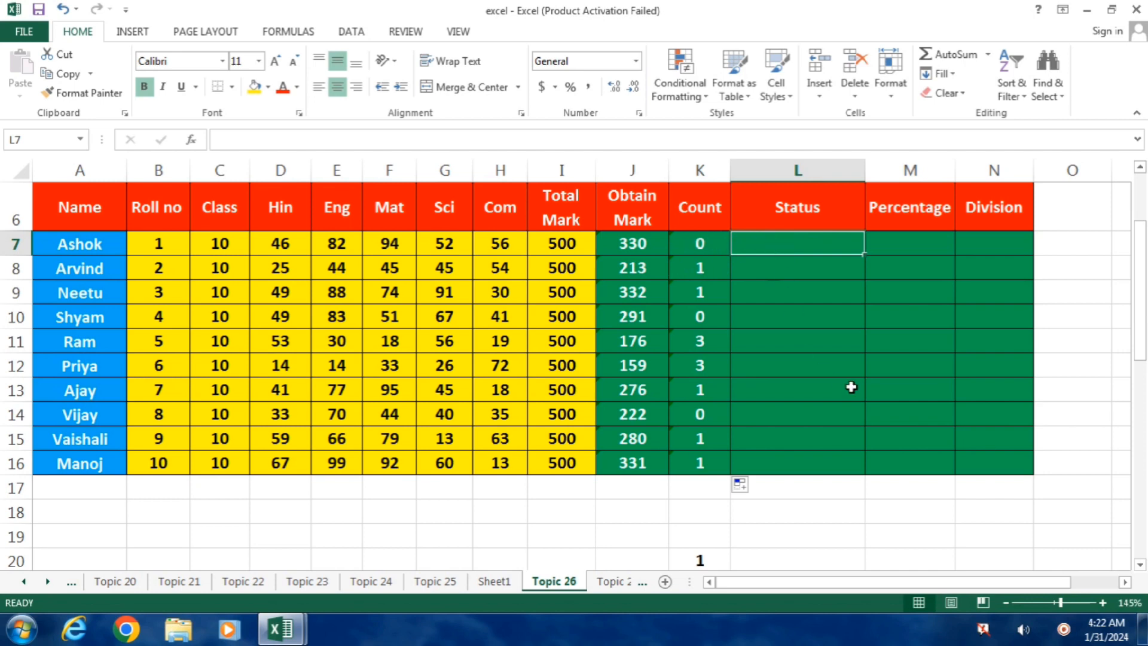
text(p)
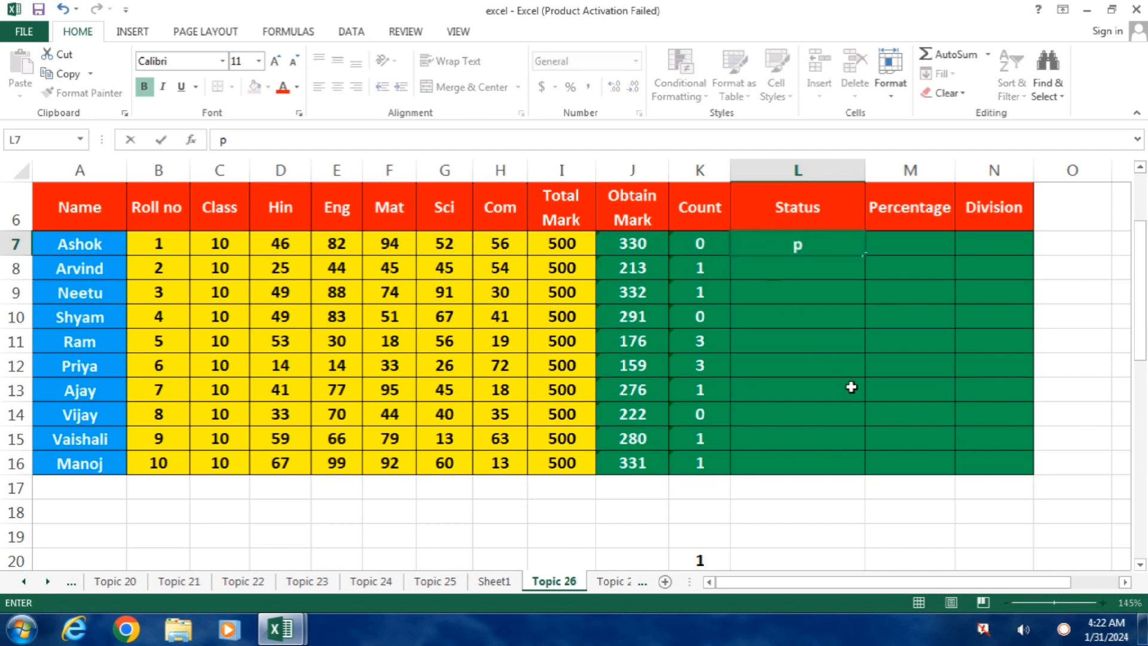
key(BackSpace)
text(PASS)
key(Return)
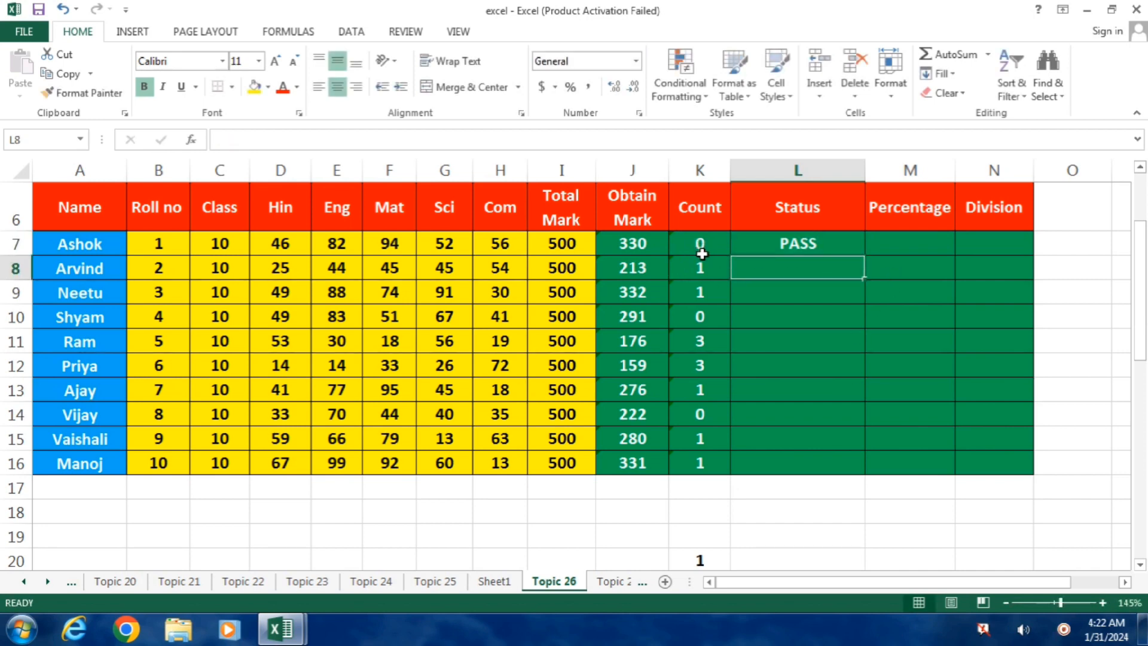
text(COM)
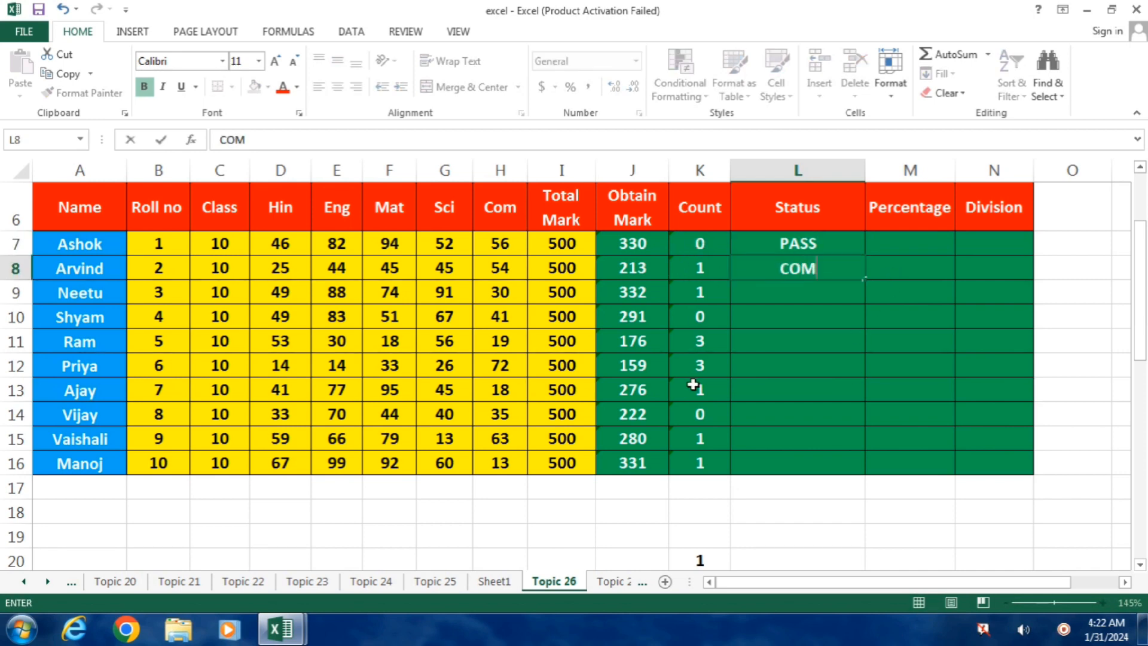
text(PARTMENT)
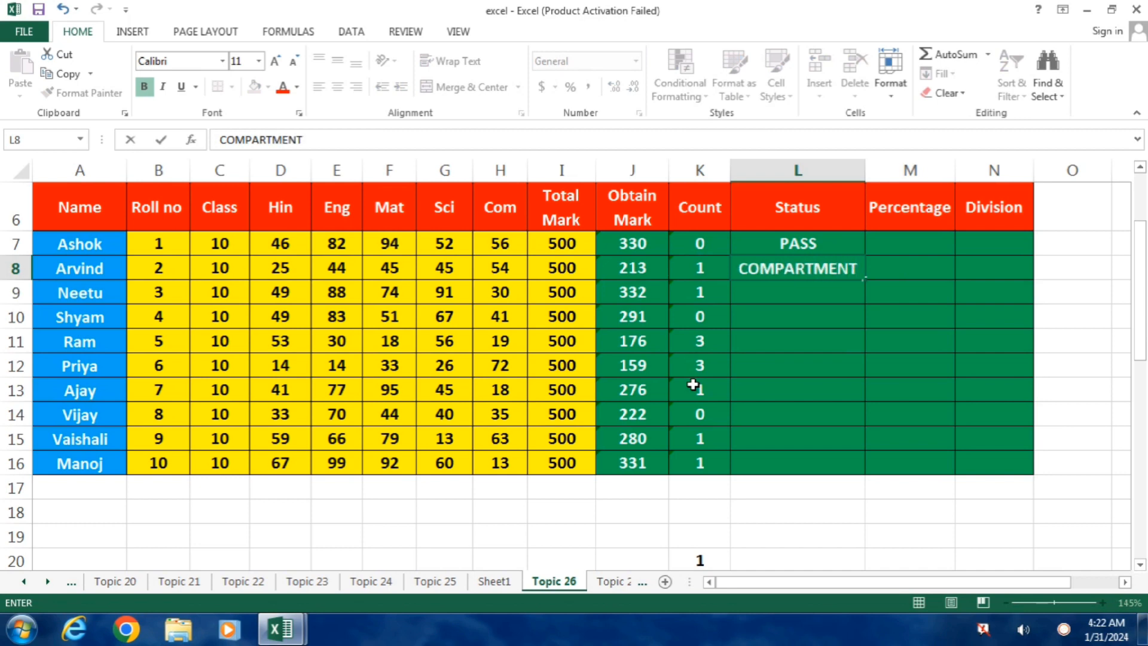
key(Return)
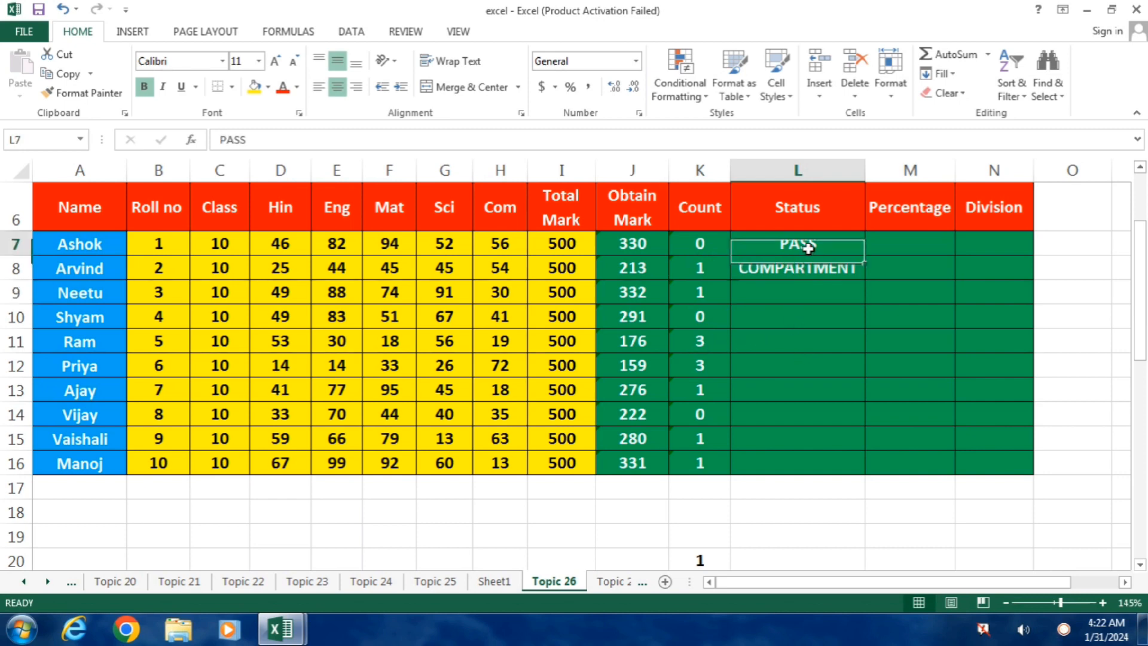
drag(808, 245, 802, 287)
key(Delete)
Determine the first student's status in L7 with the nested formula =IF(K7=0,"PASS",IF(K7=1,"COMPARTMENT","FAIL")).
click(775, 245)
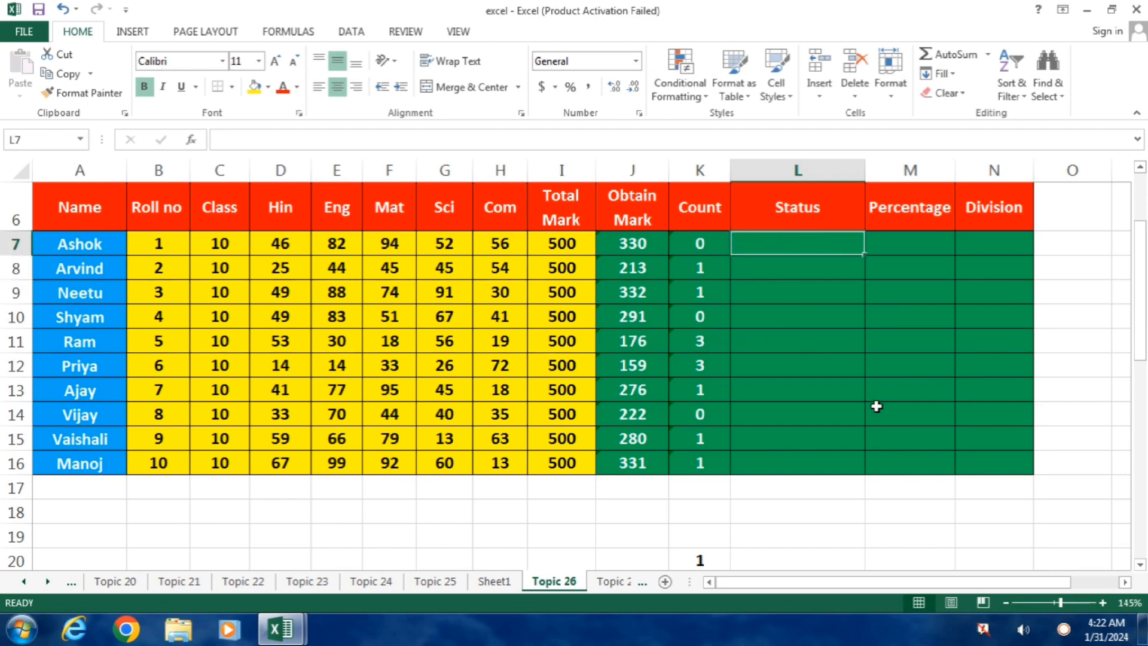
text(=IF)
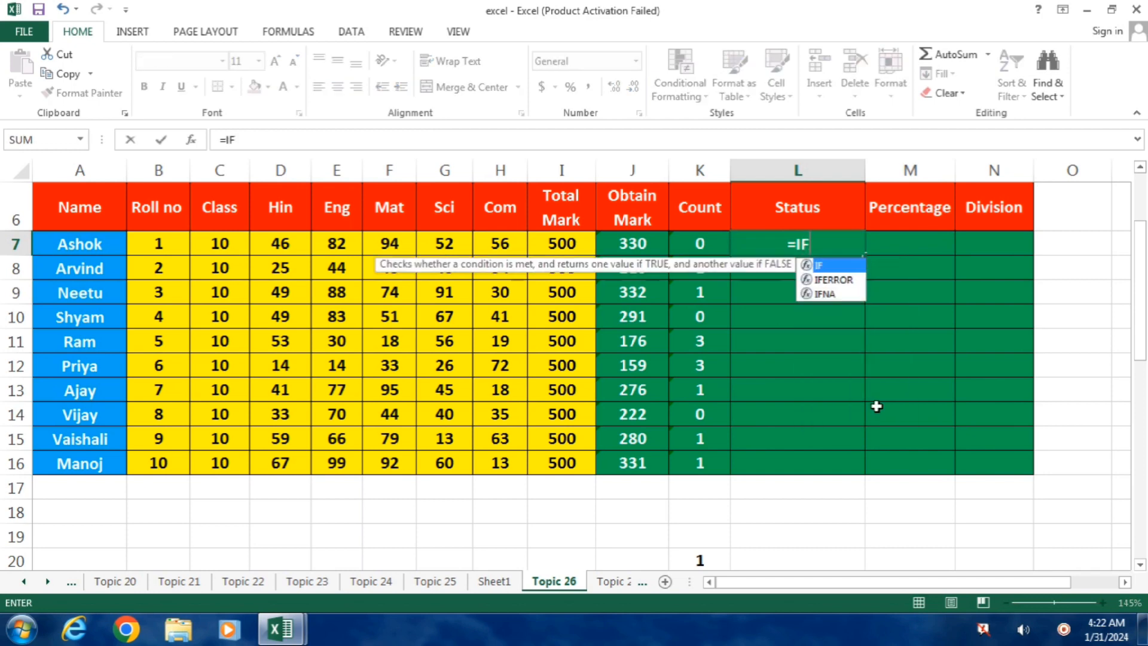
text(()
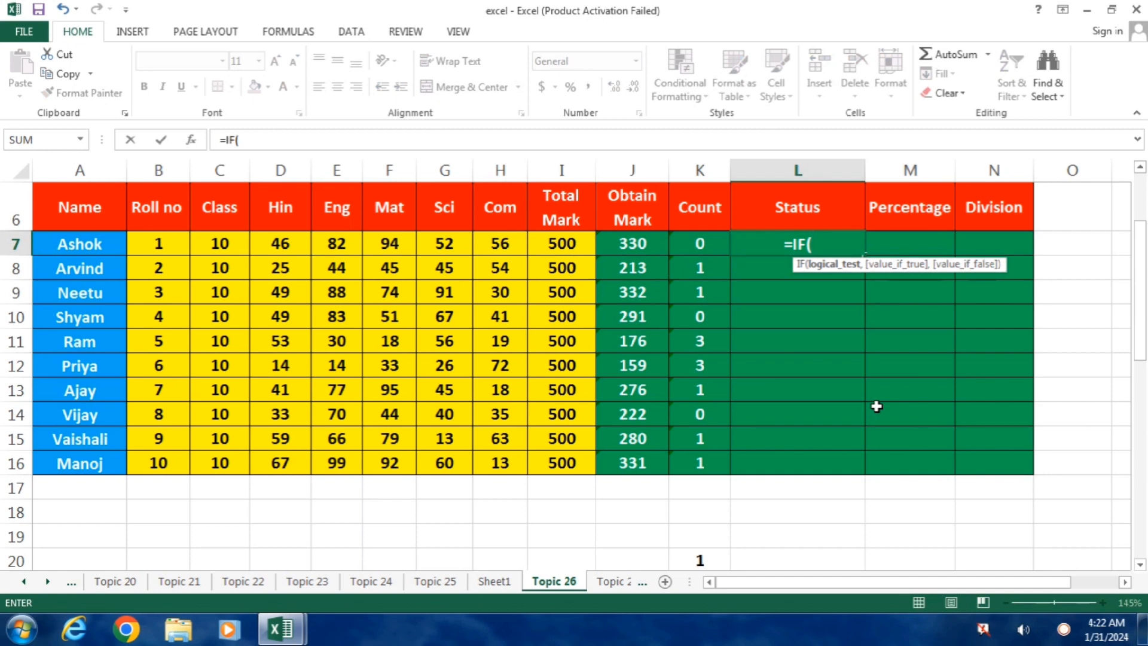
key(Left)
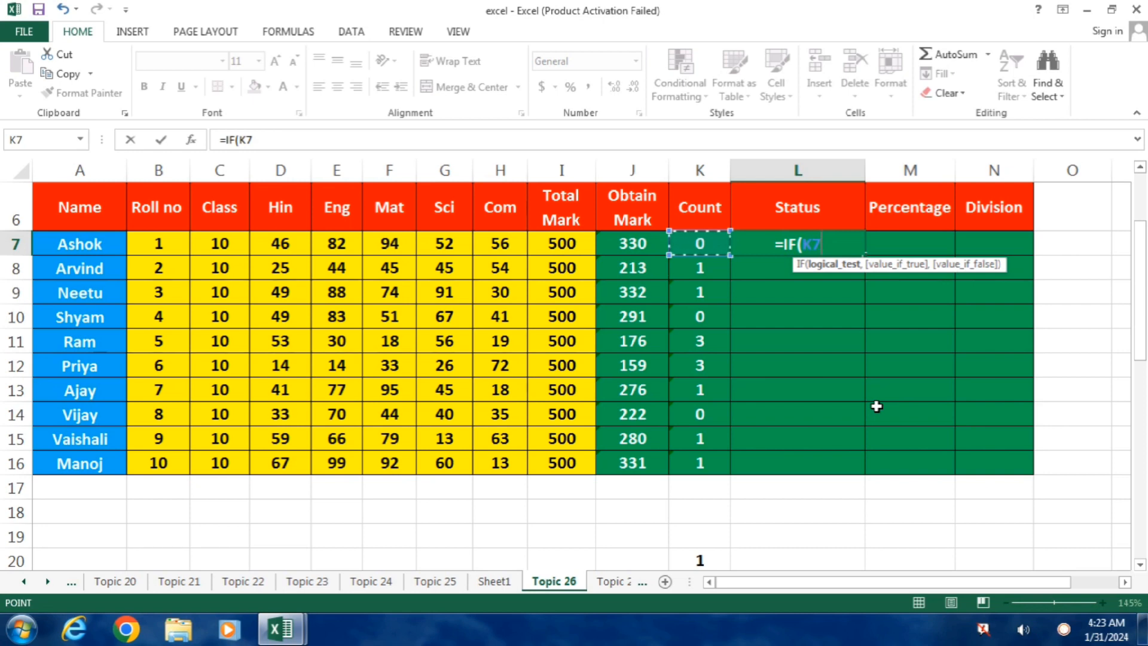
text(=0)
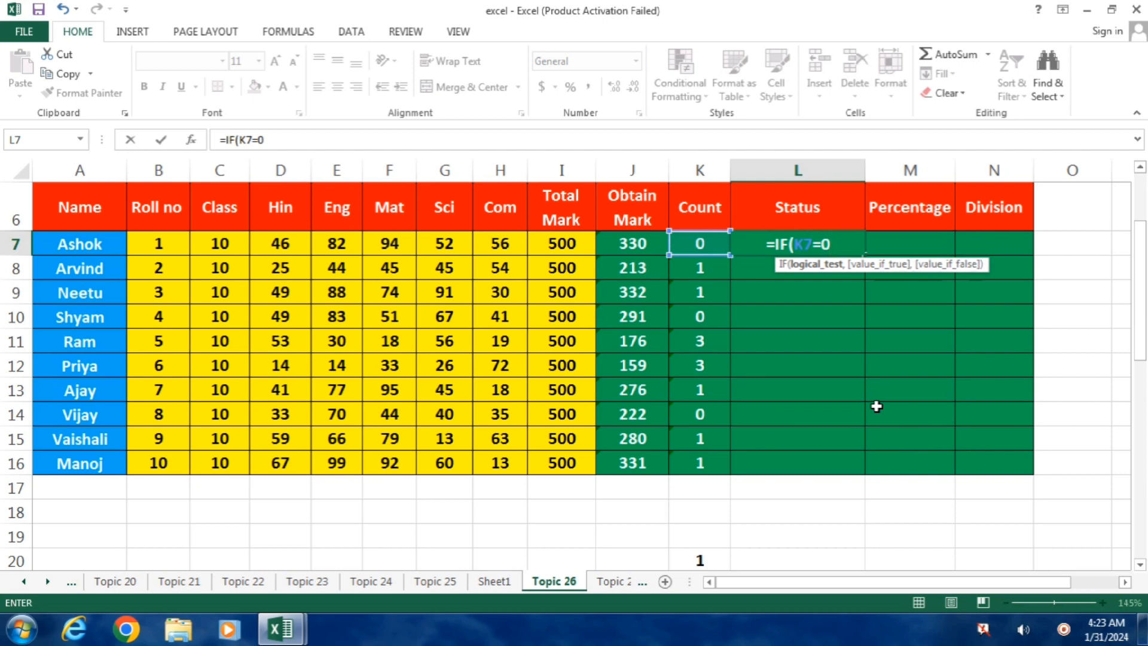
text(,)
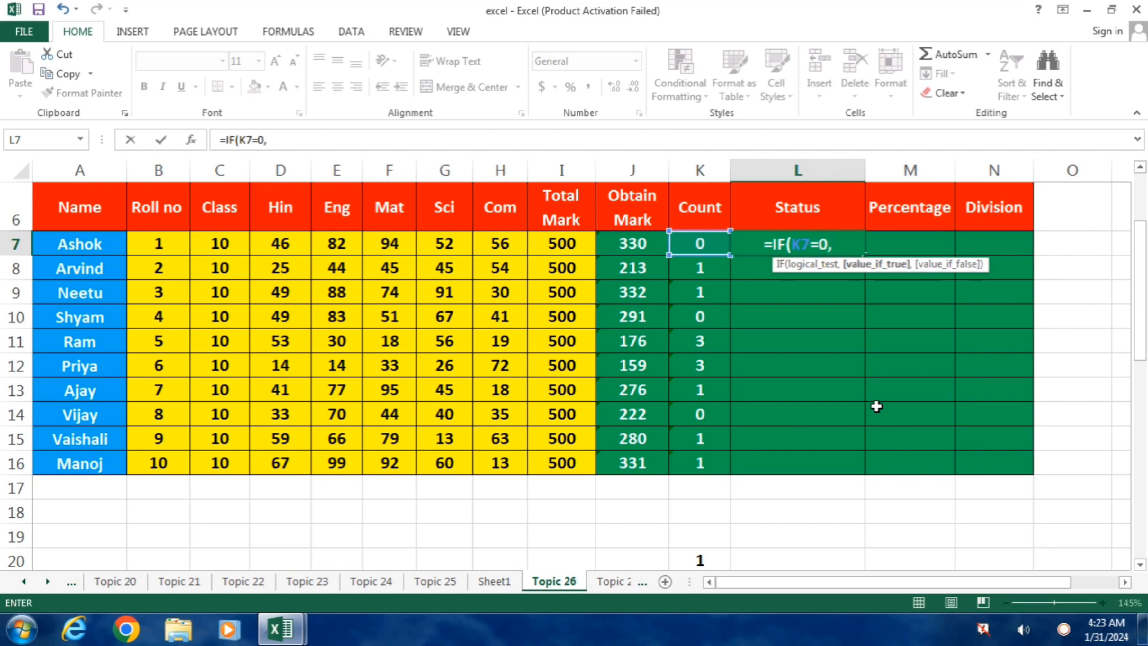
text("PASS)
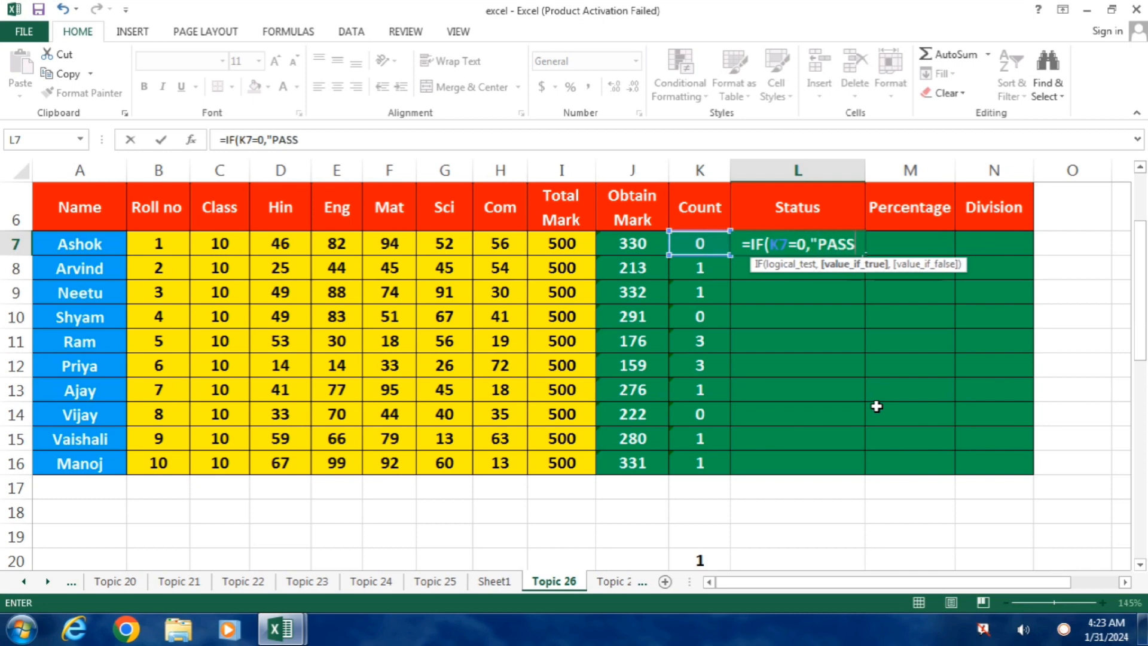
text(")
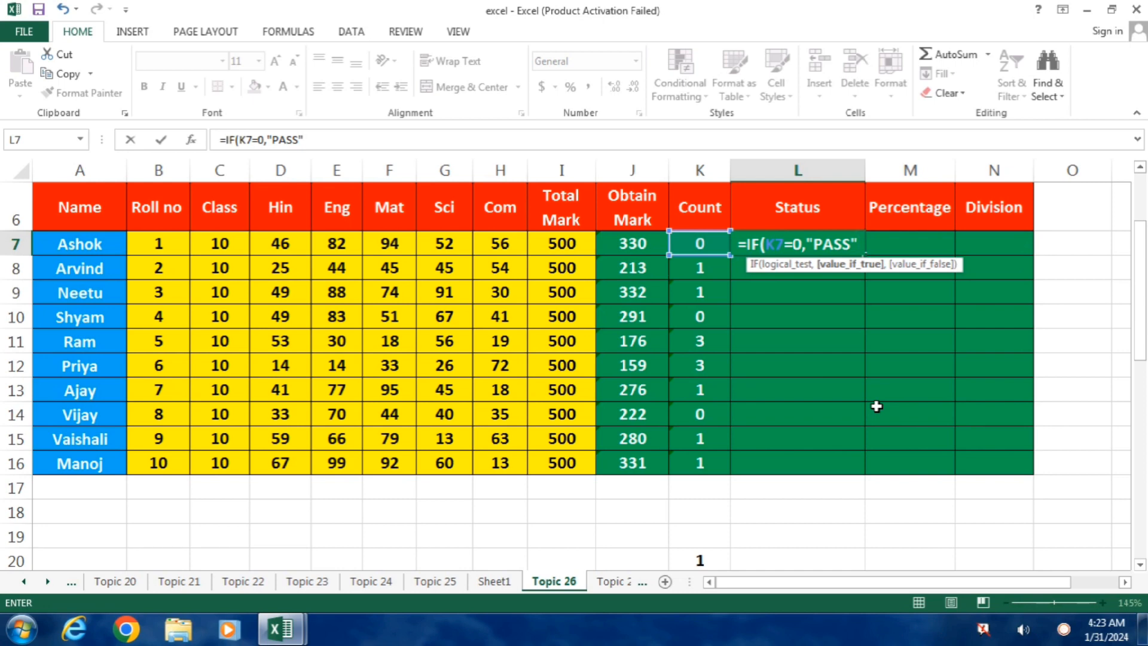
text(,IF()
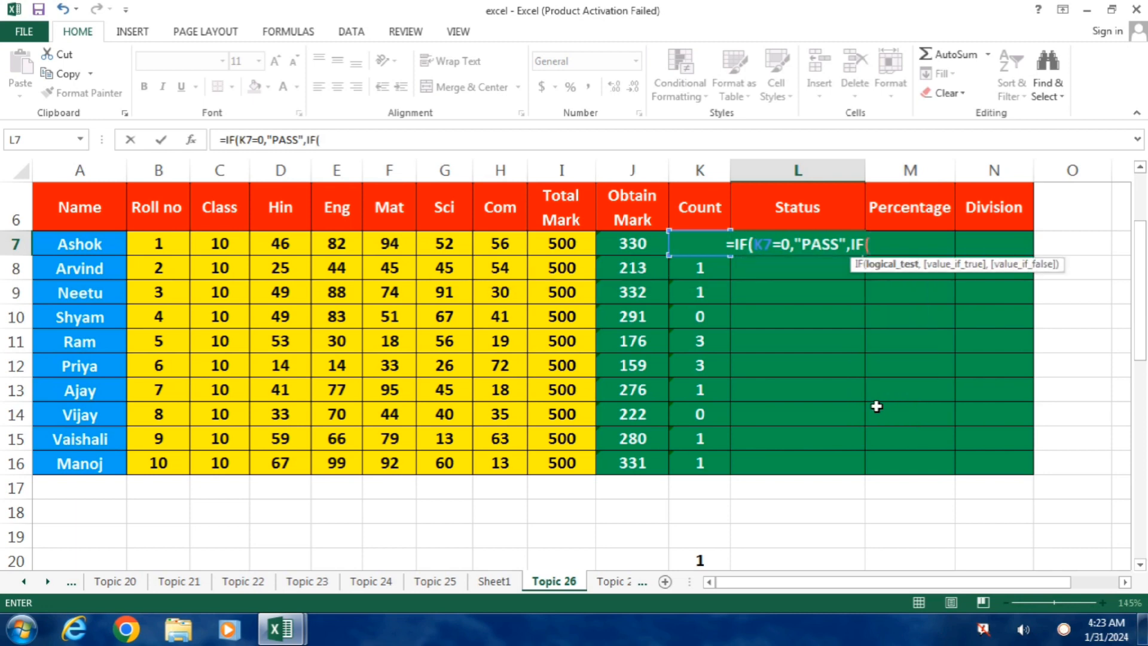
key(Left)
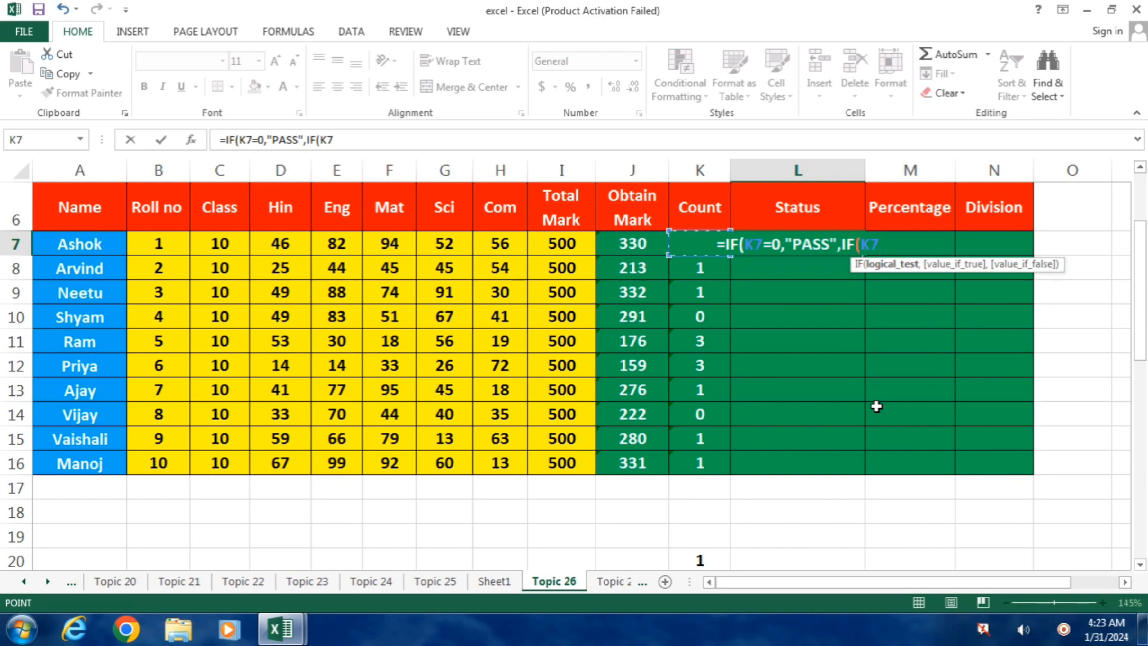
text(=1)
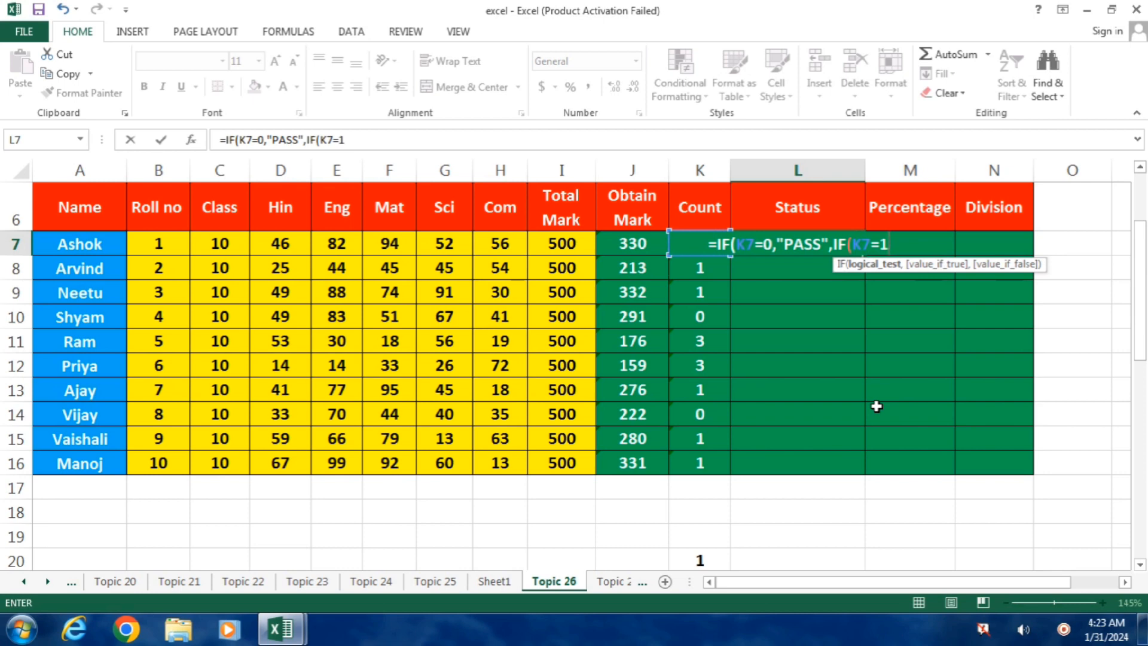
text(,")
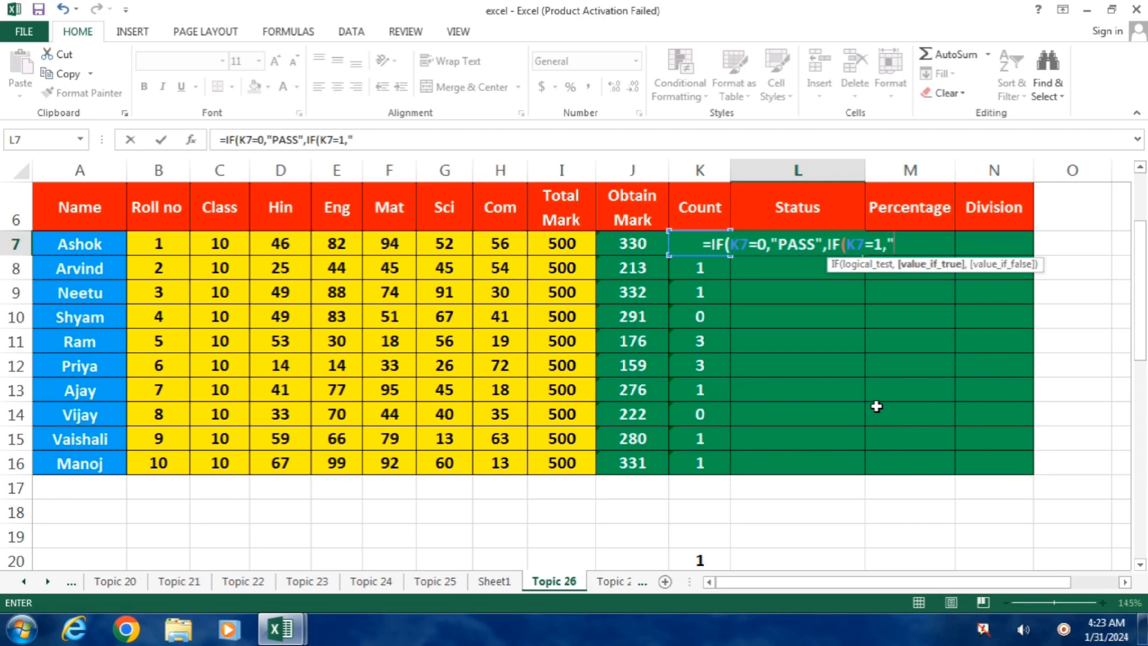
text(COMPAR)
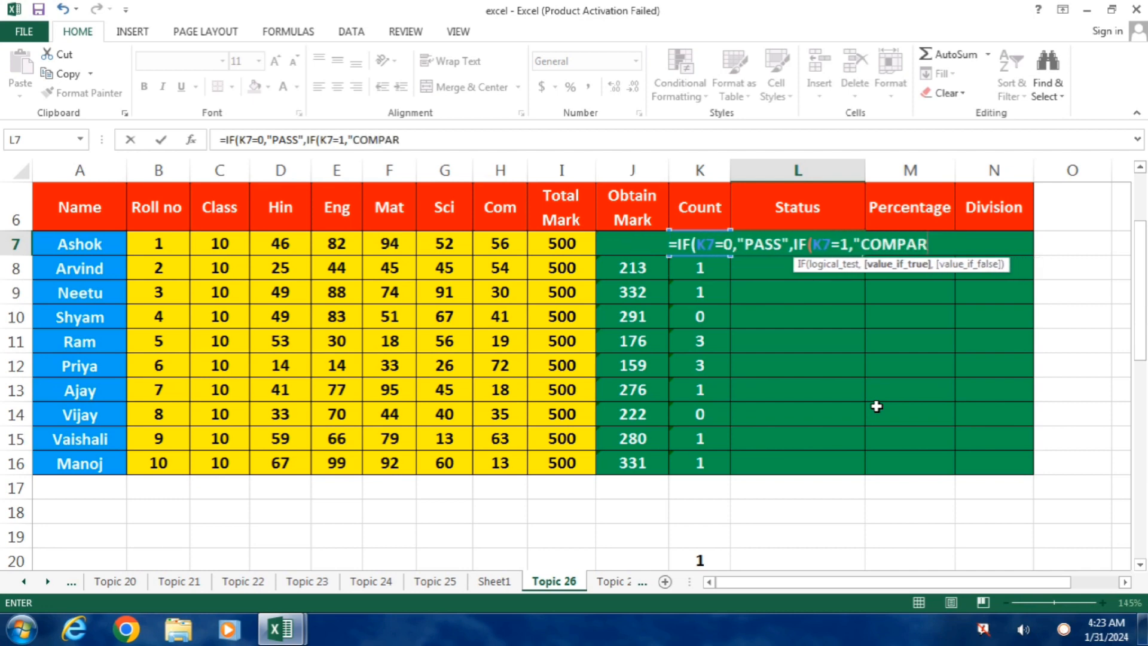
text(TMENT")
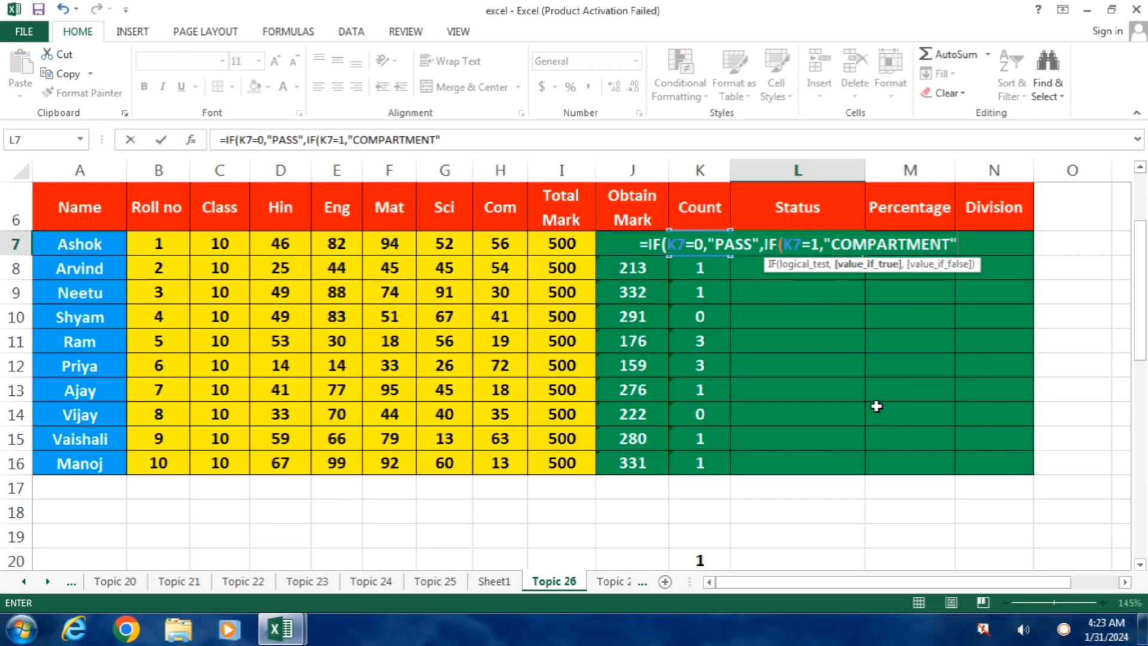
text(,"F)
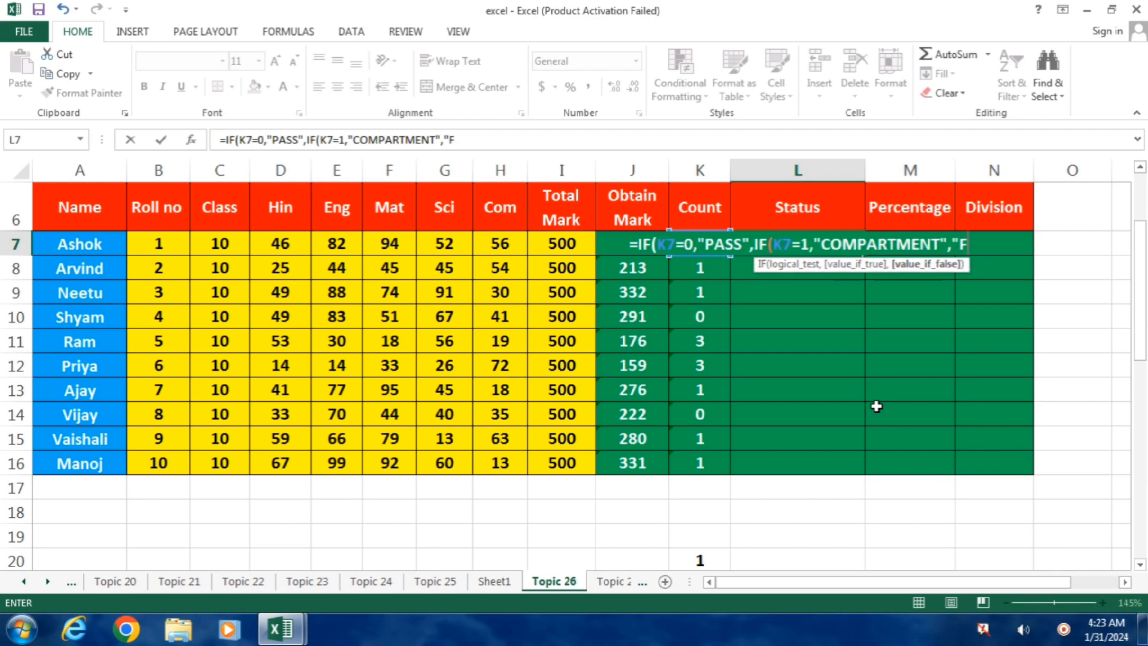
text(AIL)
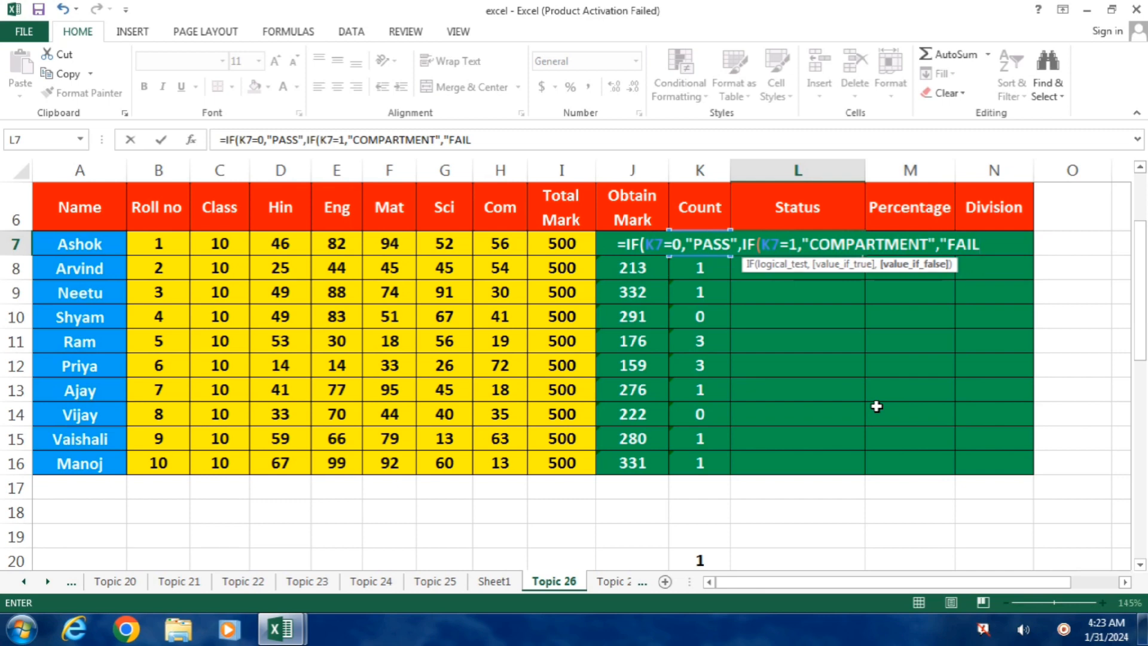
text(")
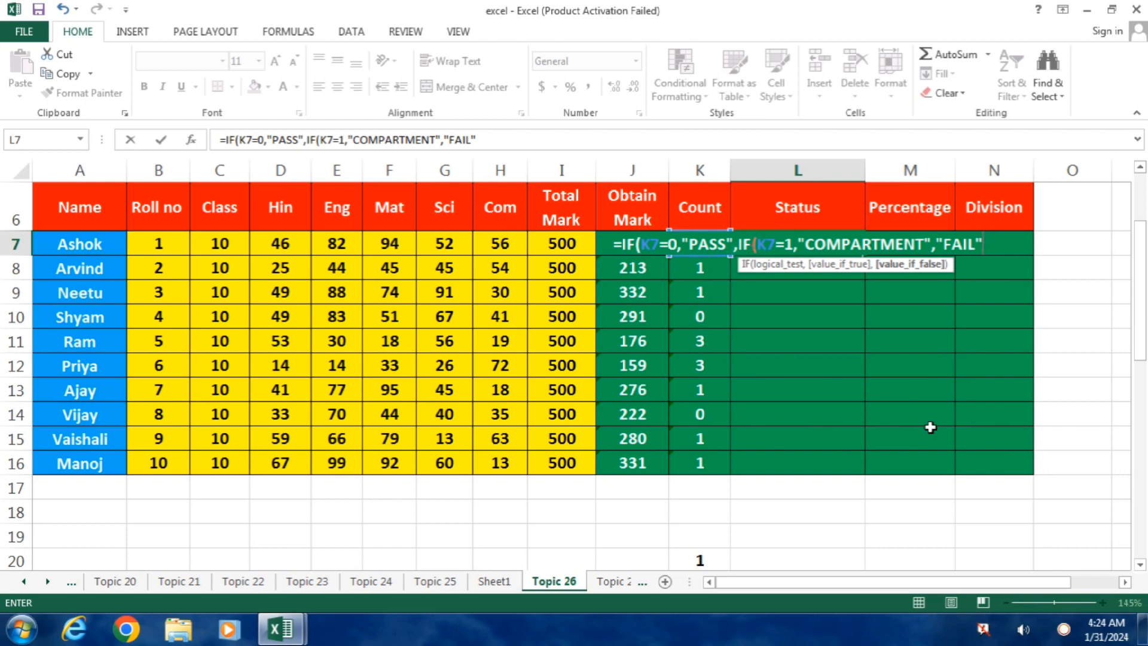
text()))
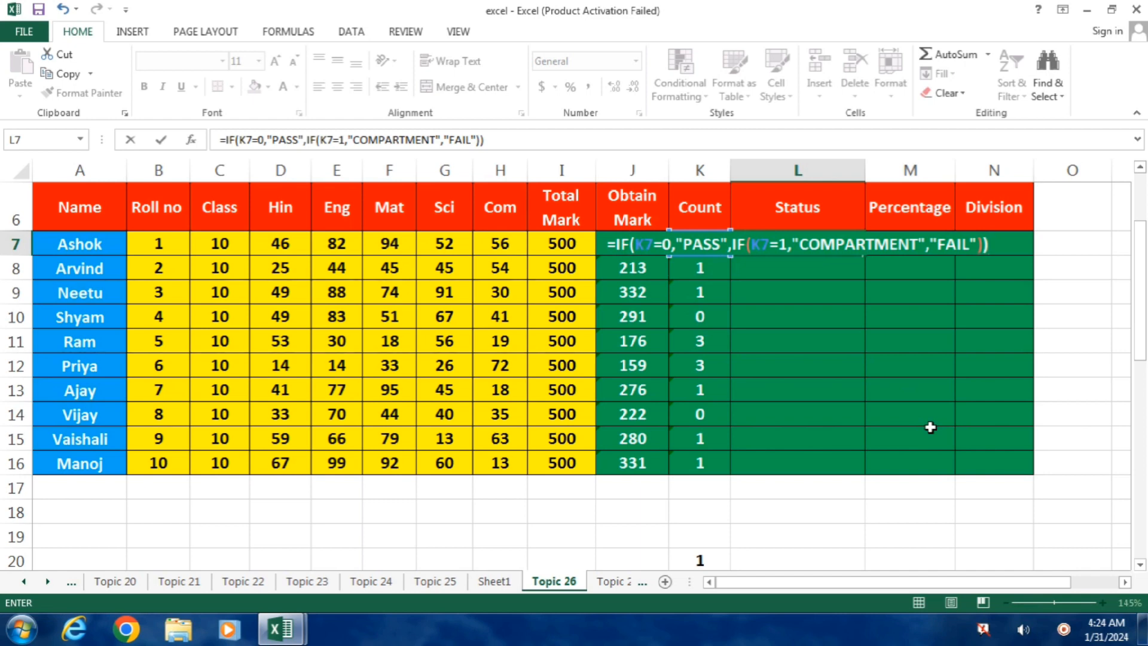
key(Return)
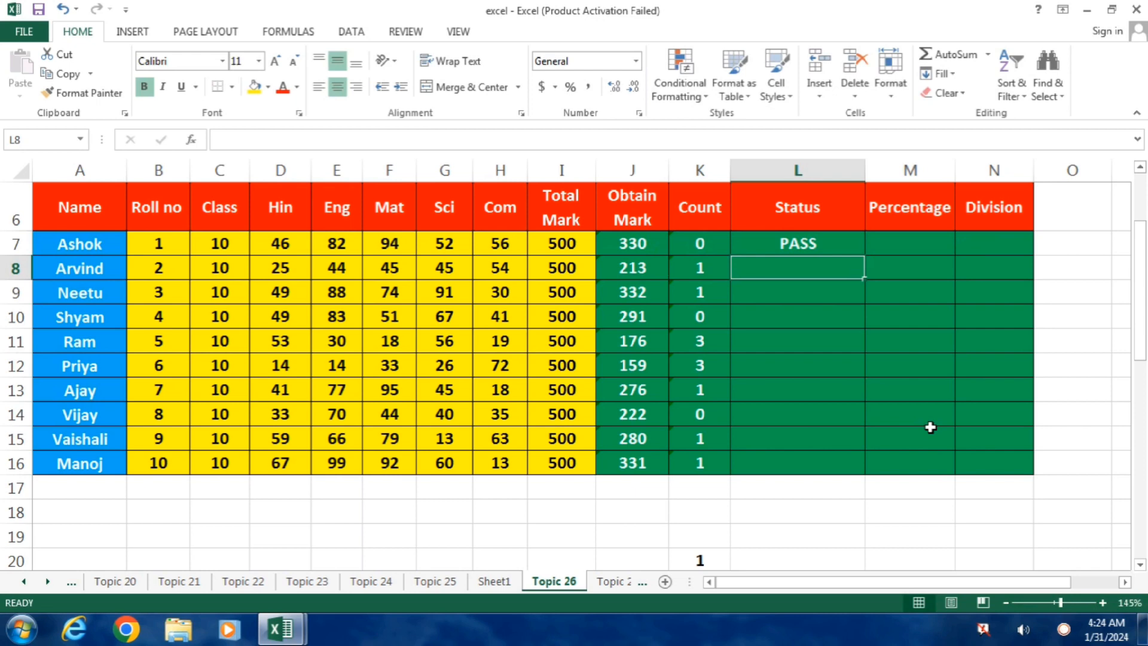
Fill the nested IF status formula from L7 down the Status column to L16.
click(834, 245)
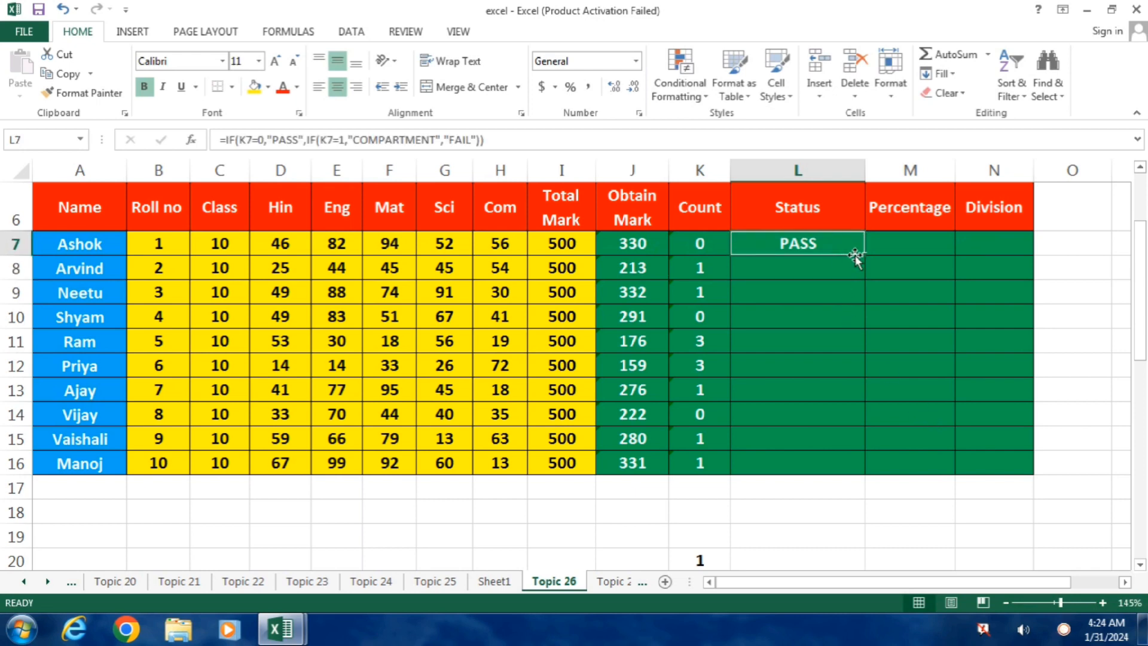
drag(864, 254, 817, 466)
Check the filled statuses in rows 8 to 11 and row 14 against their Count values.
click(777, 267)
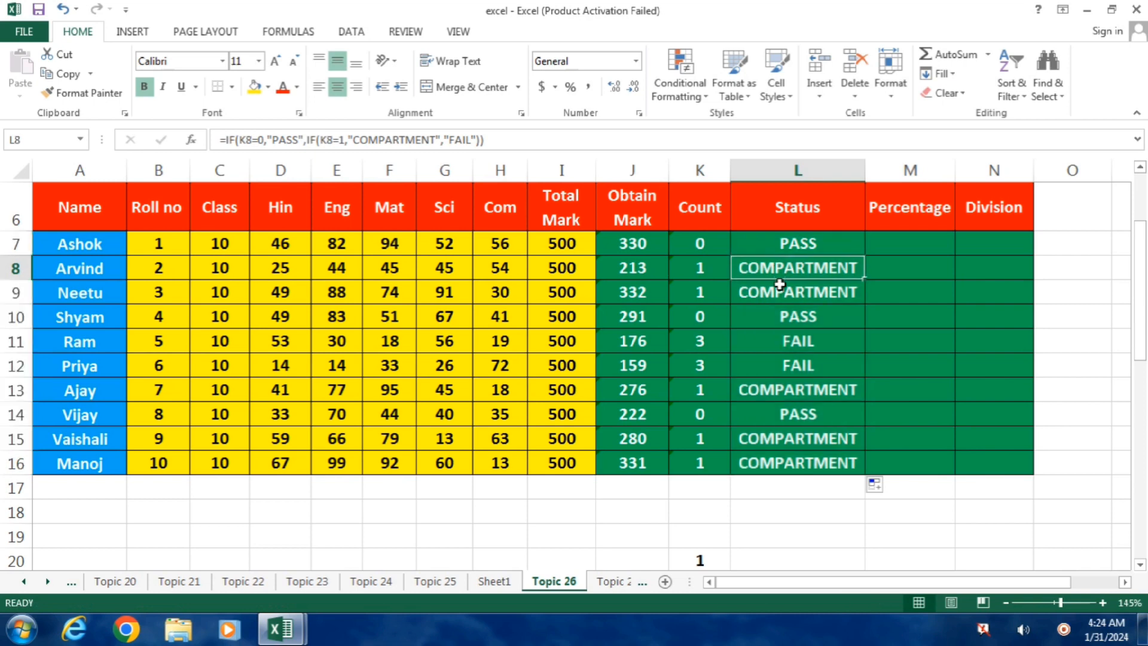
click(782, 292)
click(801, 317)
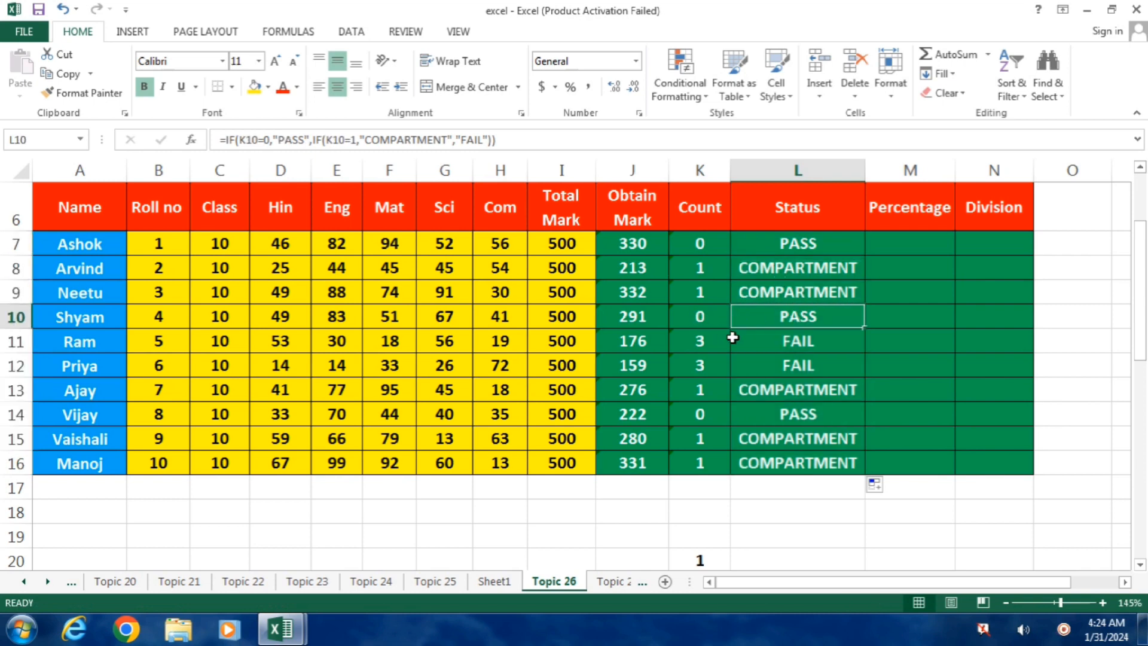
click(779, 340)
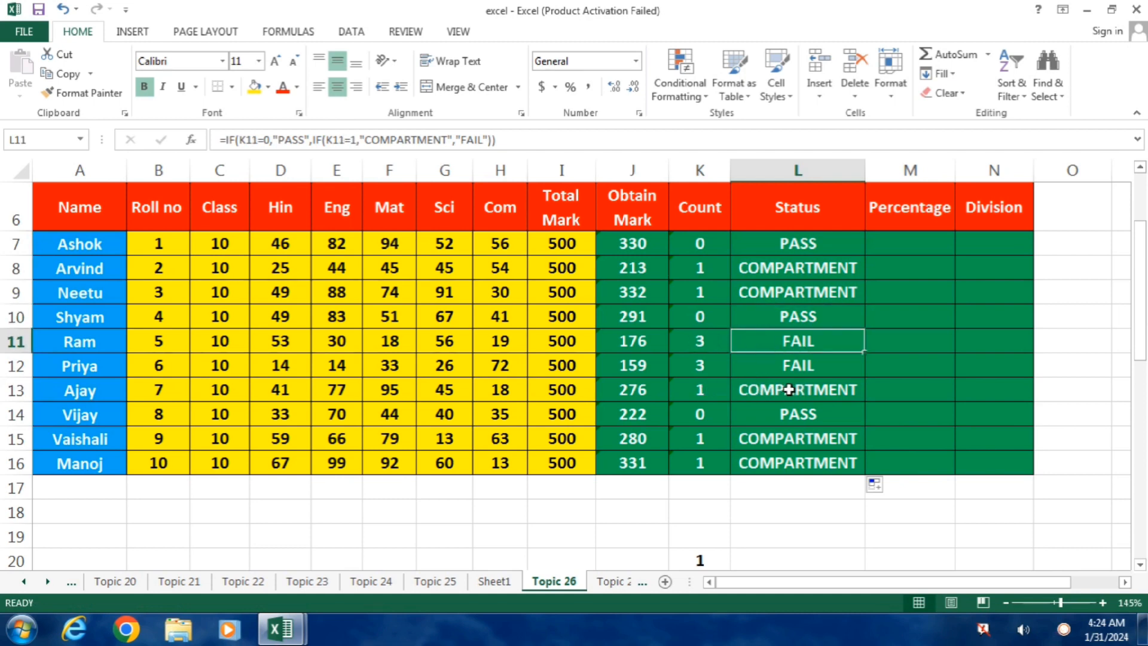
click(700, 420)
click(811, 415)
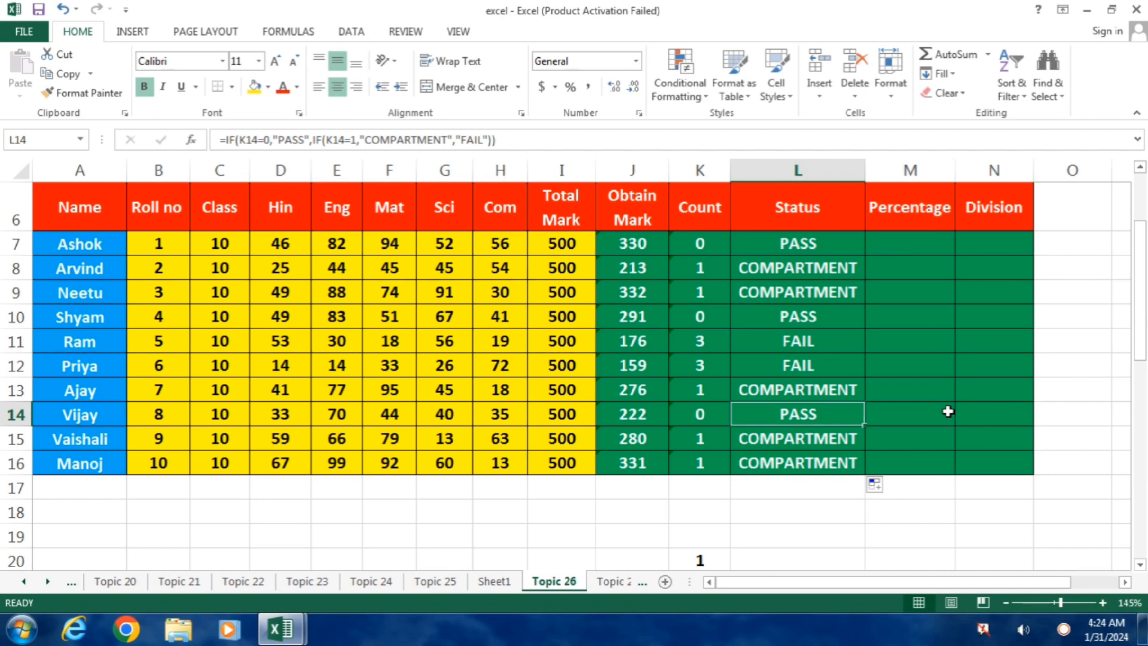
Review the nested IF formula in L7 against the Count formulas in K7 and K8.
double_click(850, 252)
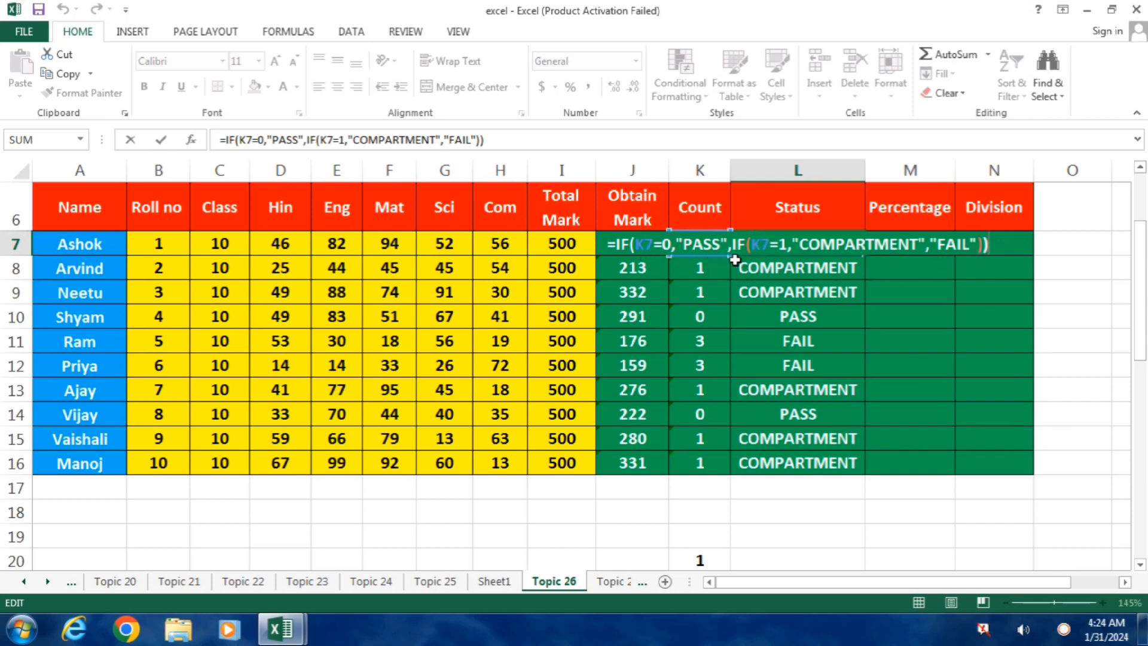
click(763, 256)
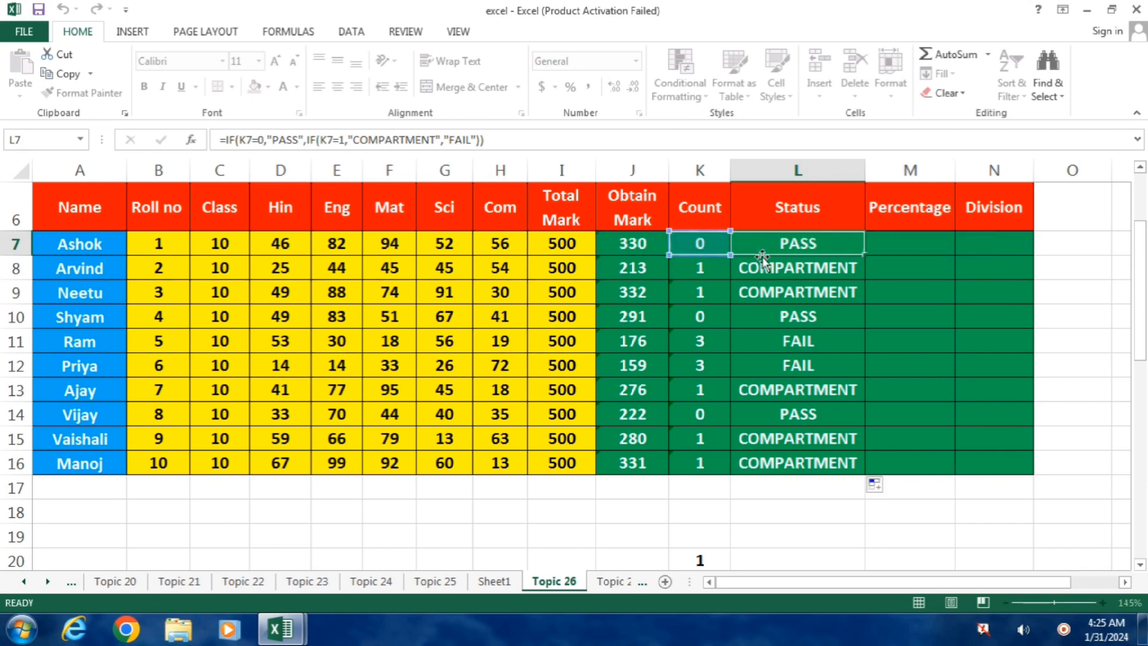
click(699, 243)
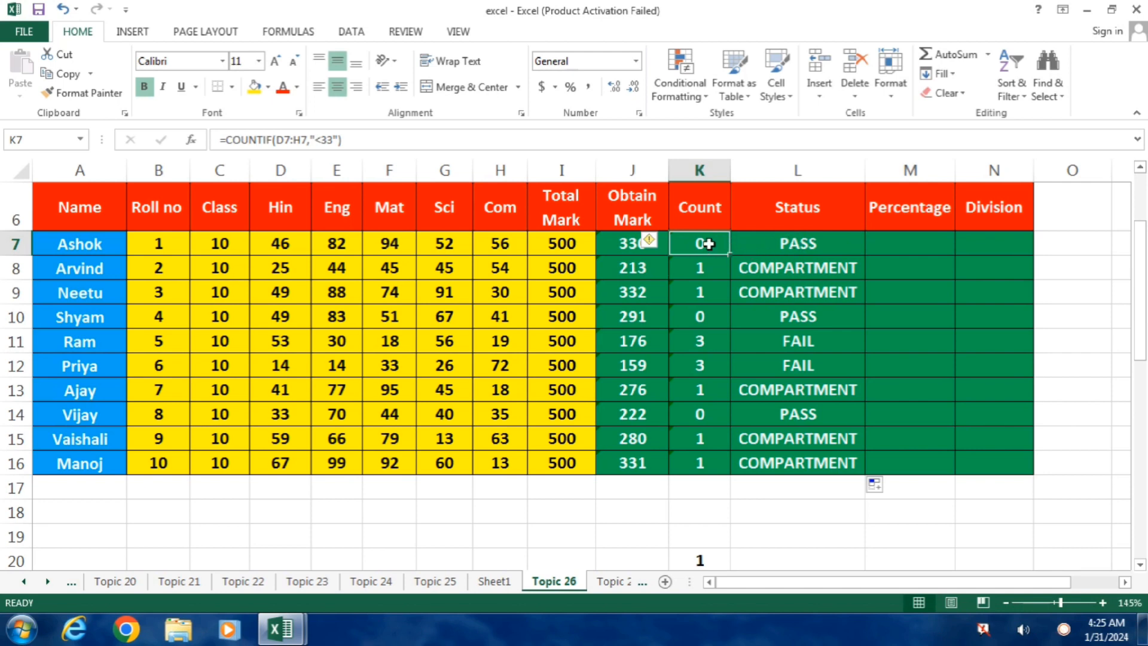
click(700, 266)
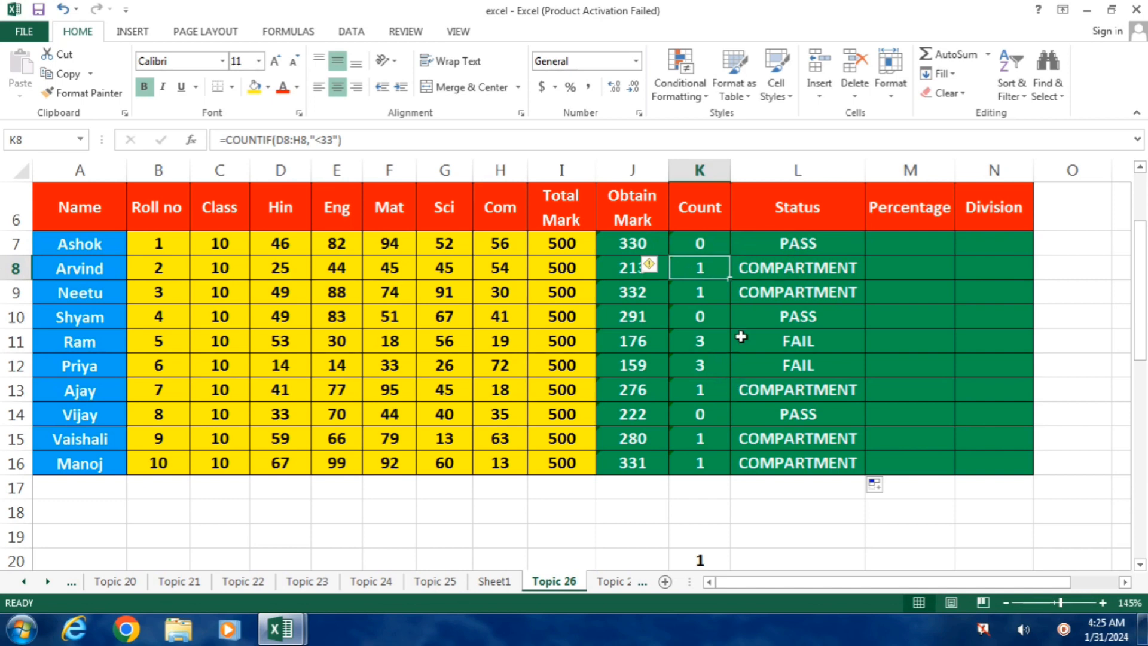
click(694, 243)
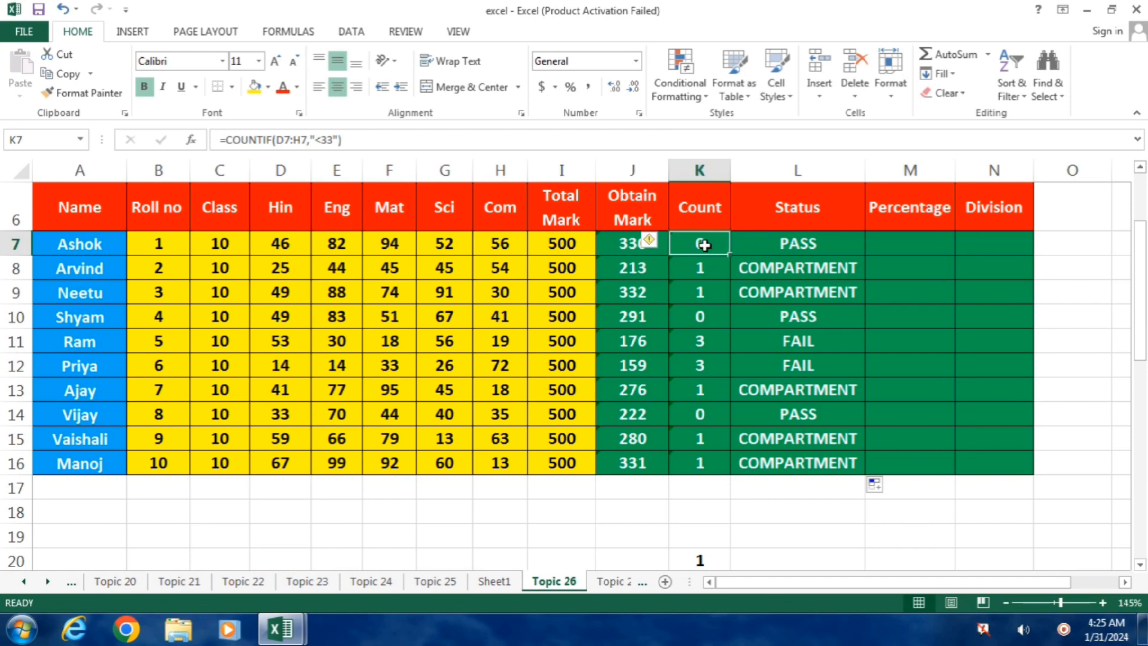
click(837, 245)
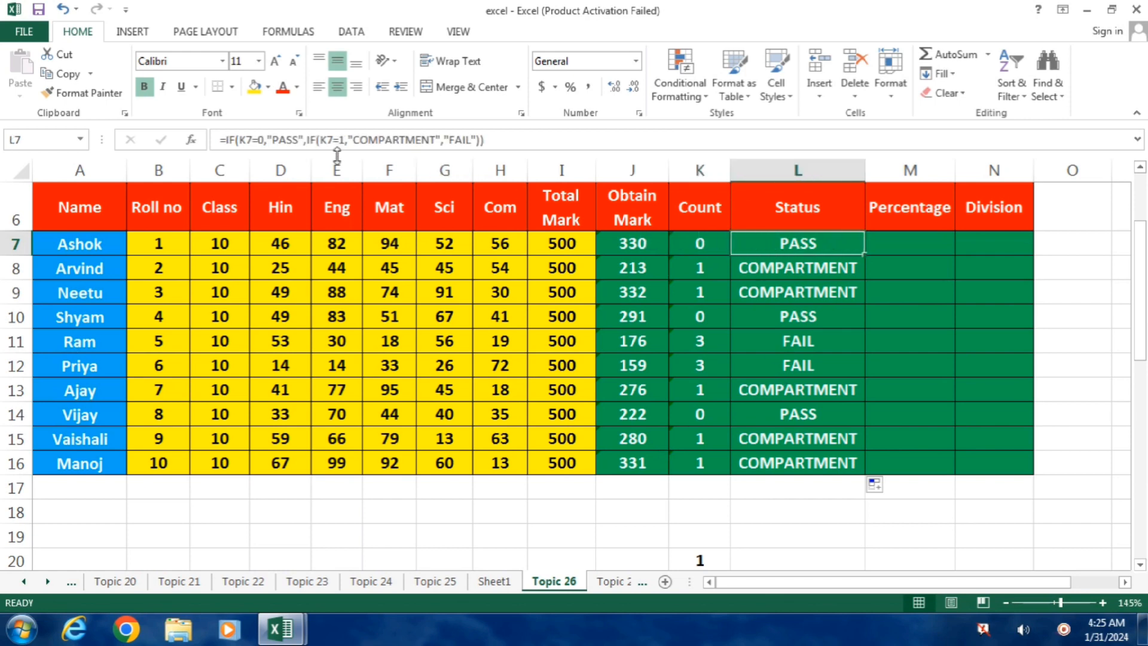
click(706, 268)
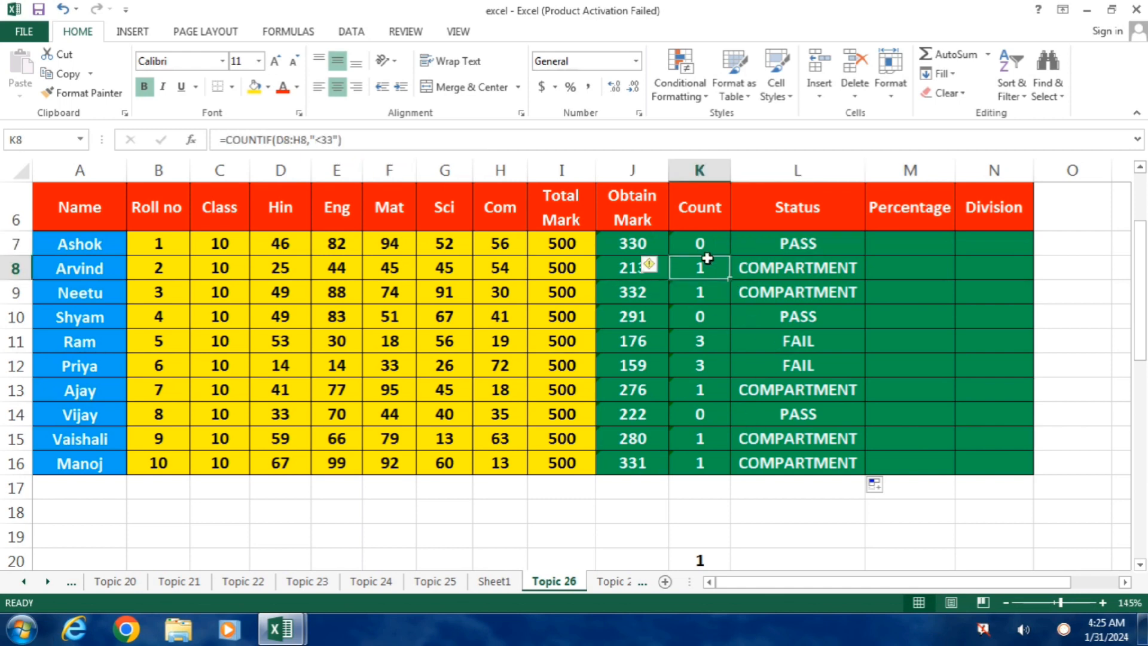
Test the status formula by changing the first student's Sci mark in G7 to 30.
click(707, 244)
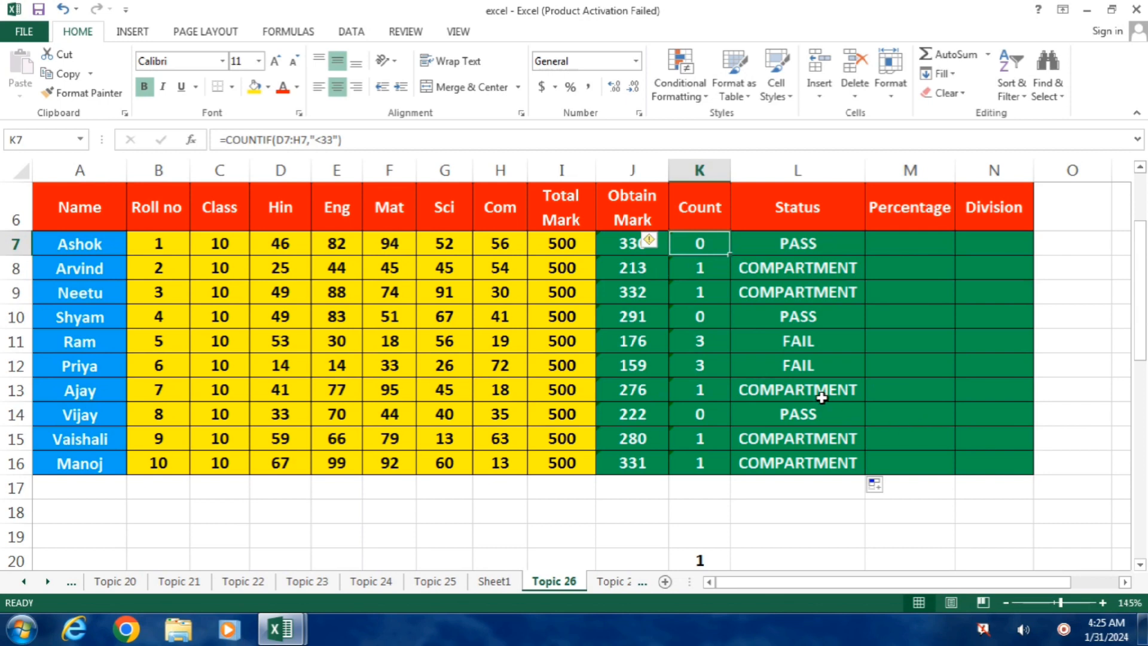
key(Left)
key(Left)
key(Left)
key(Left)
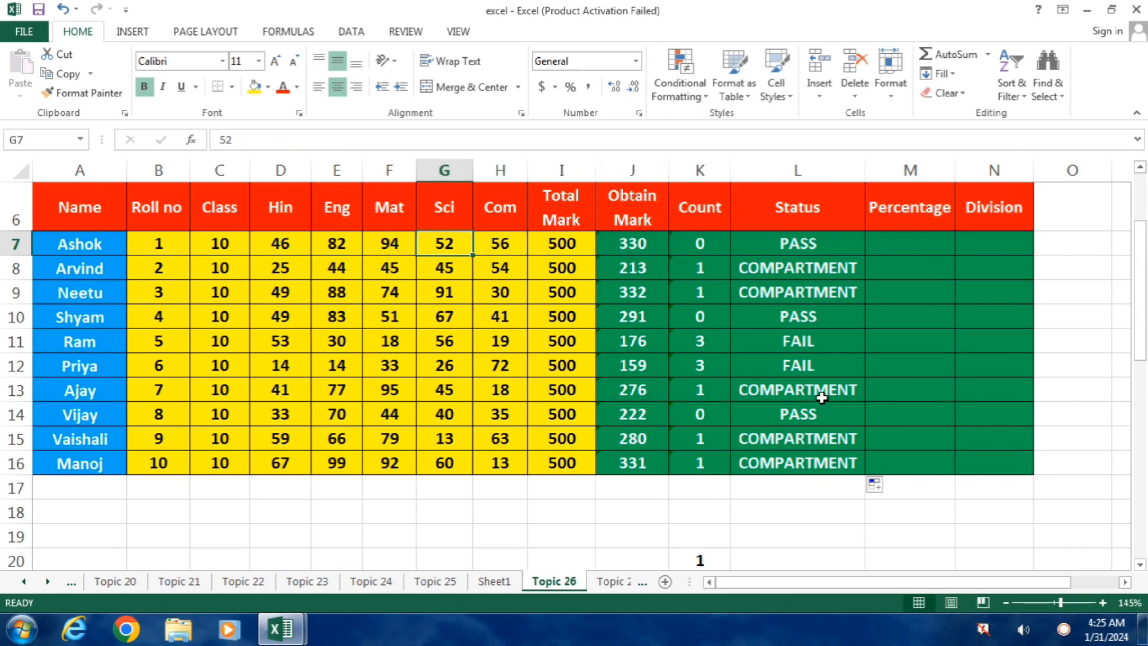
text(30)
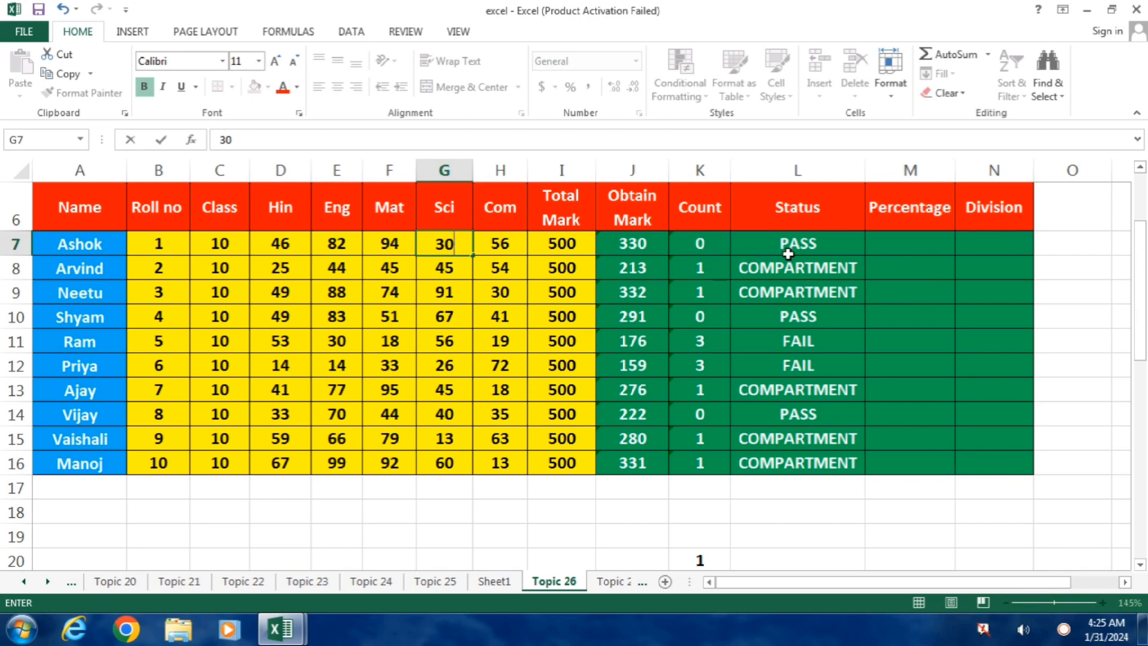
key(Return)
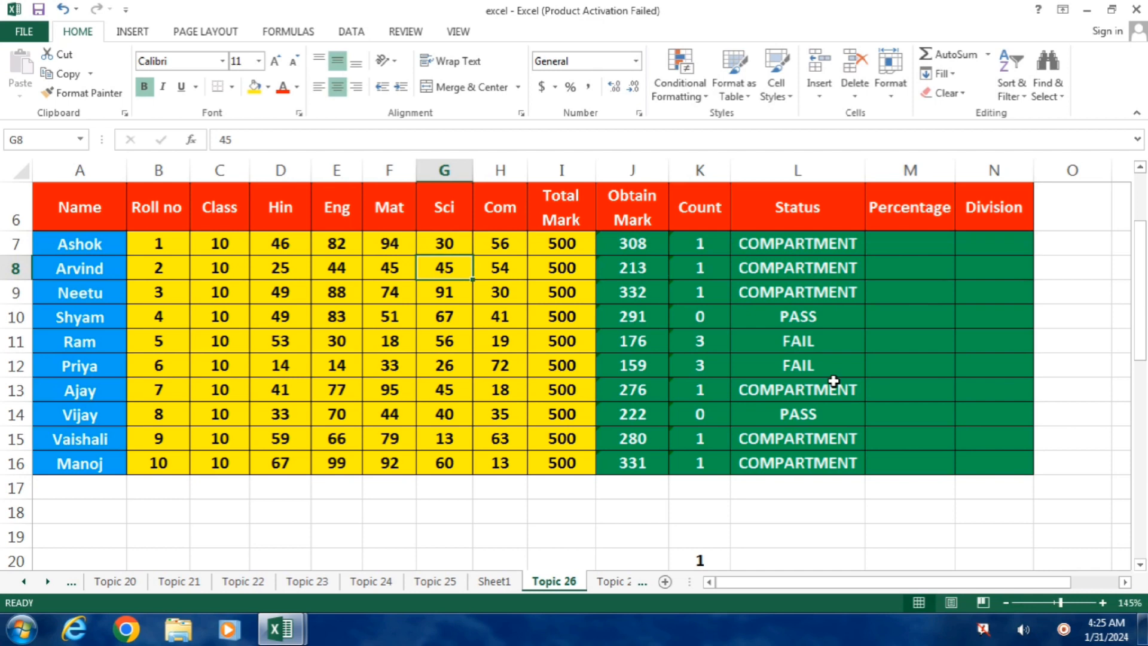
Set the first student's Sci mark in G7 to 35.
key(Up)
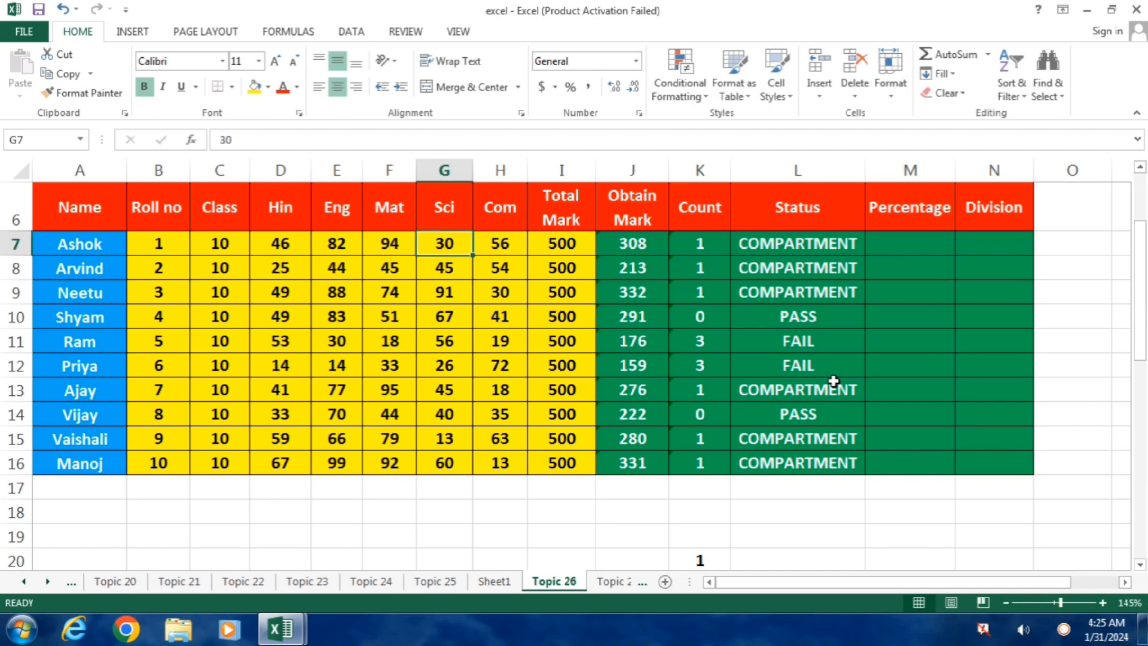
text(35)
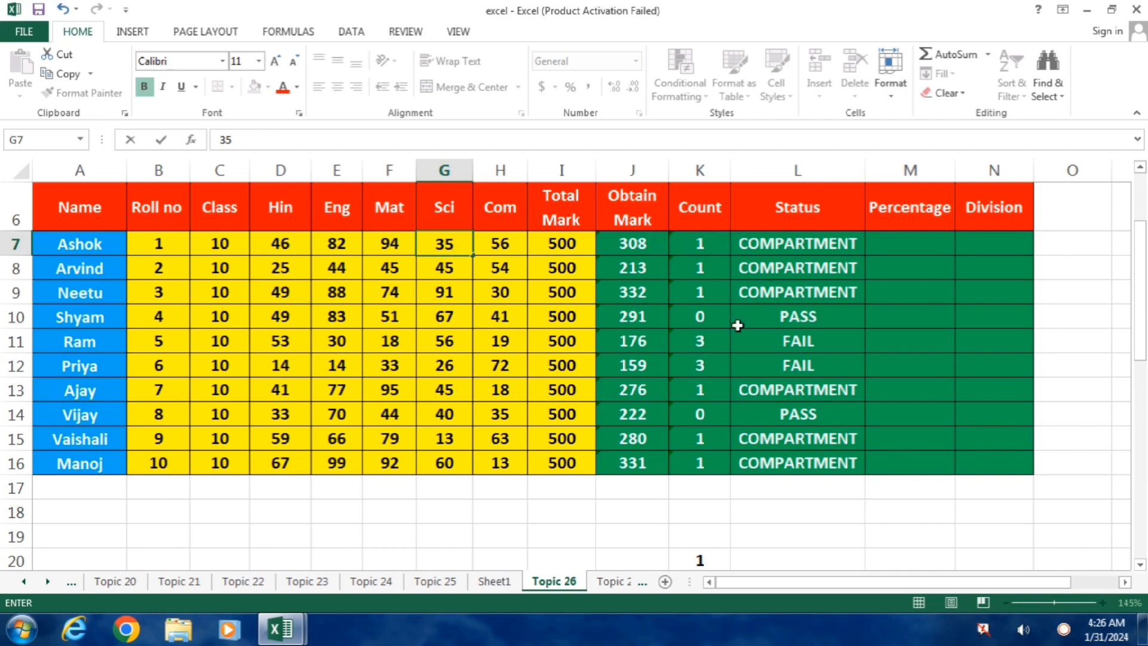
key(Return)
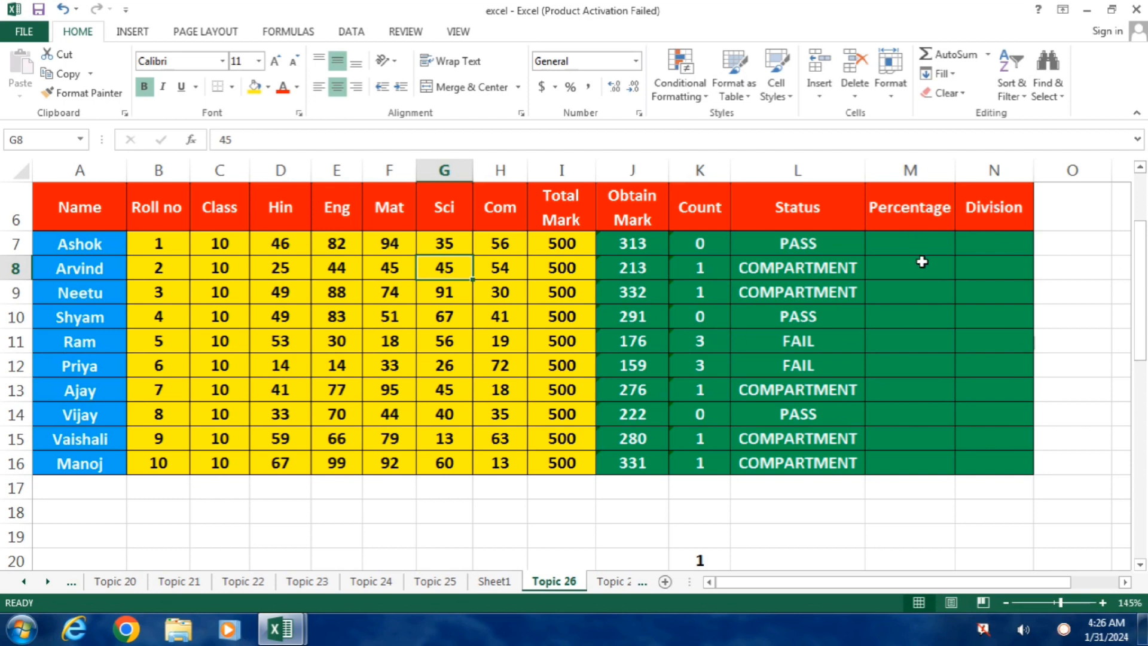
Calculate the first student's percentage in M7 with the formula =J7*100/I7.
click(907, 242)
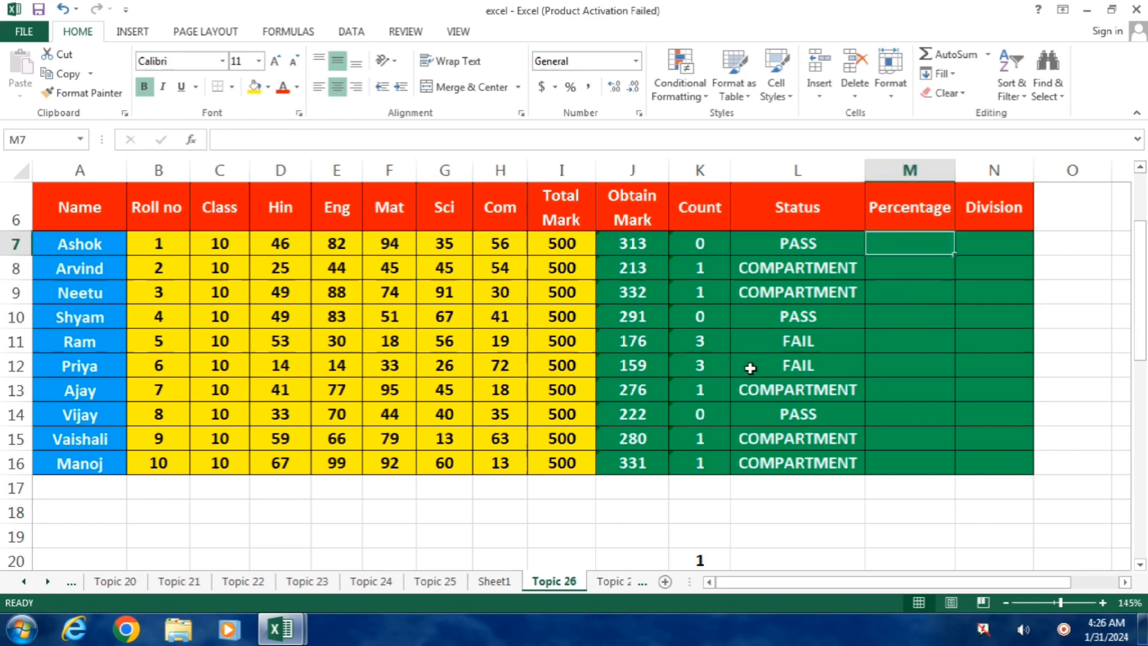
text(=)
key(Left)
key(Left)
key(Left)
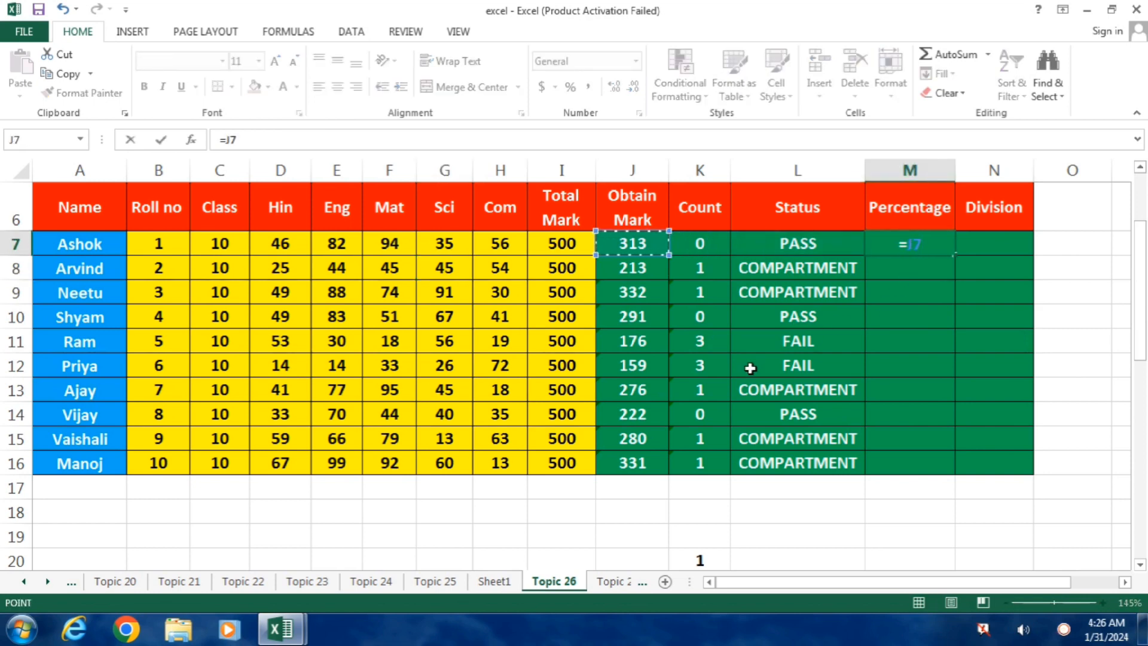
text(*)
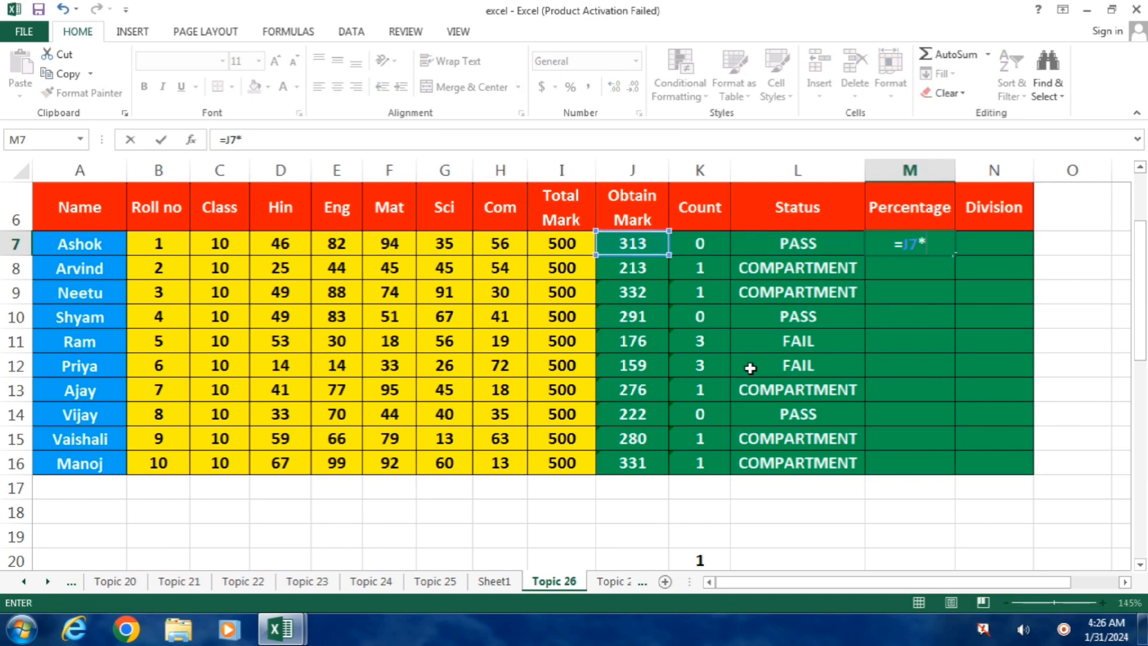
text(100)
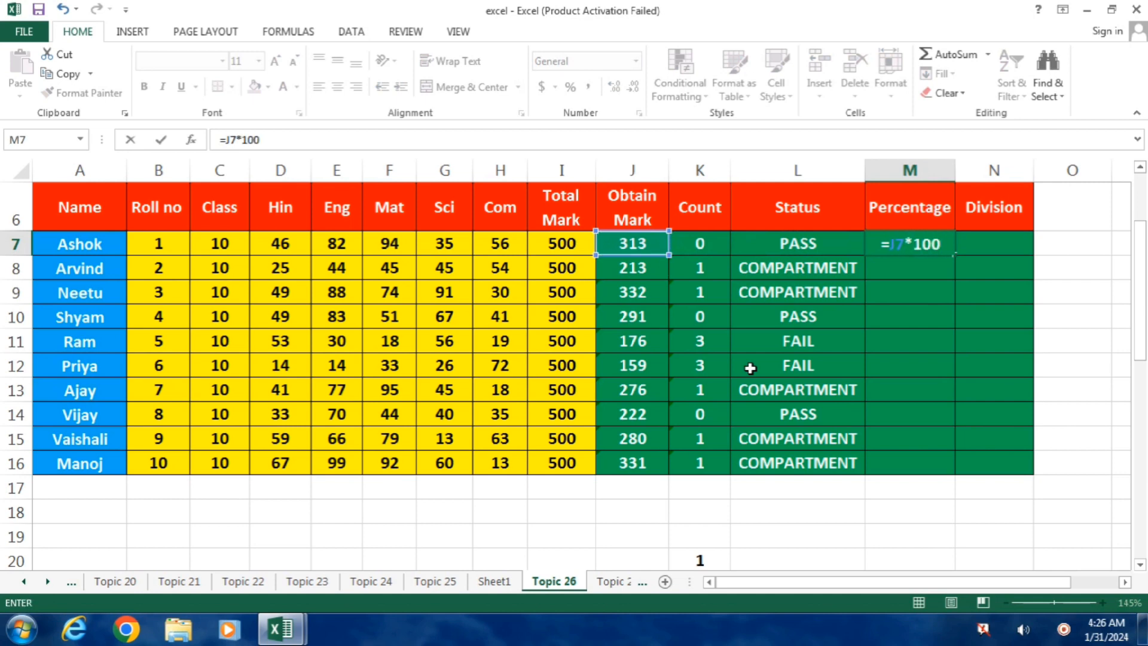
text(/)
key(Left)
key(Left)
key(Left)
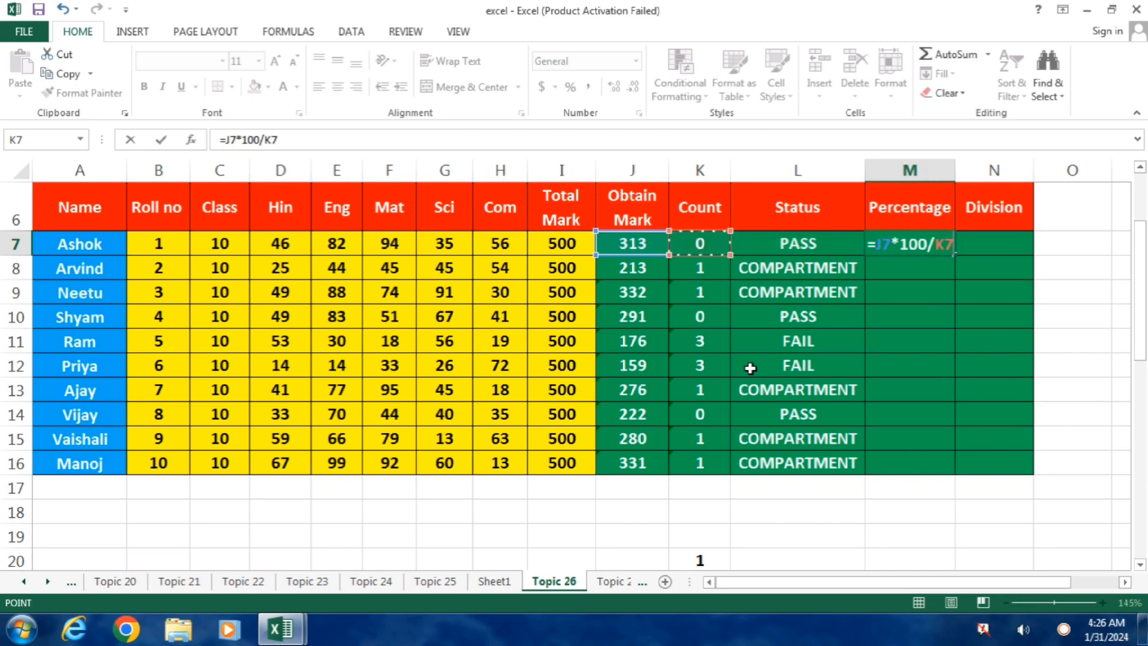
key(Left)
key(Return)
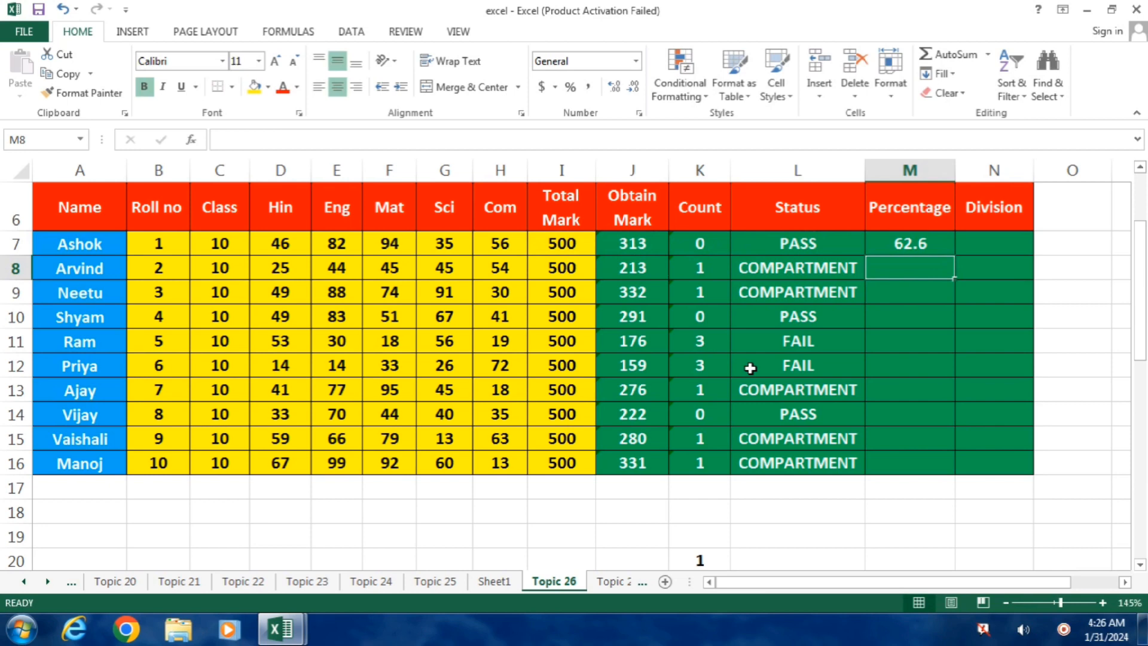
Calculate the second student's percentage in M8 with the formula =J8*100/I8.
text(=)
key(Left)
key(Left)
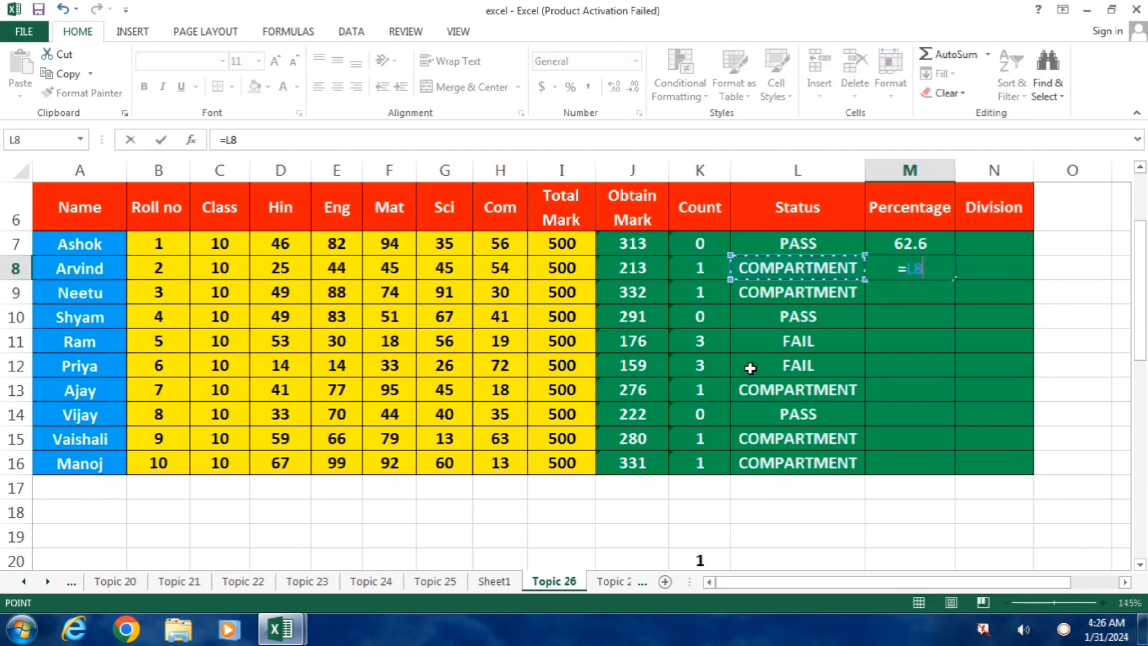
key(Left)
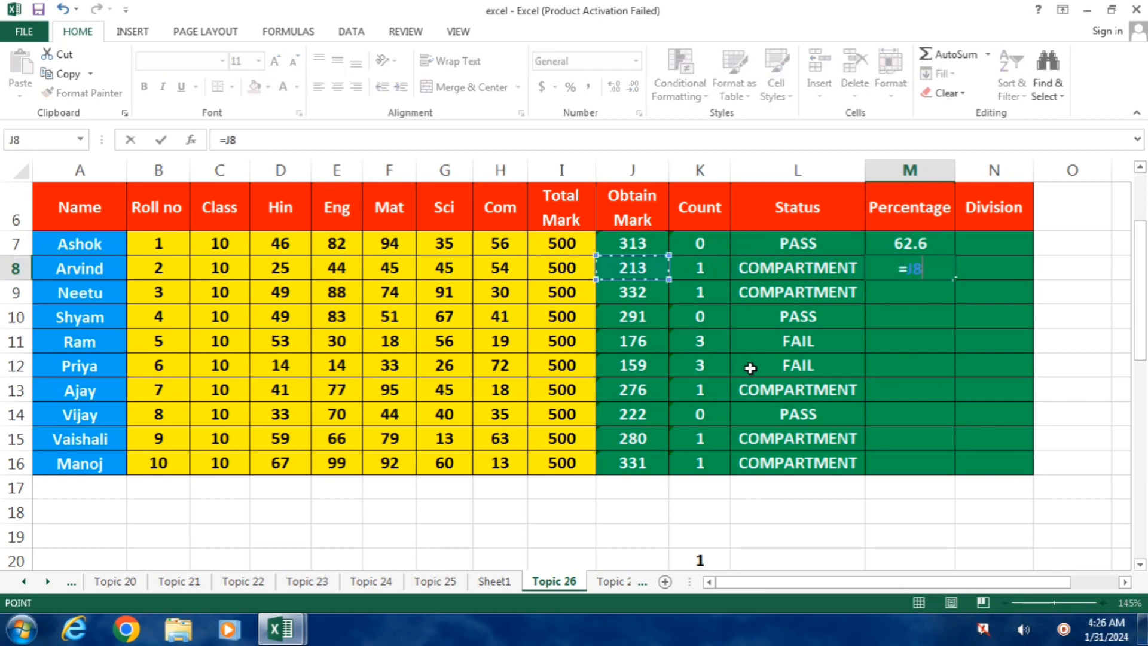
text(*100/)
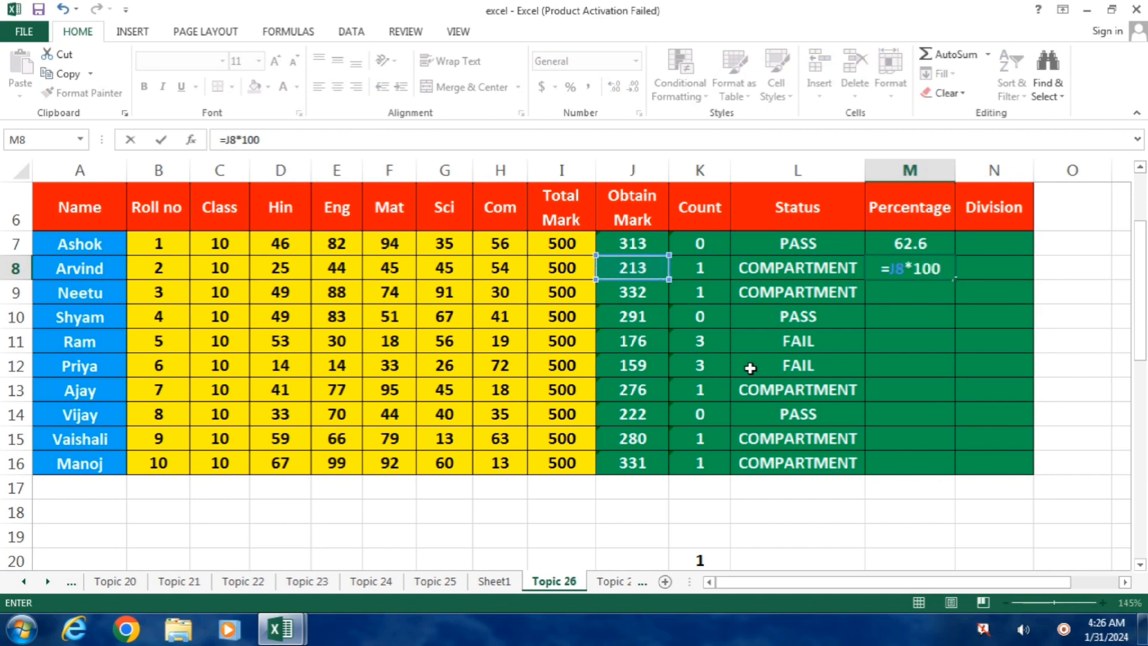
key(Left)
key(Left)
key(Left)
key(Left)
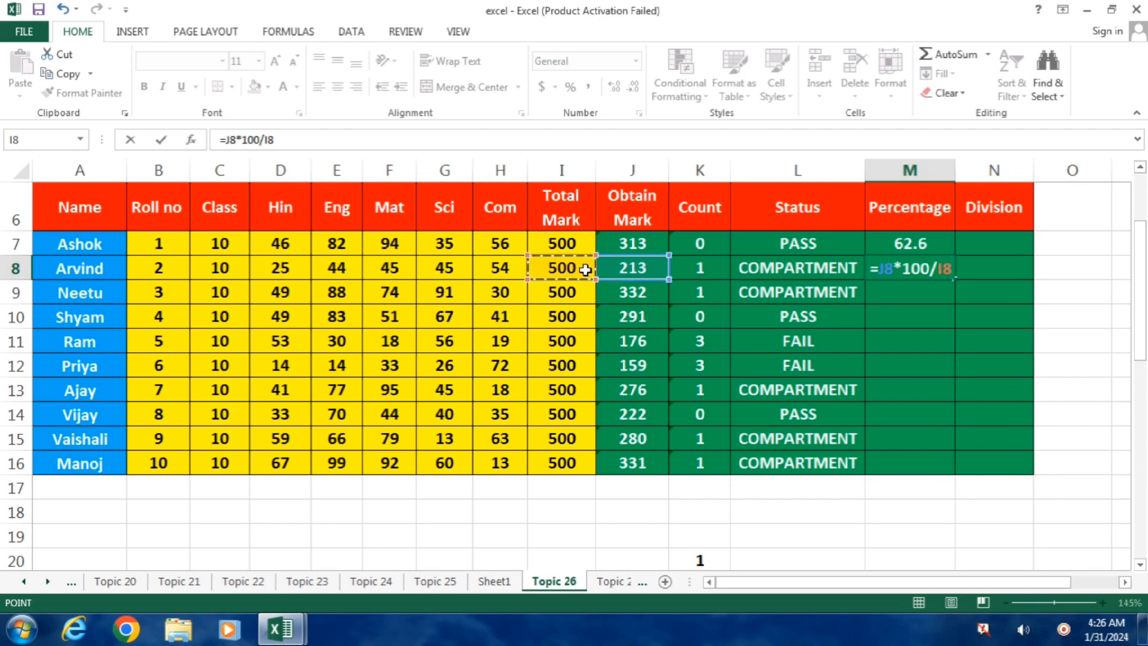
key(Return)
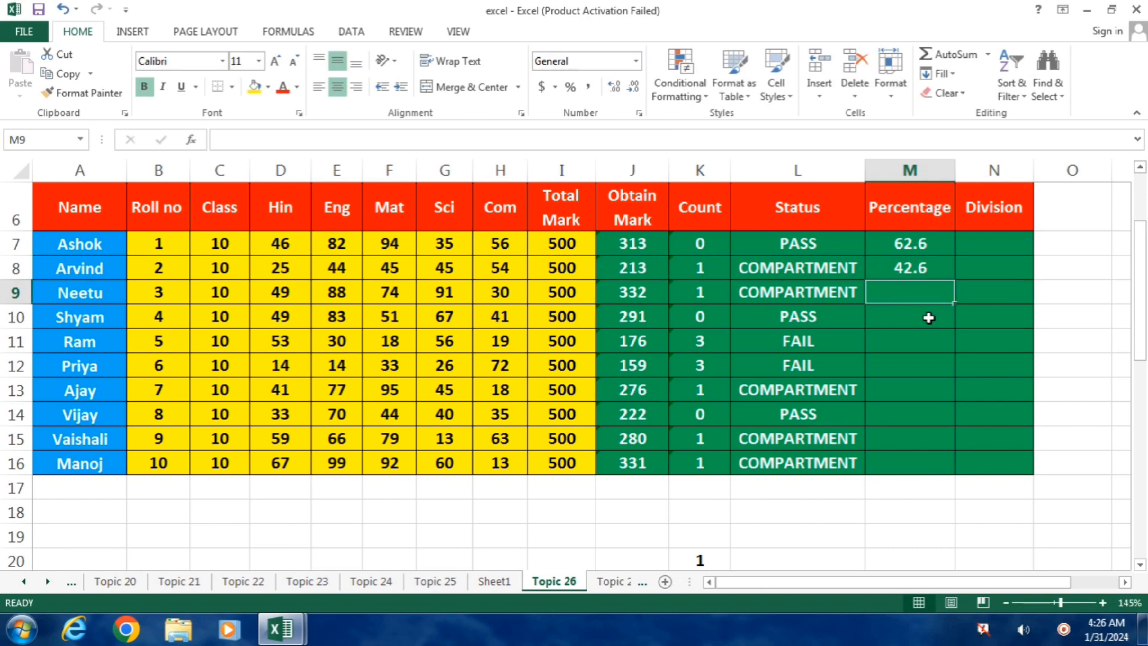
Try filling the percentage formula from M8 down to M16, and undo the fill.
click(909, 268)
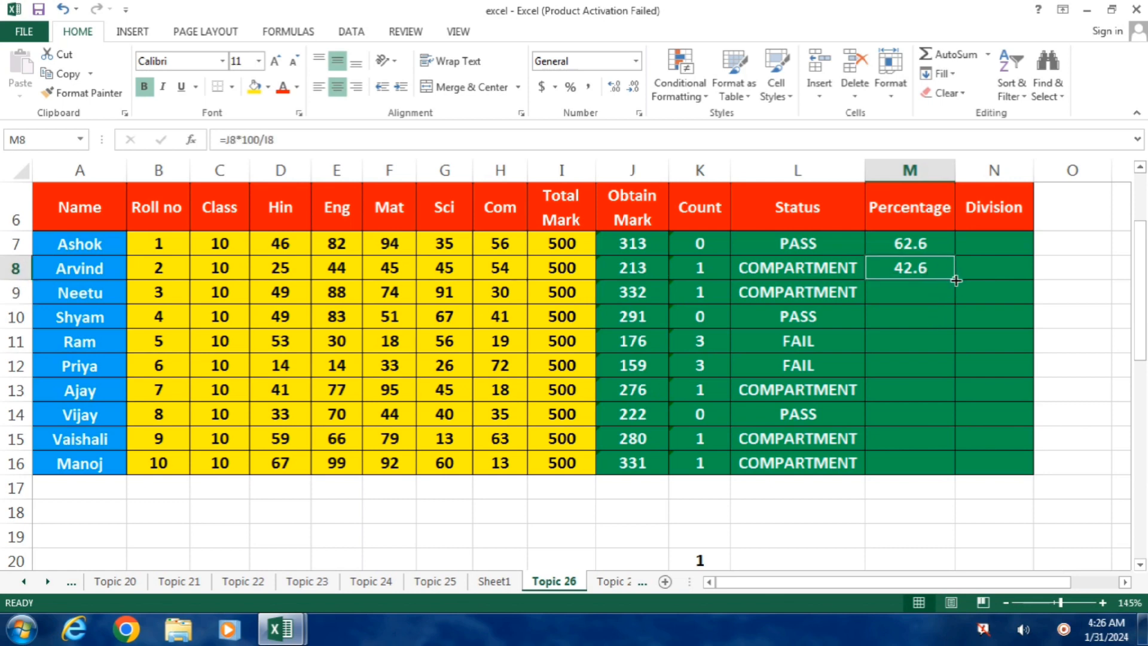
double_click(957, 280)
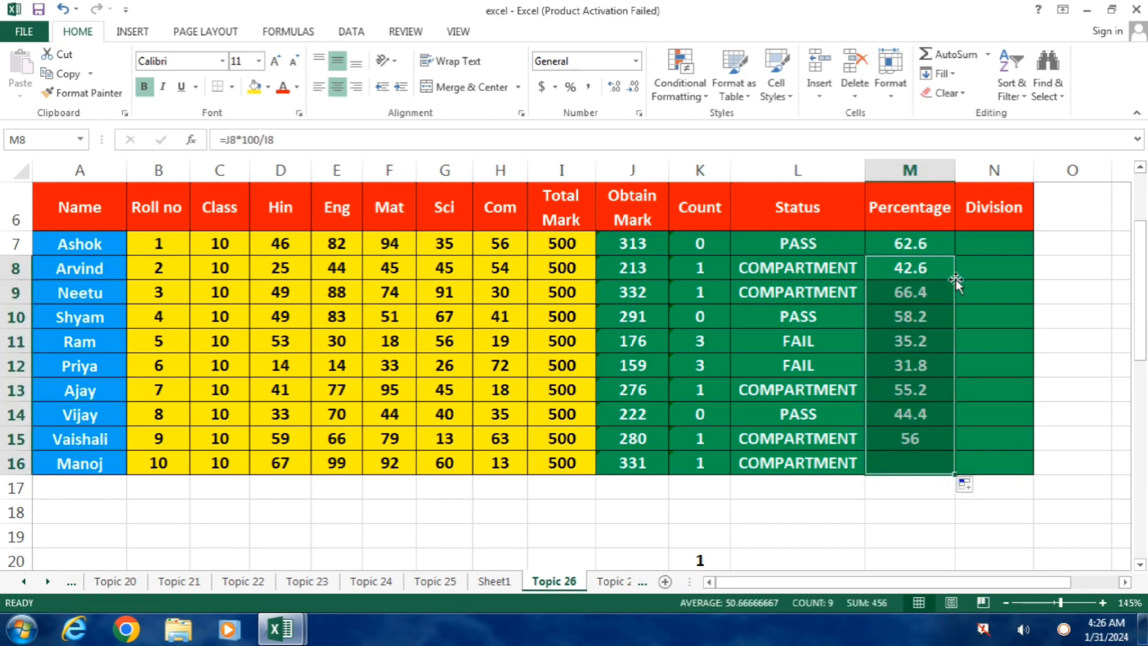
click(1023, 284)
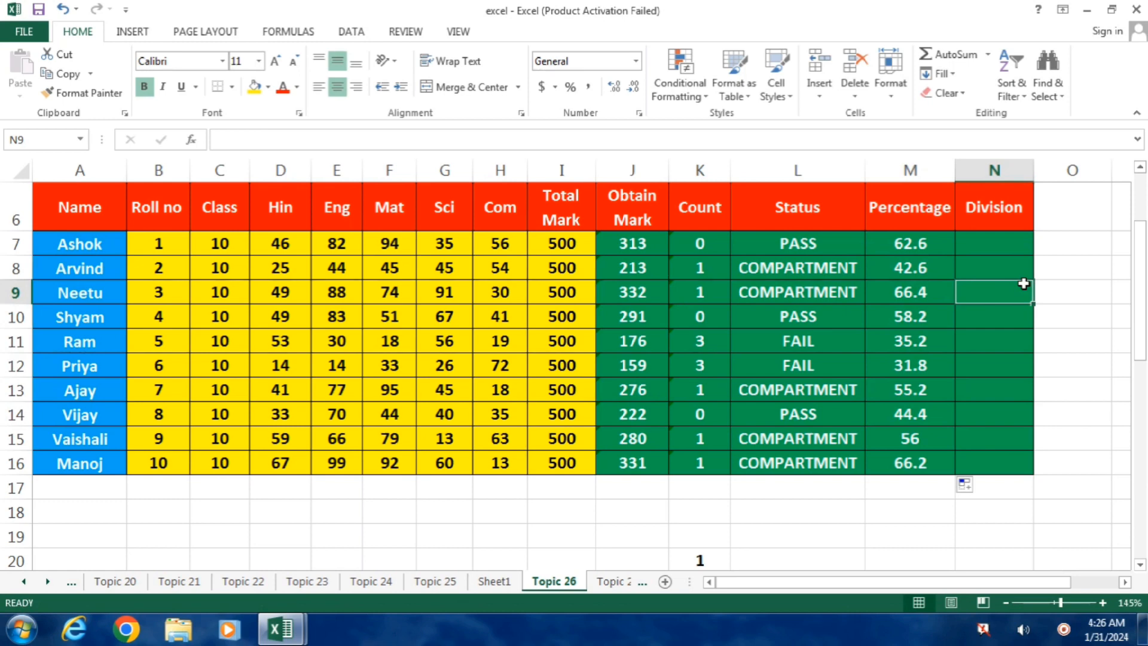
key(ctrl+z)
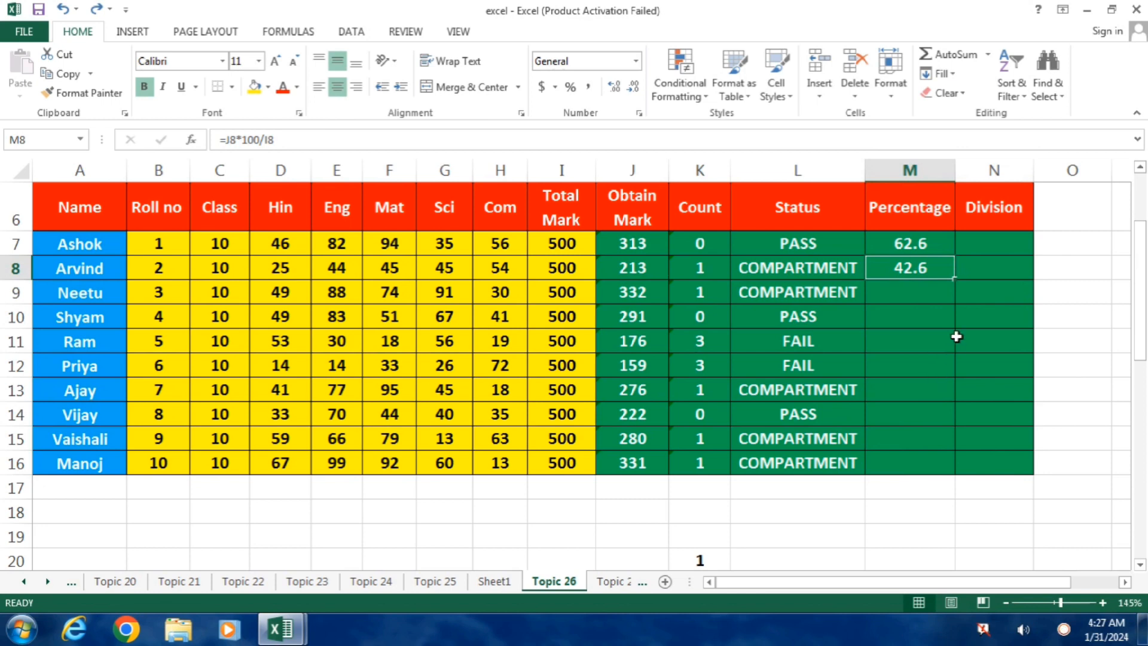
mouse_move(957, 281)
mouse_down()
mouse_move(944, 323)
mouse_move(940, 280)
mouse_up()
click(935, 309)
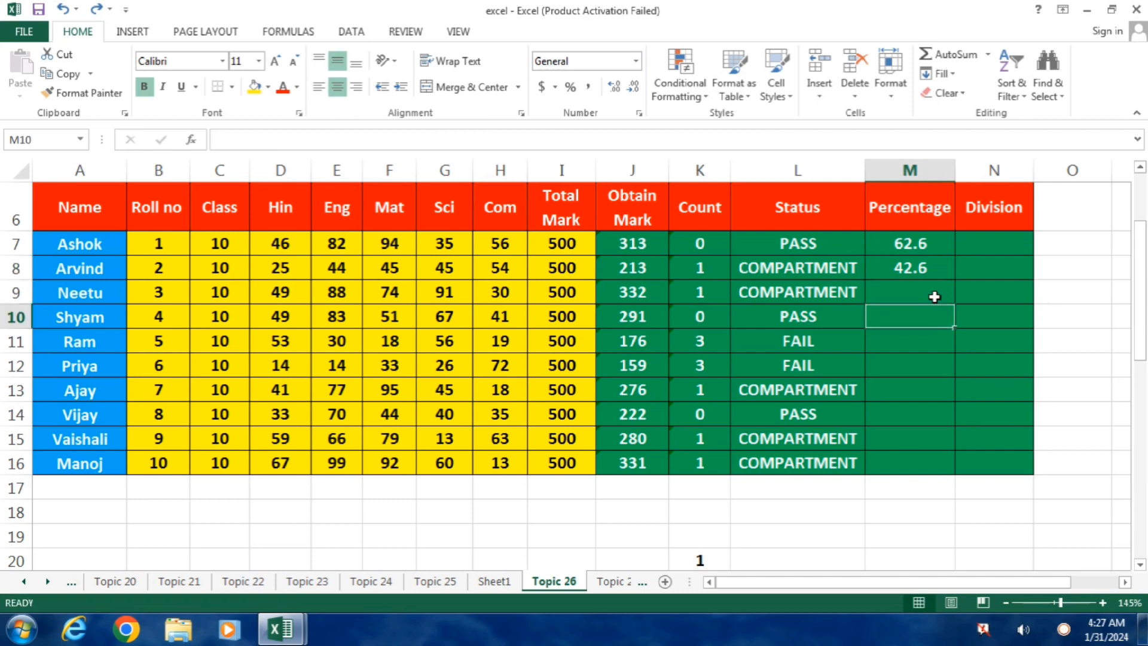
Fill the percentage formula from M8 down through M16 for the remaining students.
click(936, 273)
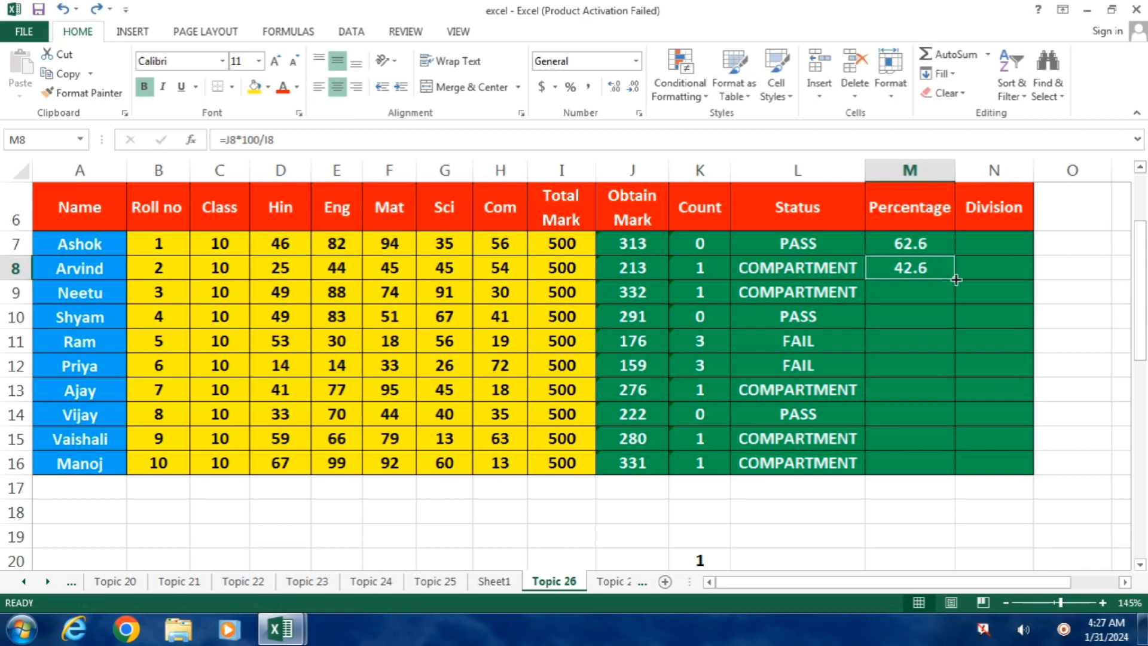
double_click(956, 280)
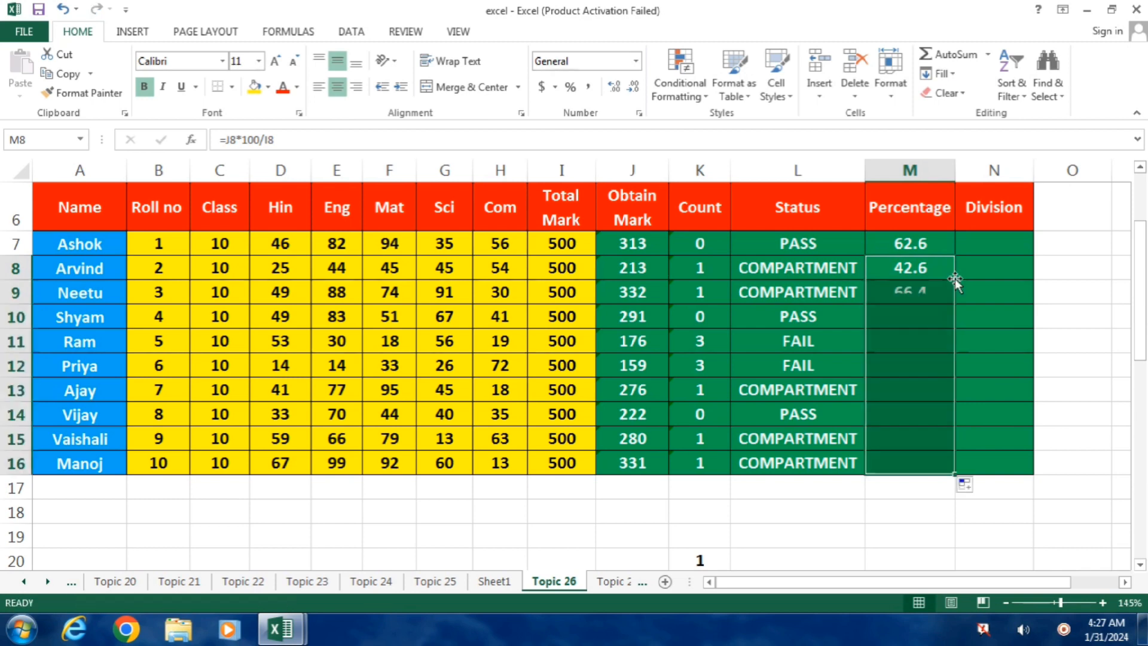
click(1026, 364)
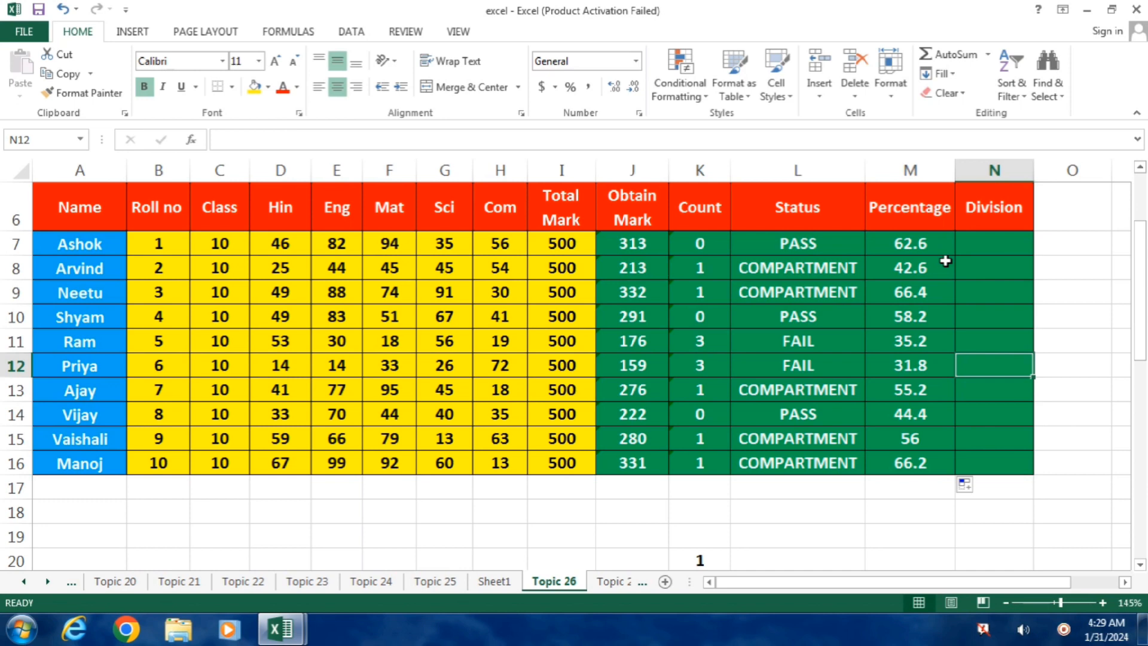
Enter FIRST in N7 and THIRD in N8 as plain-text divisions for the first two students.
click(990, 238)
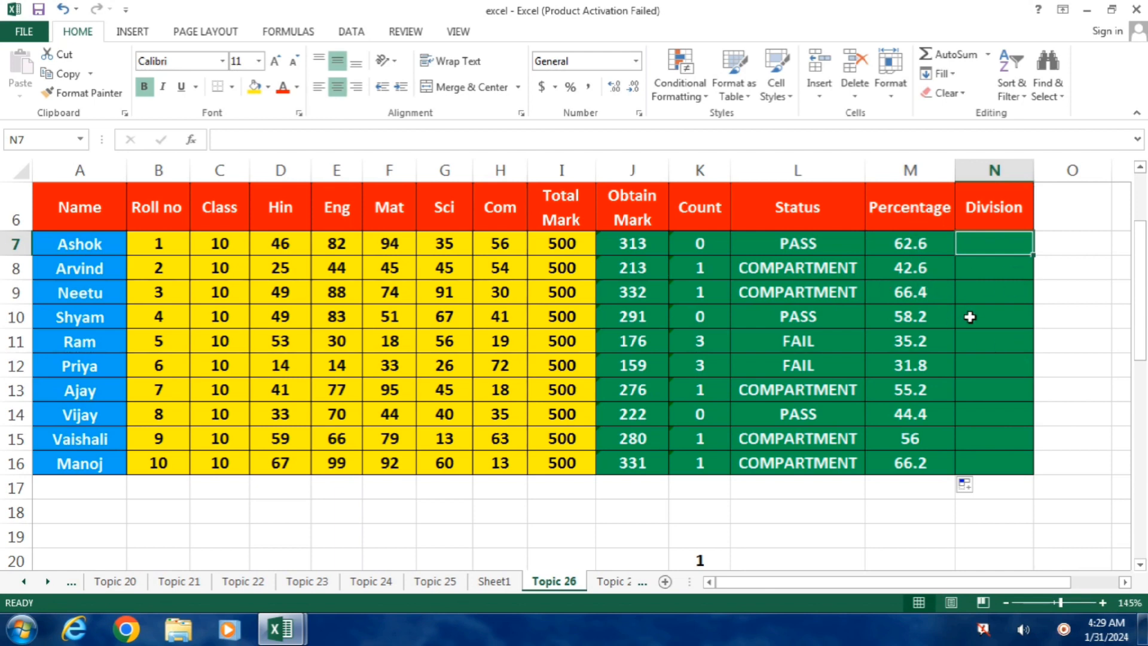
text(FIRST)
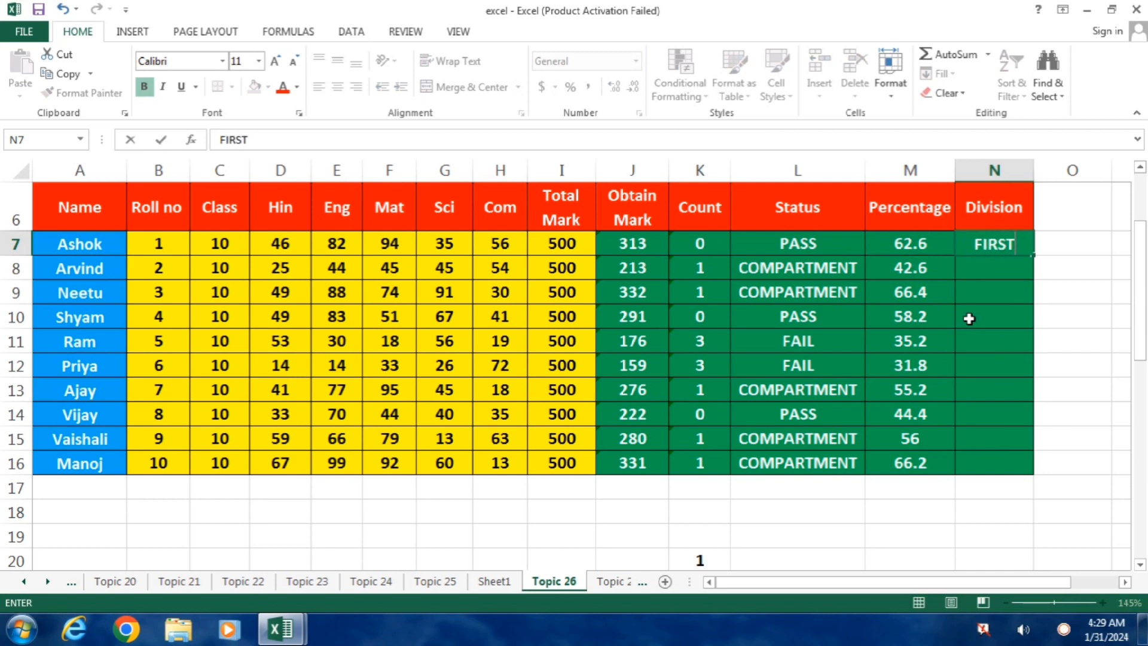
key(Return)
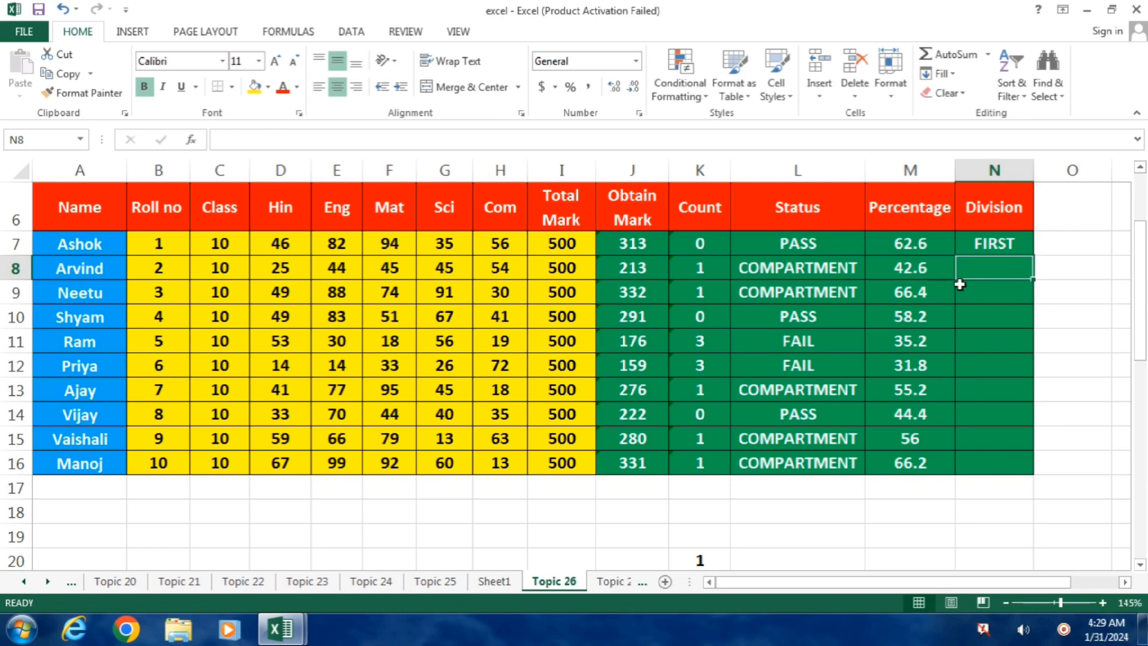
text(THIRD)
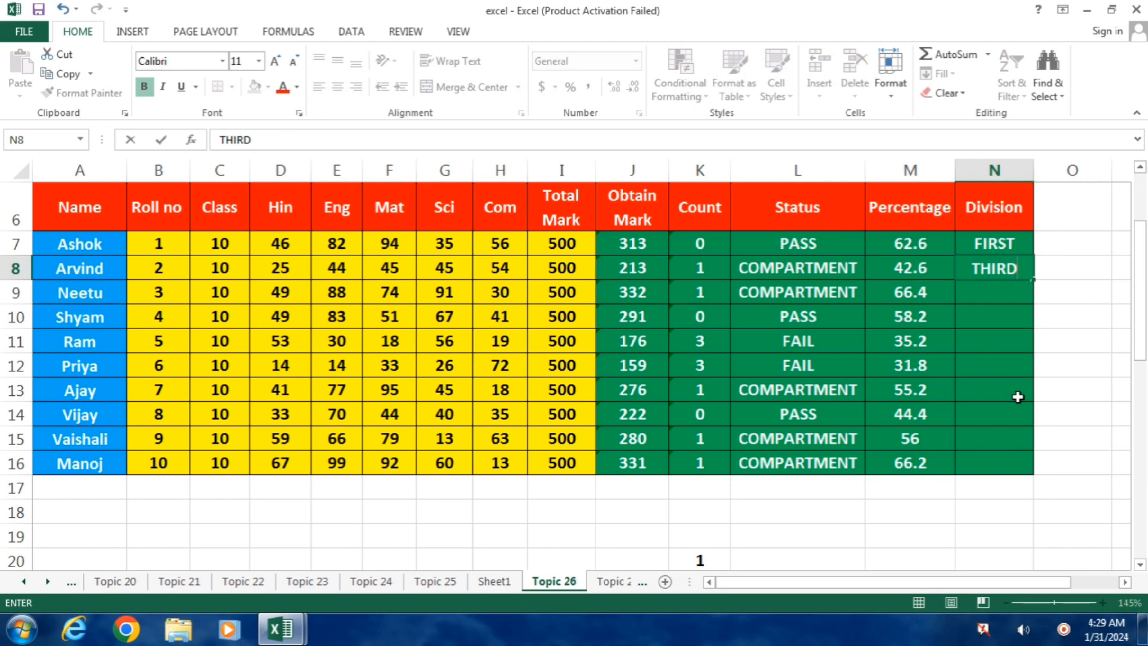
key(Return)
Clear the plain-text entries from the Division cells N7:N9.
key(shift+Up)
key(shift+Up)
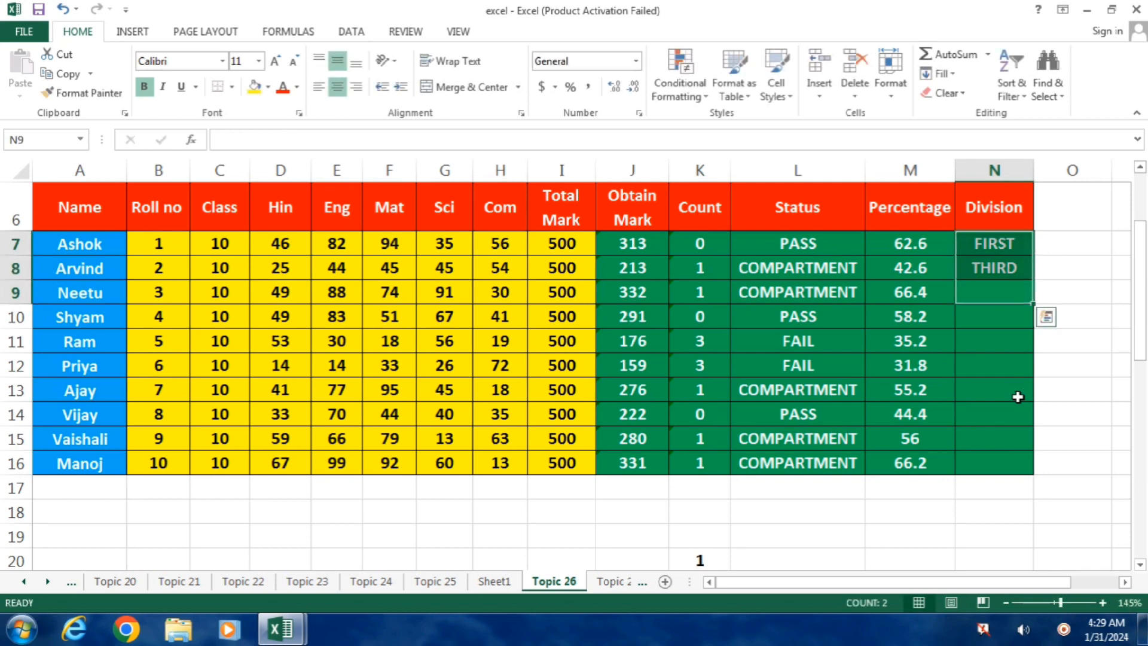
key(Delete)
Begin the first student's Division formula in N7 with =IF(M7>=60,"FIRST", as its first condition.
key(Up)
key(Up)
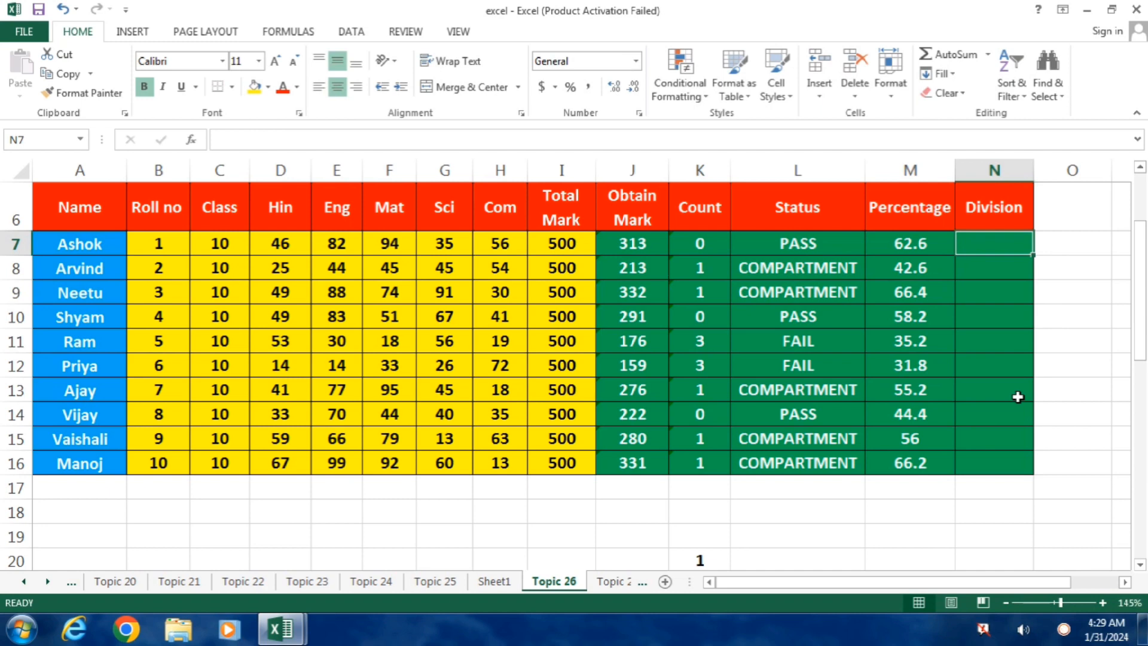
text(=)
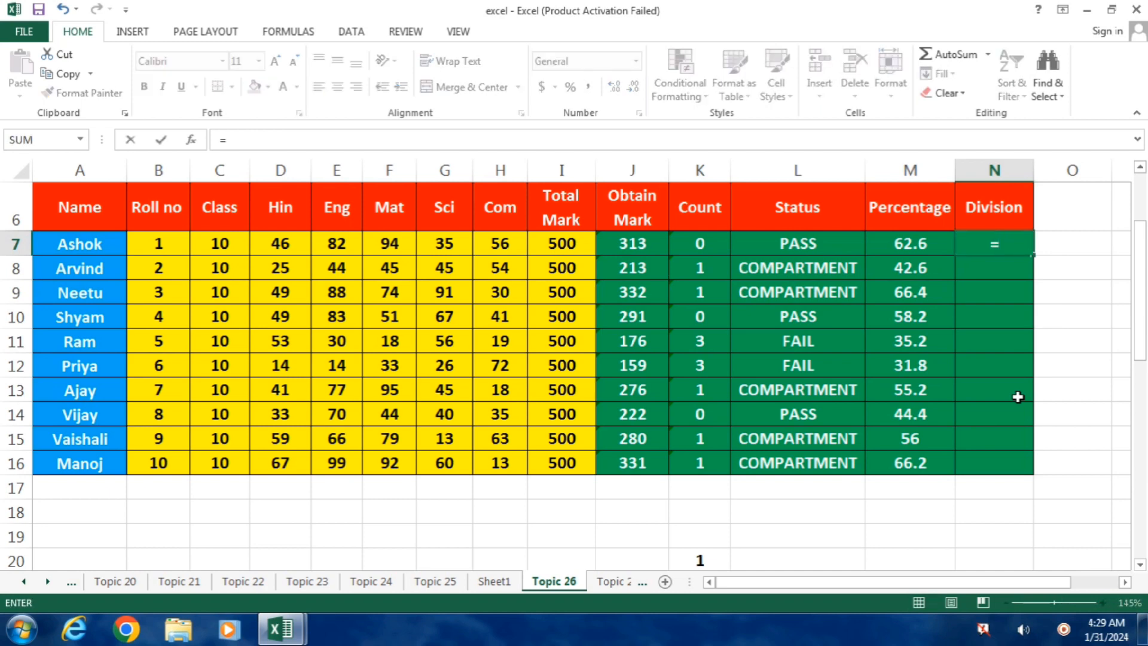
text(if)
key(Tab)
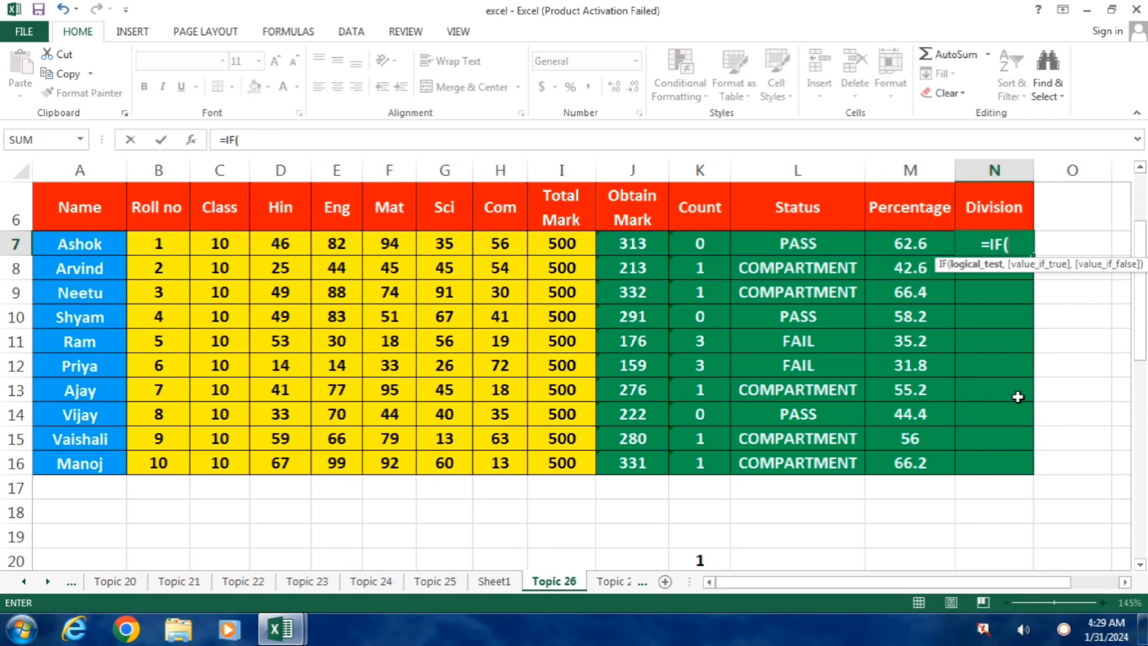
key(Left)
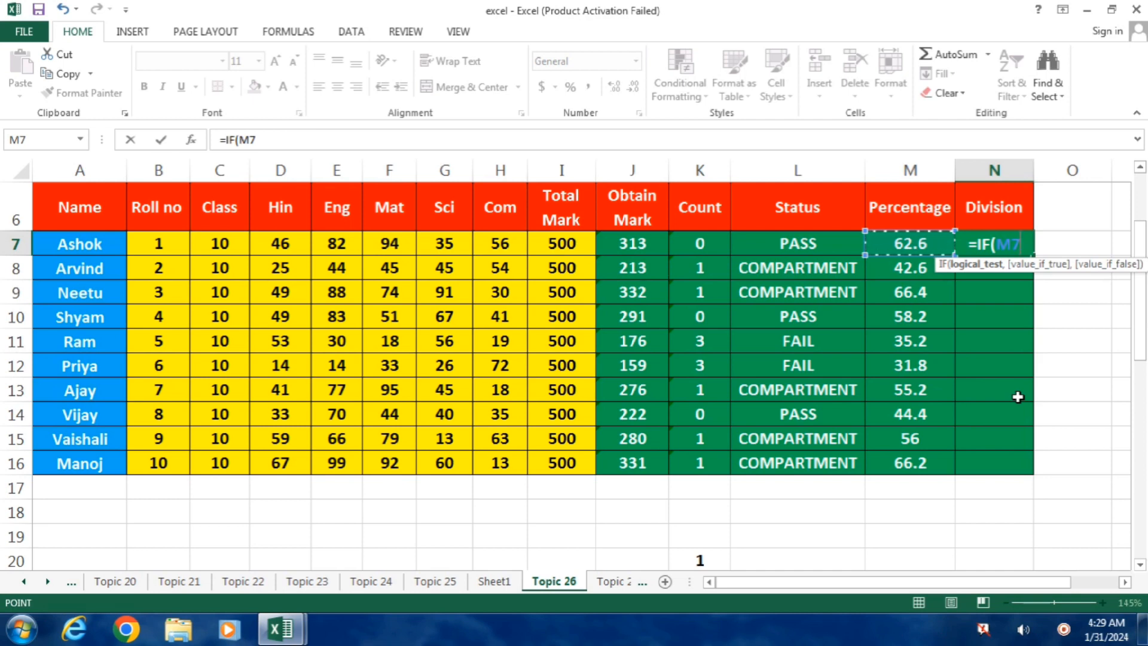
text(>)
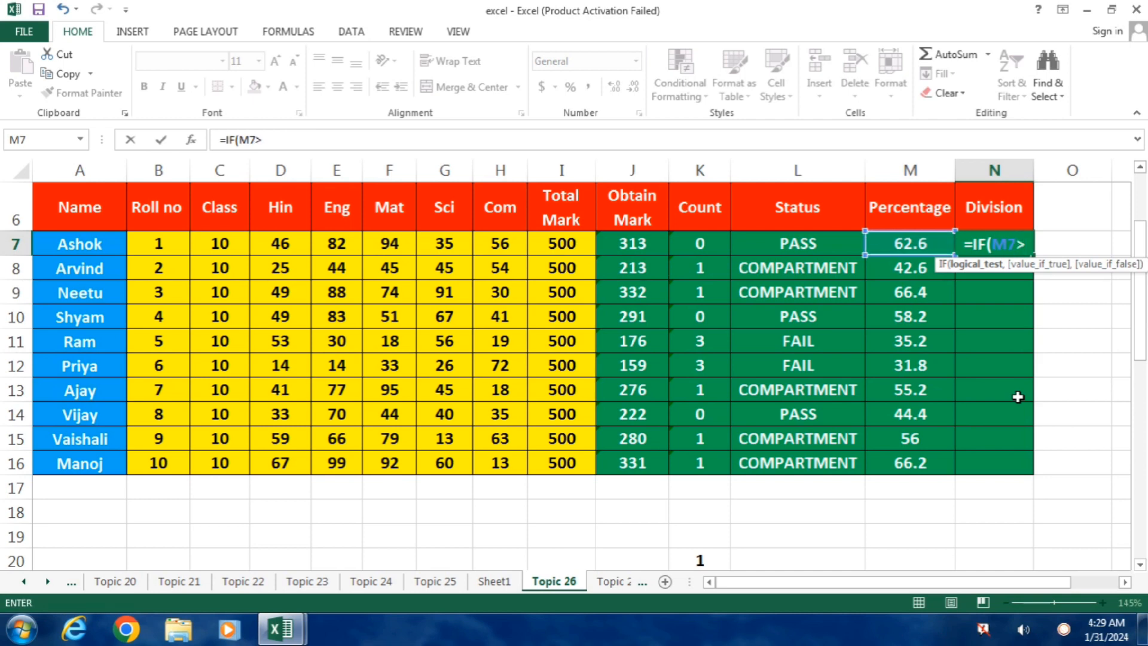
text(=60)
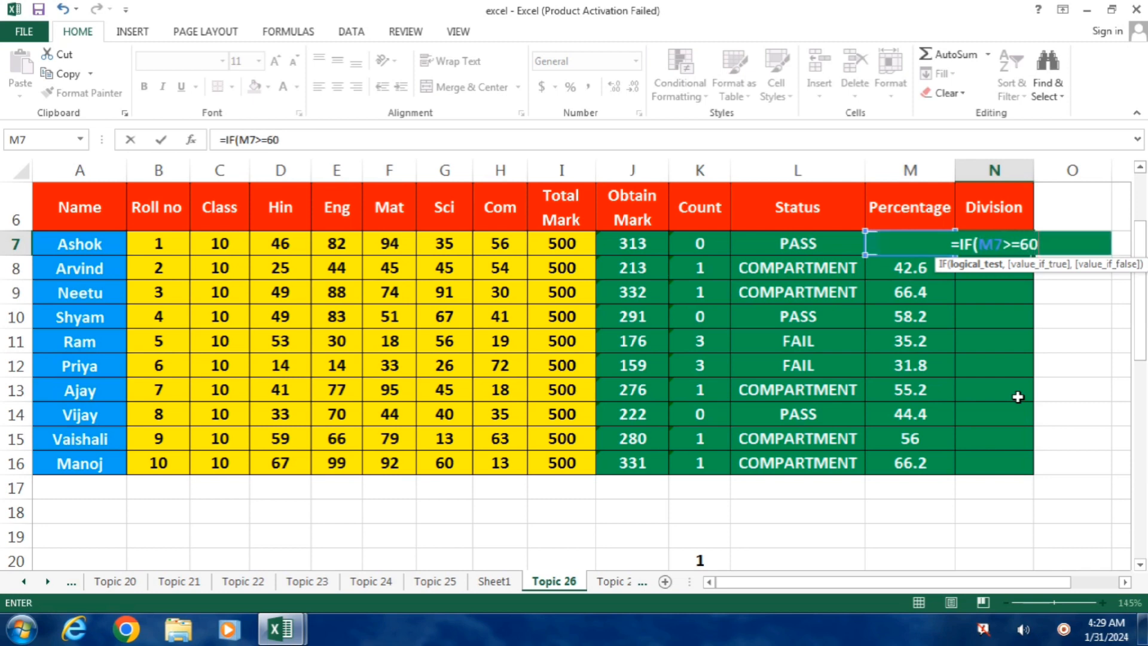
text(,")
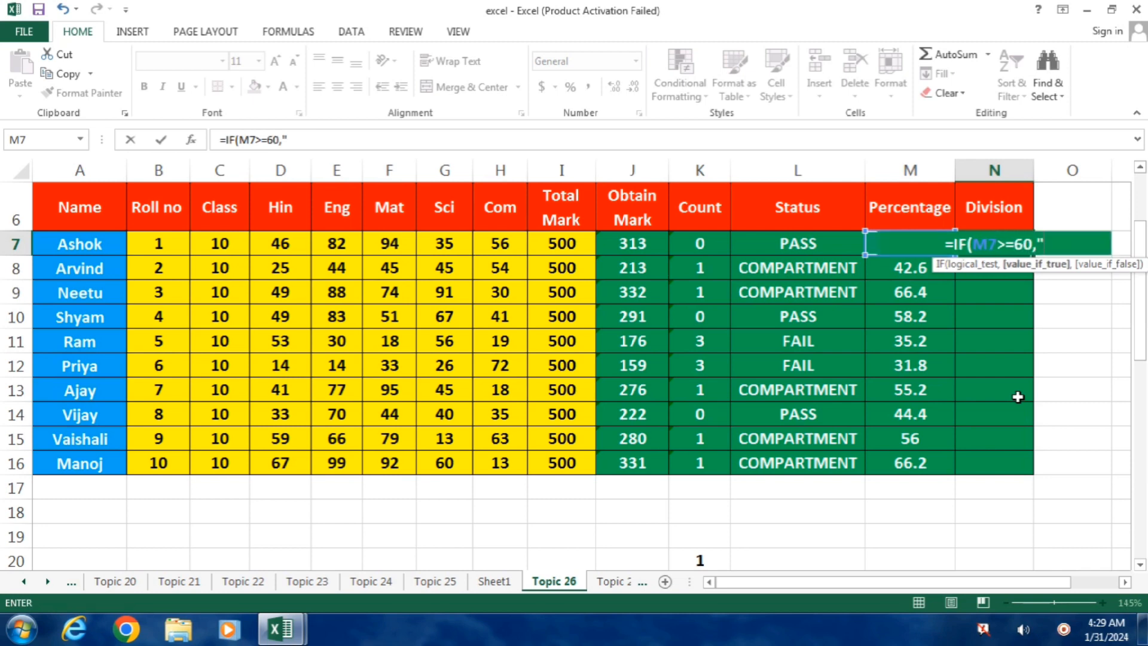
text(FIRST)
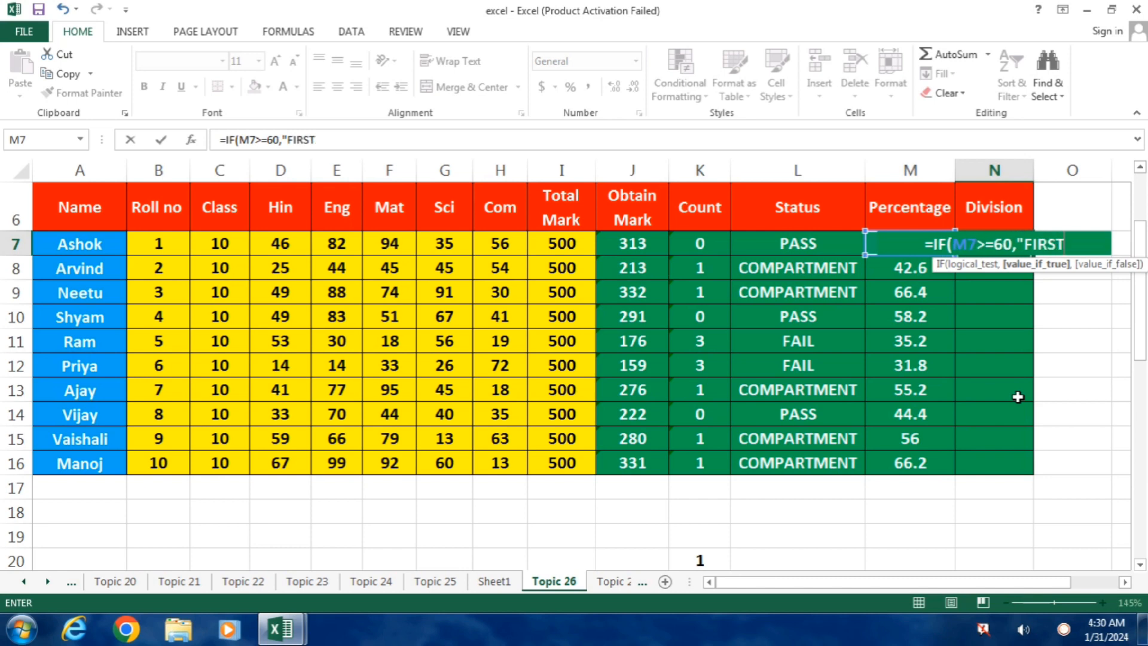
text(")
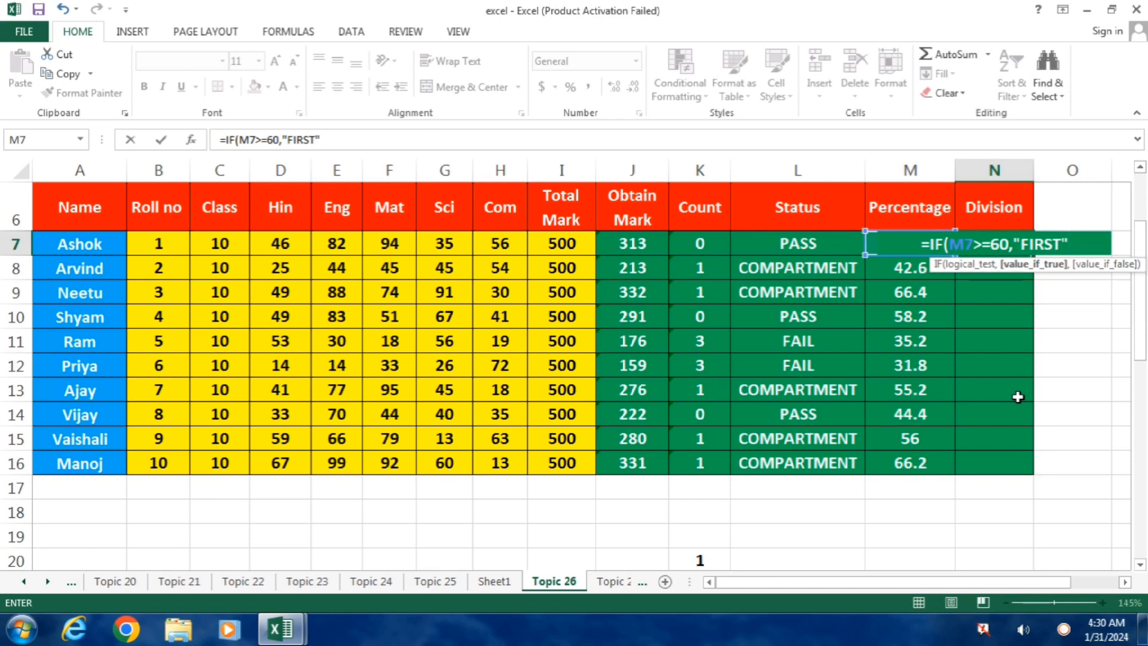
text(,)
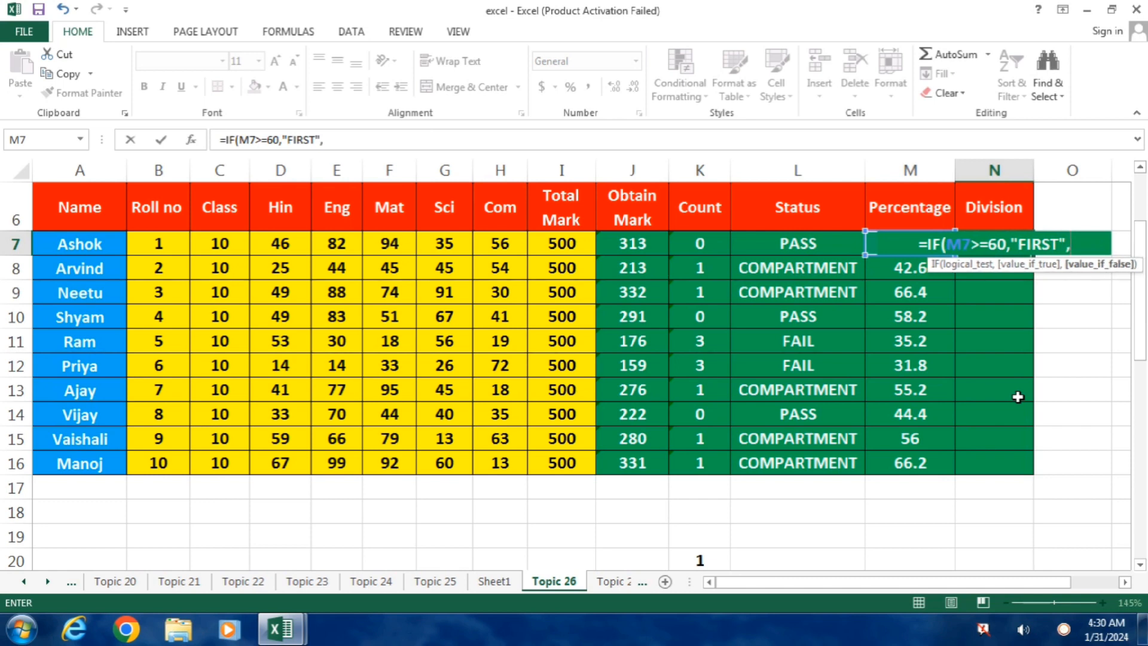
text(IF)
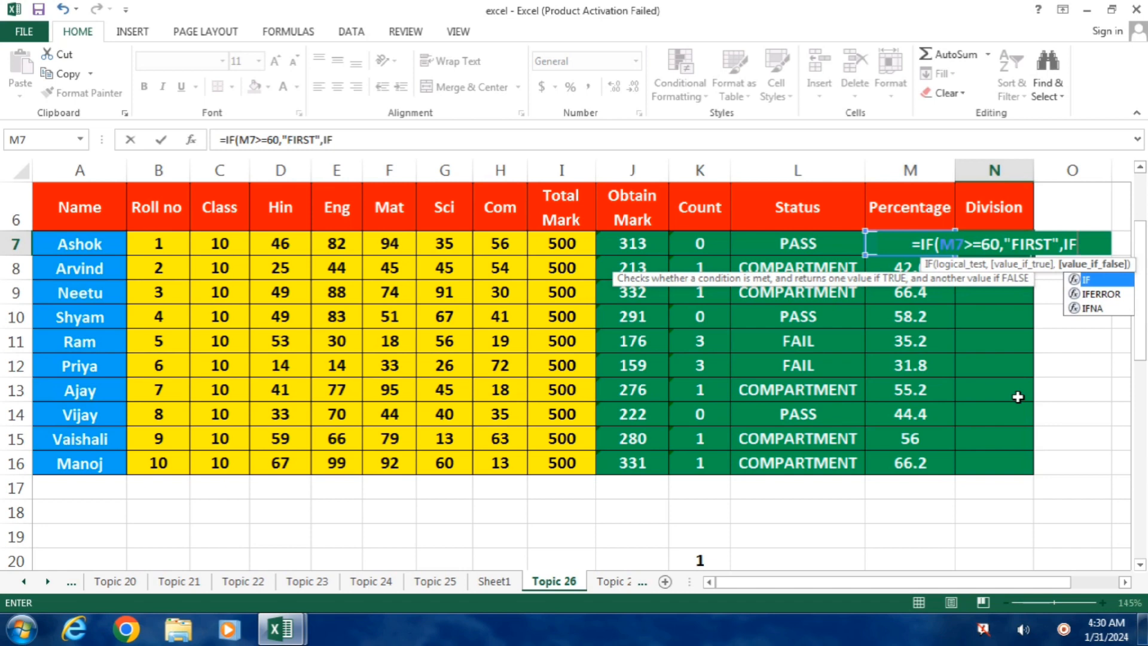
text(()
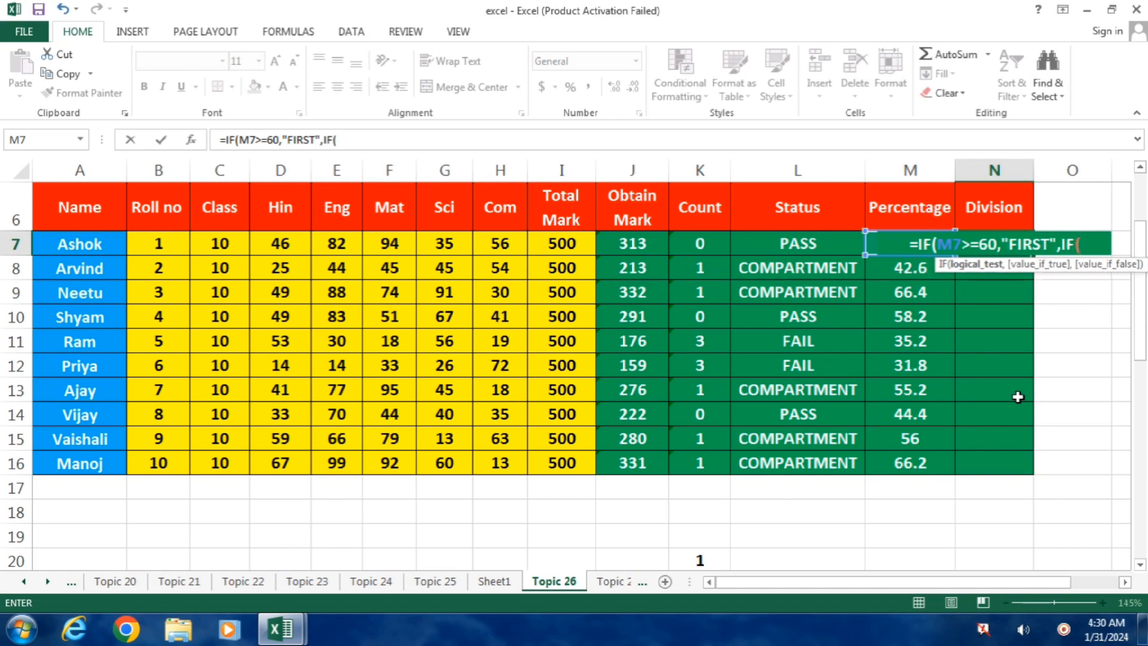
Extend the N7 Division formula with a nested IF(M7>=50,"SECOND", as its second condition.
key(Left)
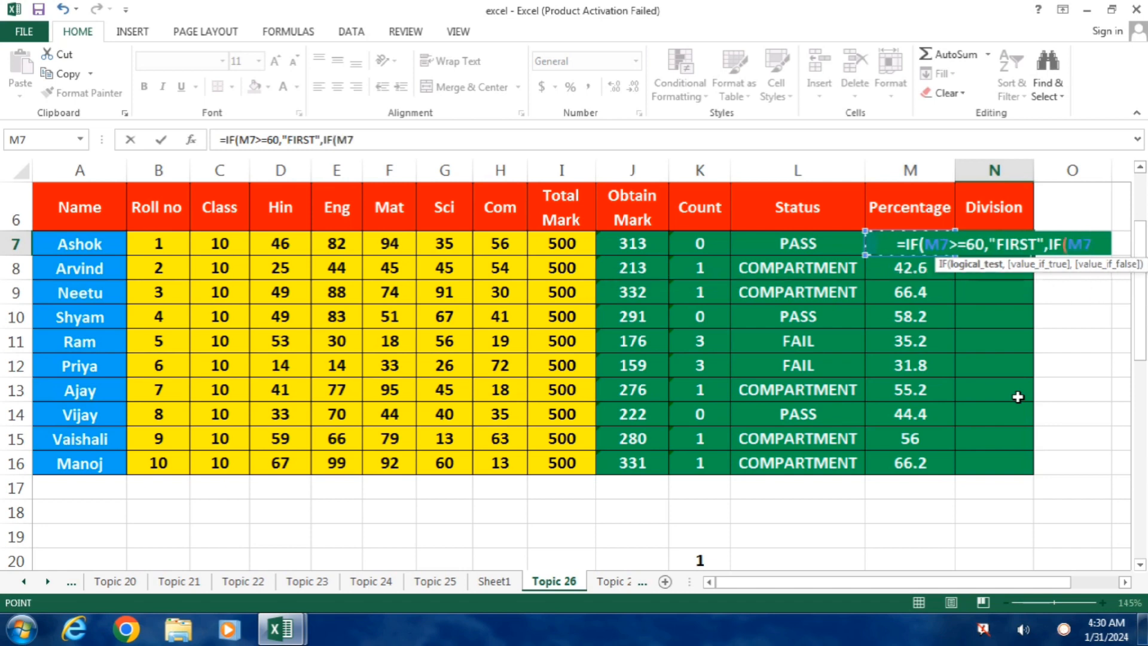
text(>=)
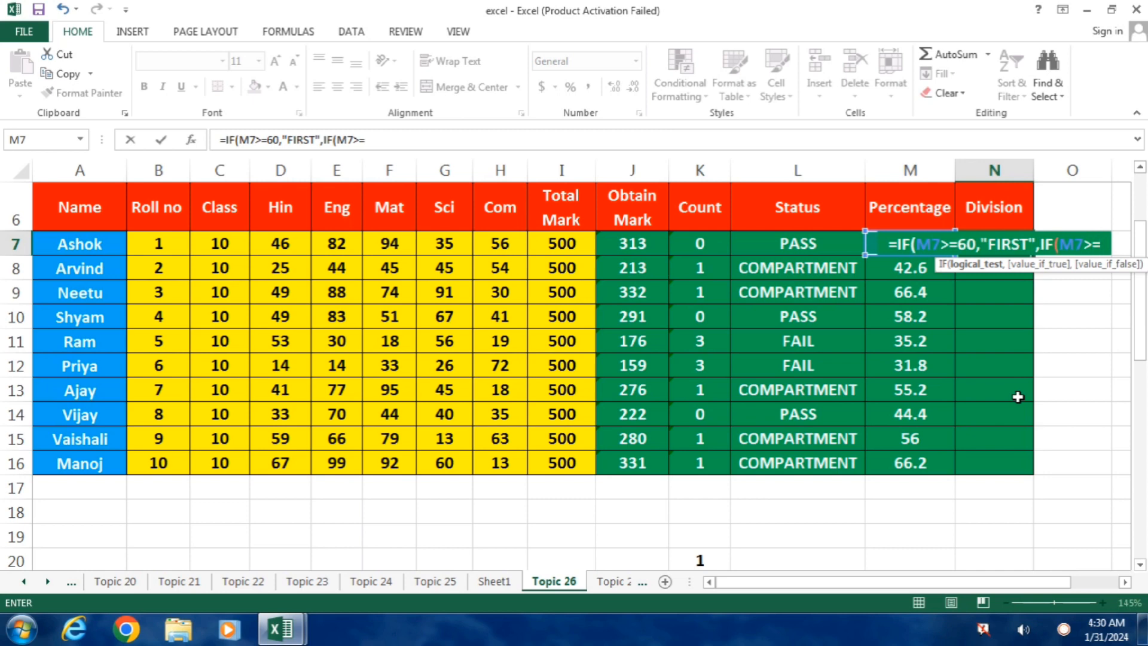
text(50)
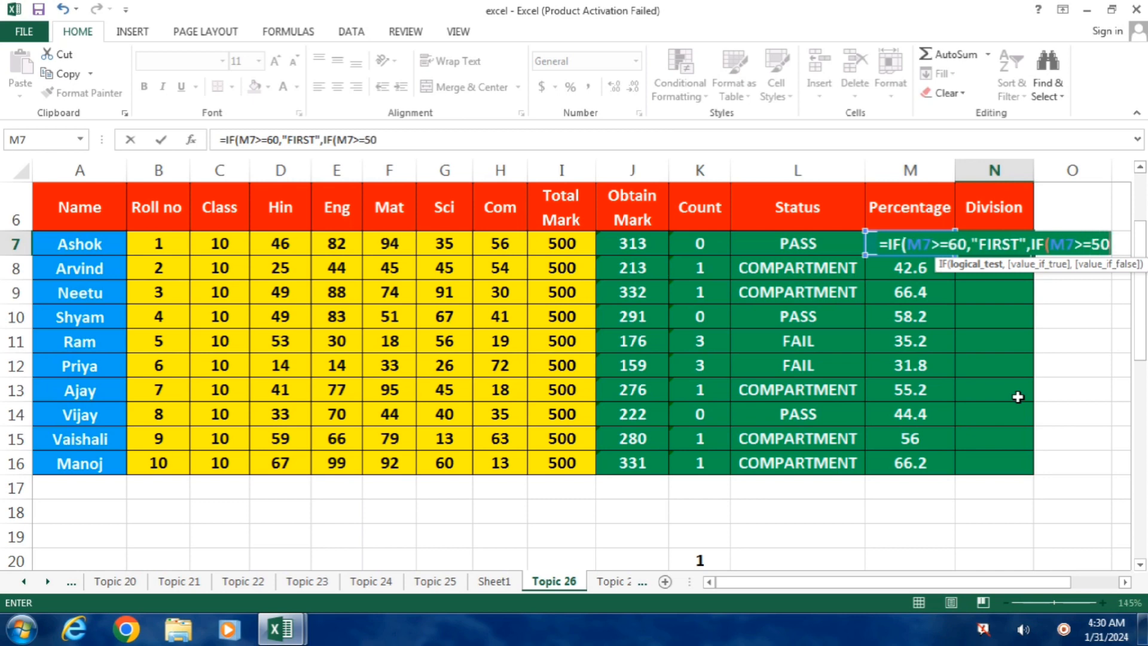
text(,")
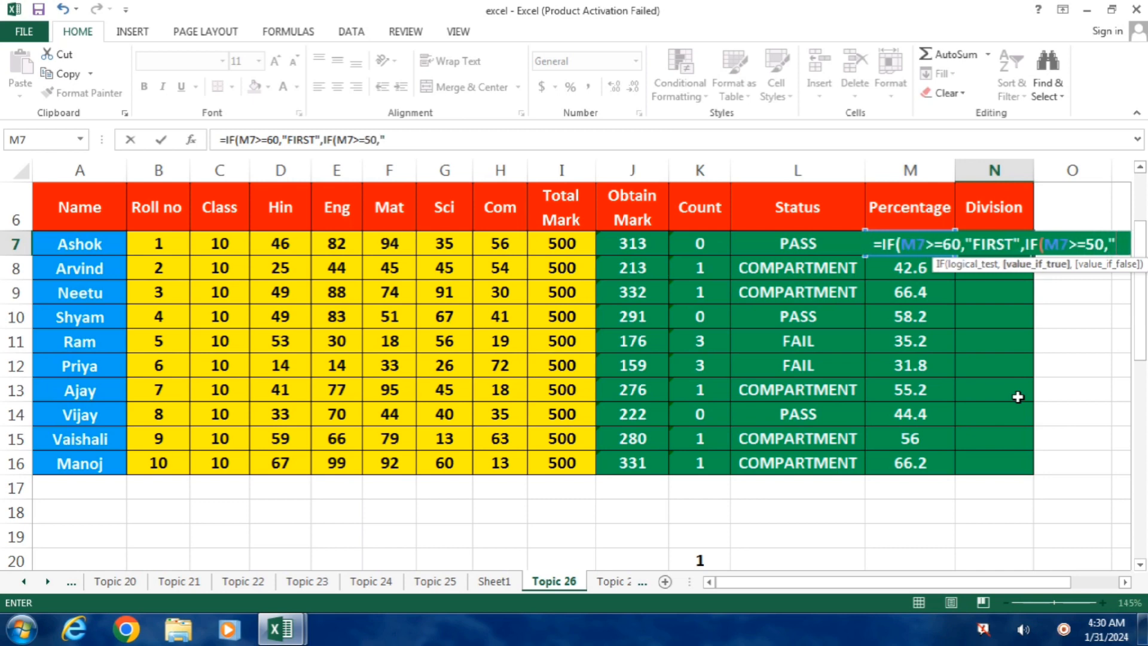
text(SECOND)
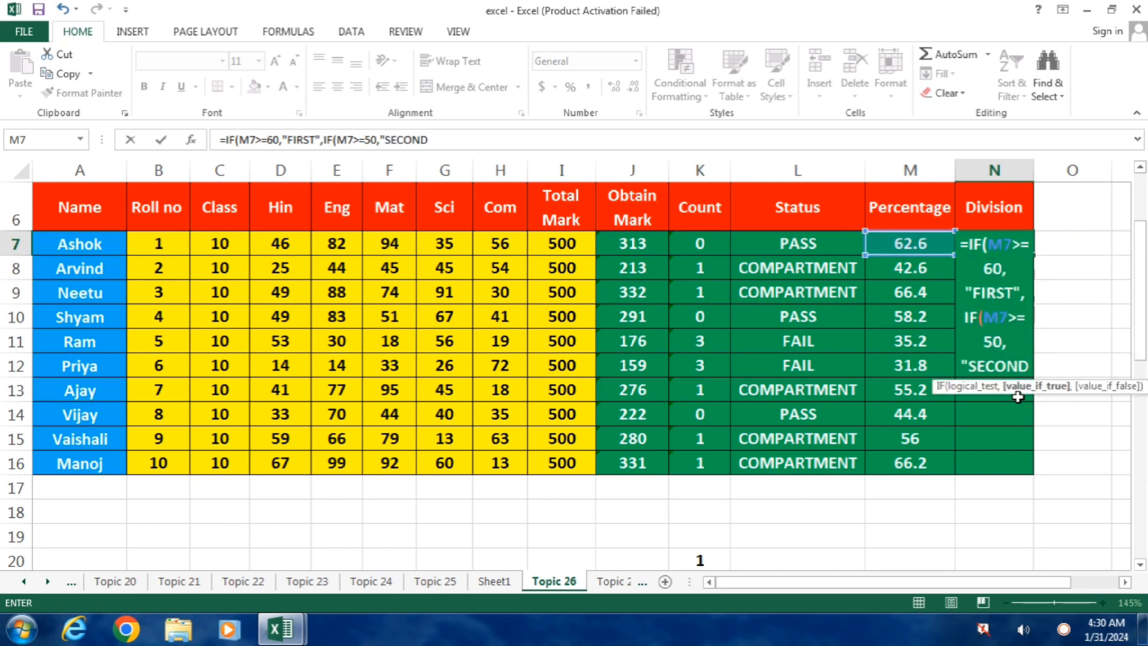
text(")
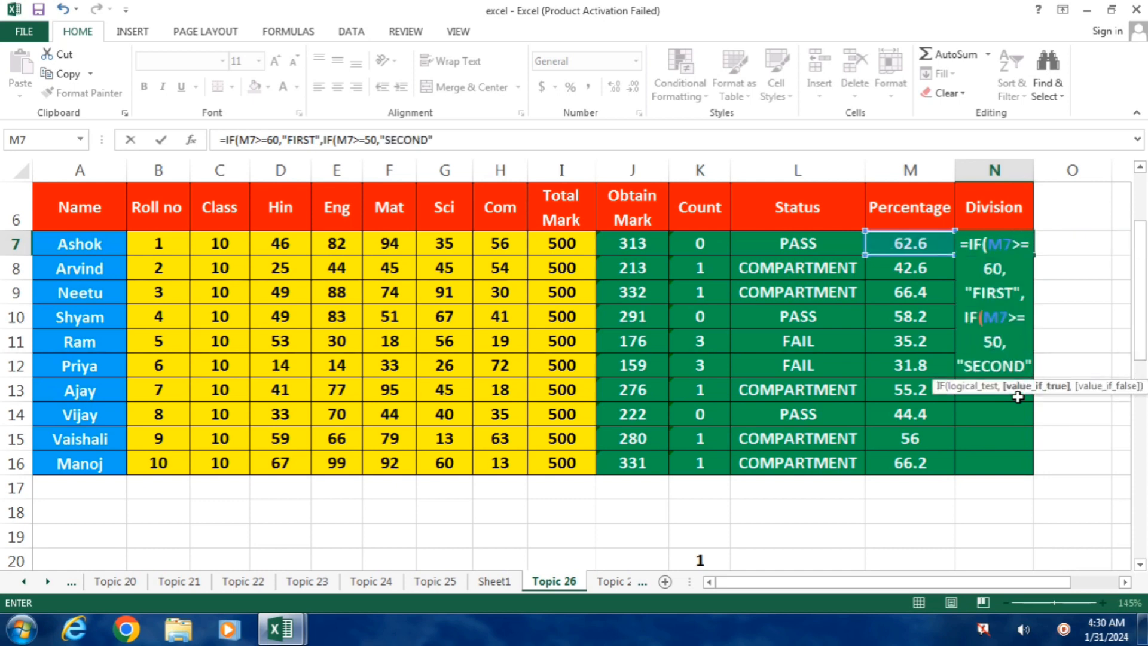
text(,)
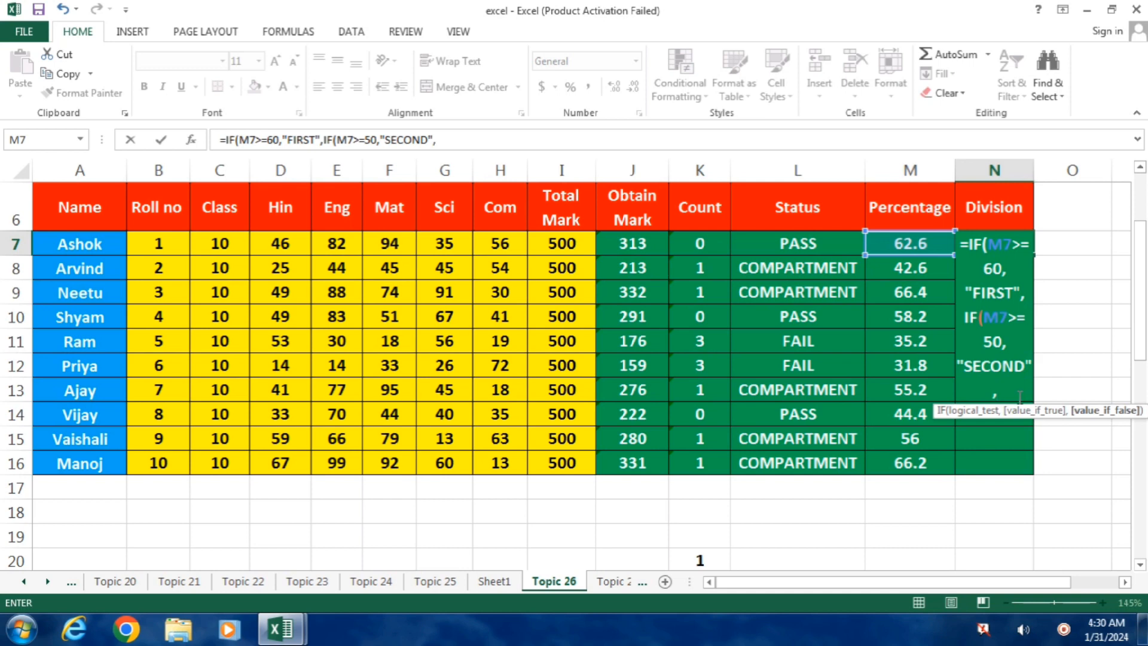
text(IF)
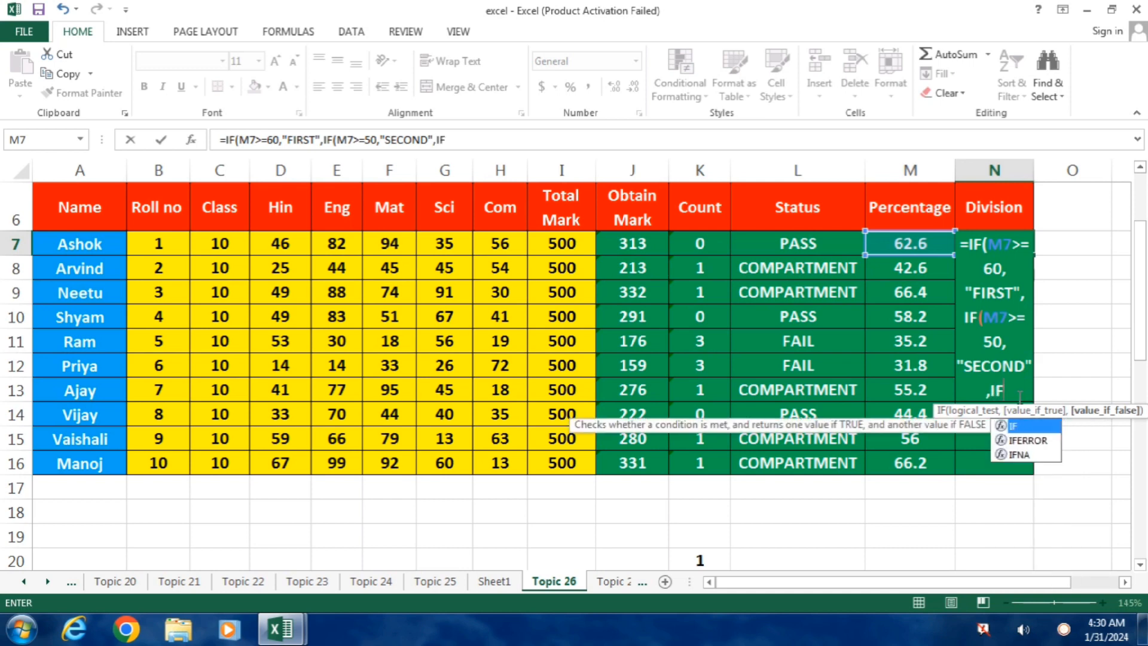
text(()
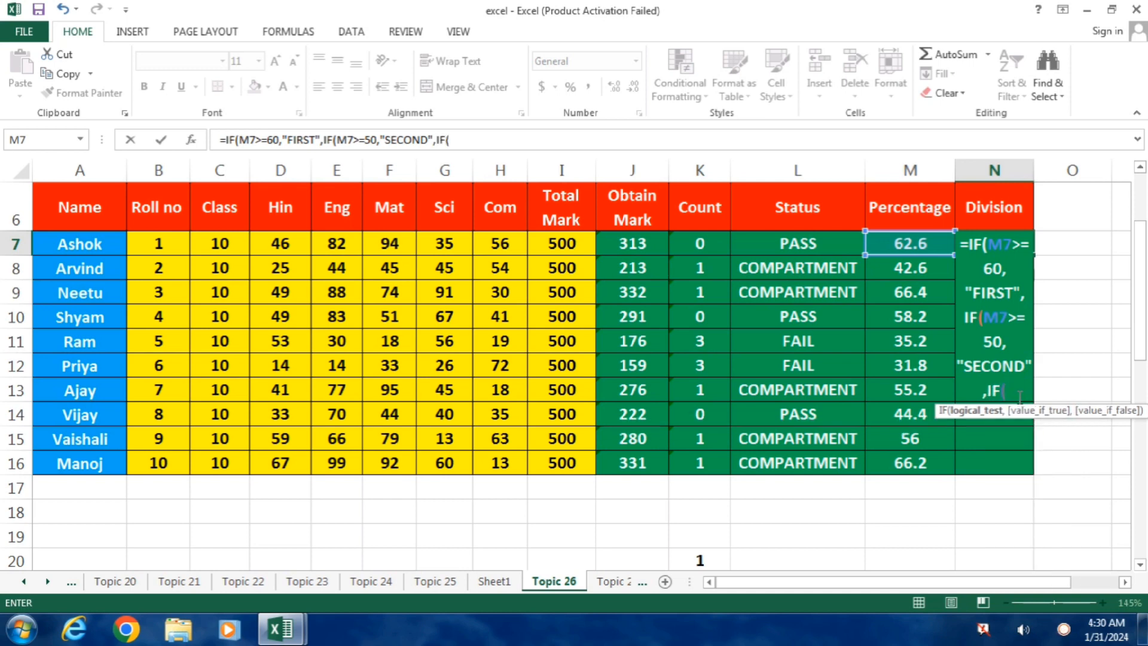
Extend the N7 Division formula with a third nested condition, IF(M7>=33,"THIRD",.
key(Left)
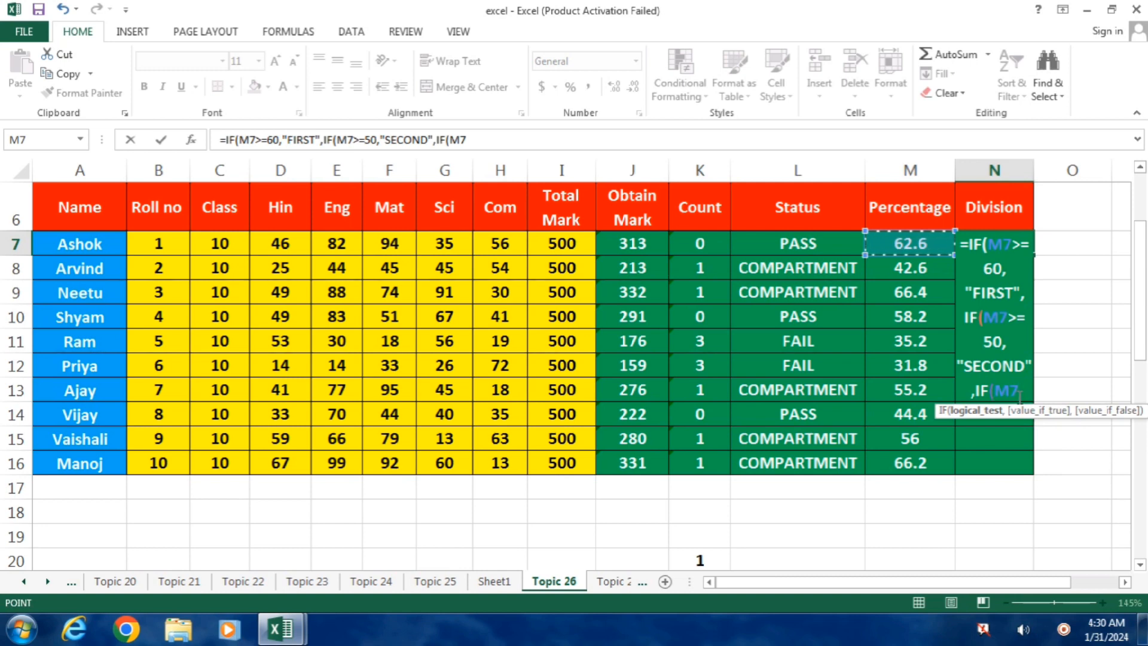
text(>=)
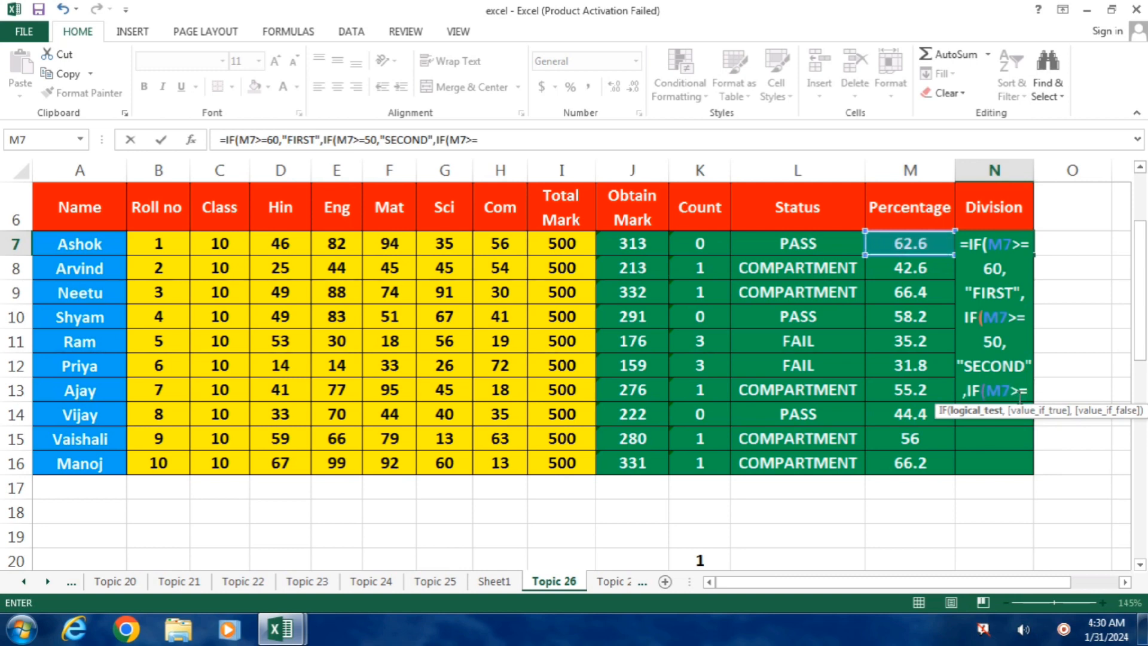
text(33)
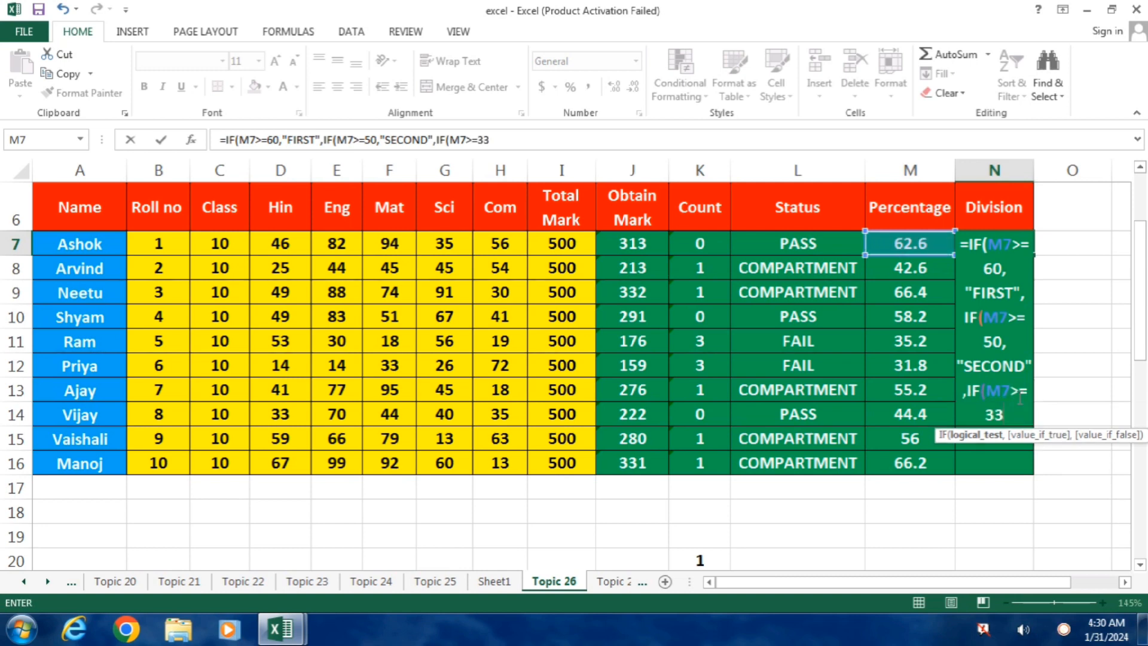
text(,")
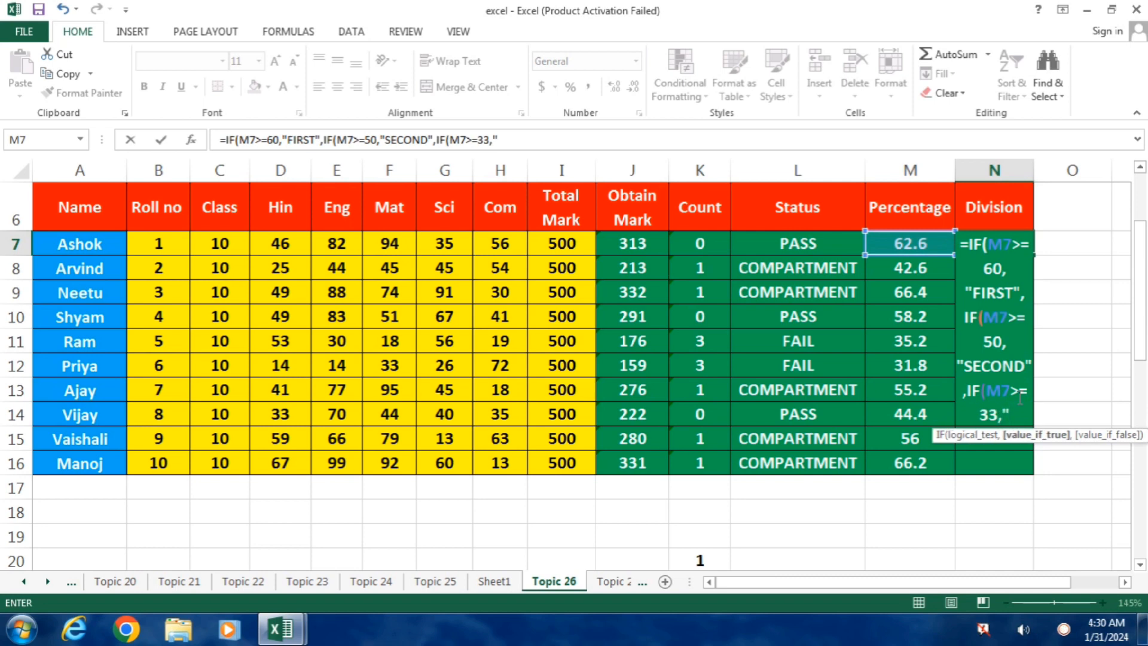
text(THIRD")
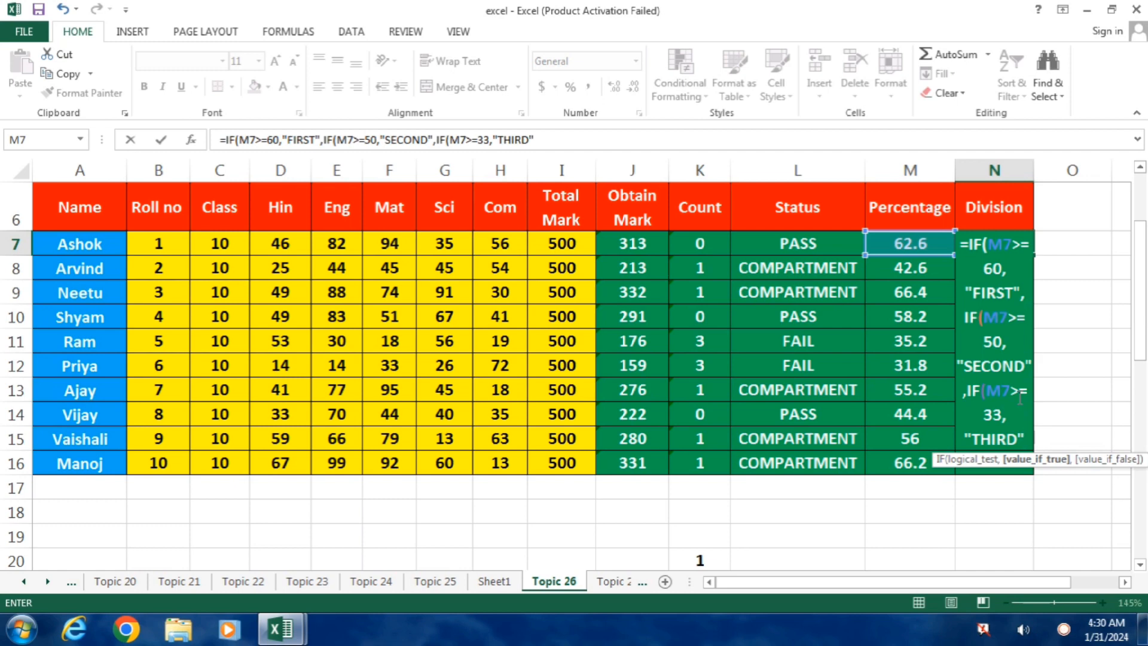
text(,)
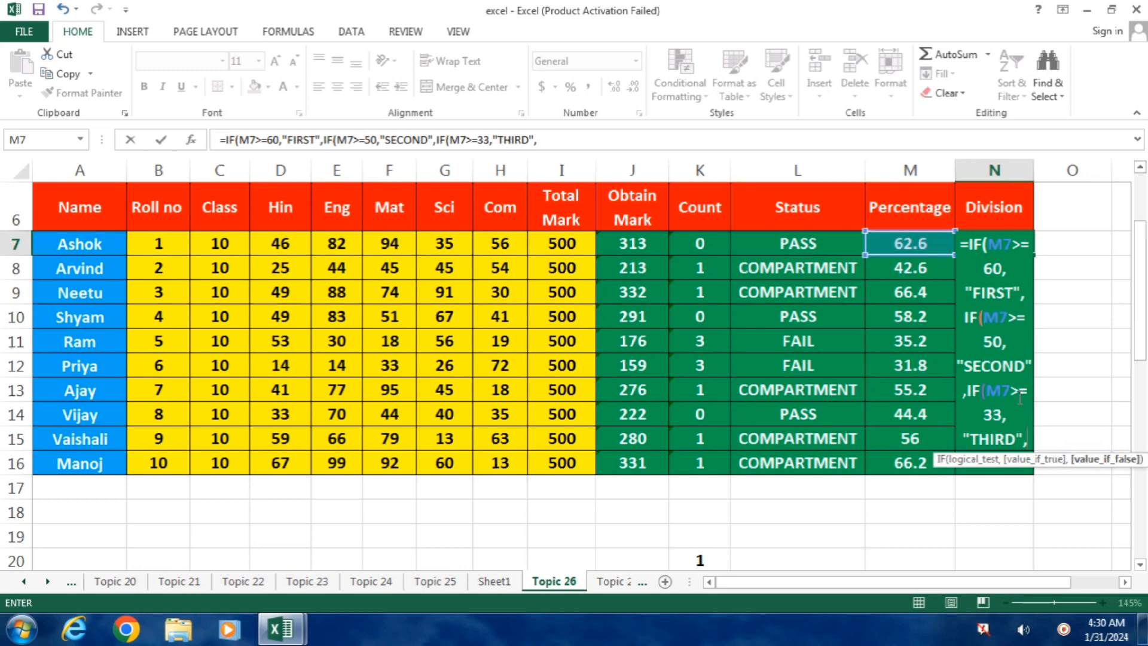
text("FAIL)
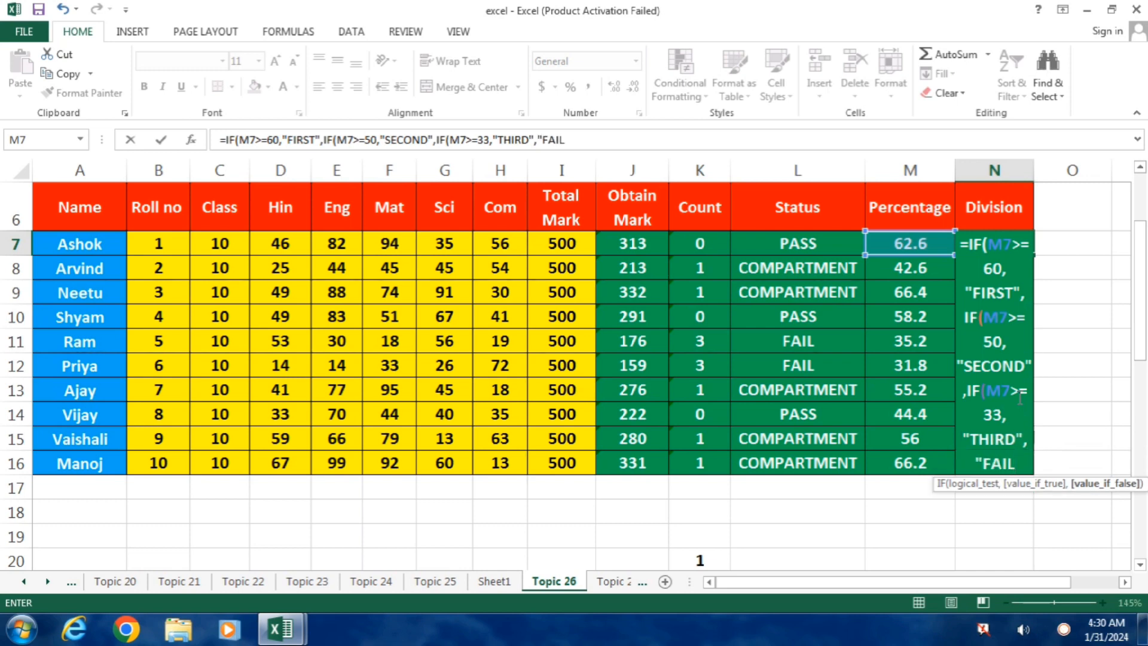
text(")
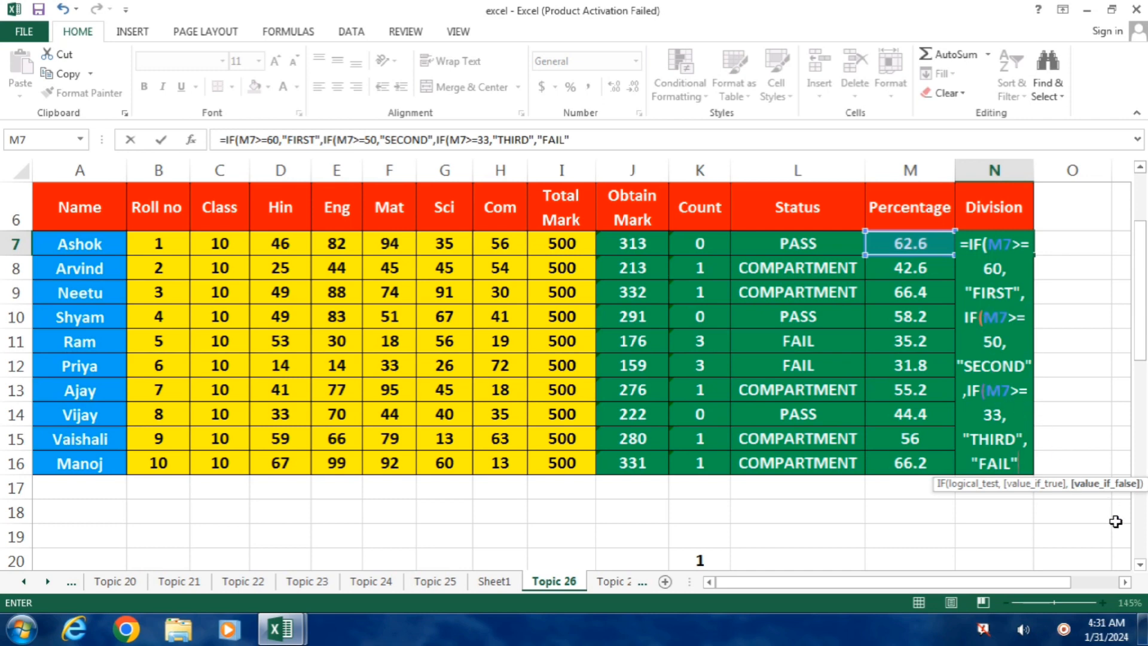
Finish the N7 Division formula with "FAIL" as the fallback result, close all three IF functions and commit it.
text())))
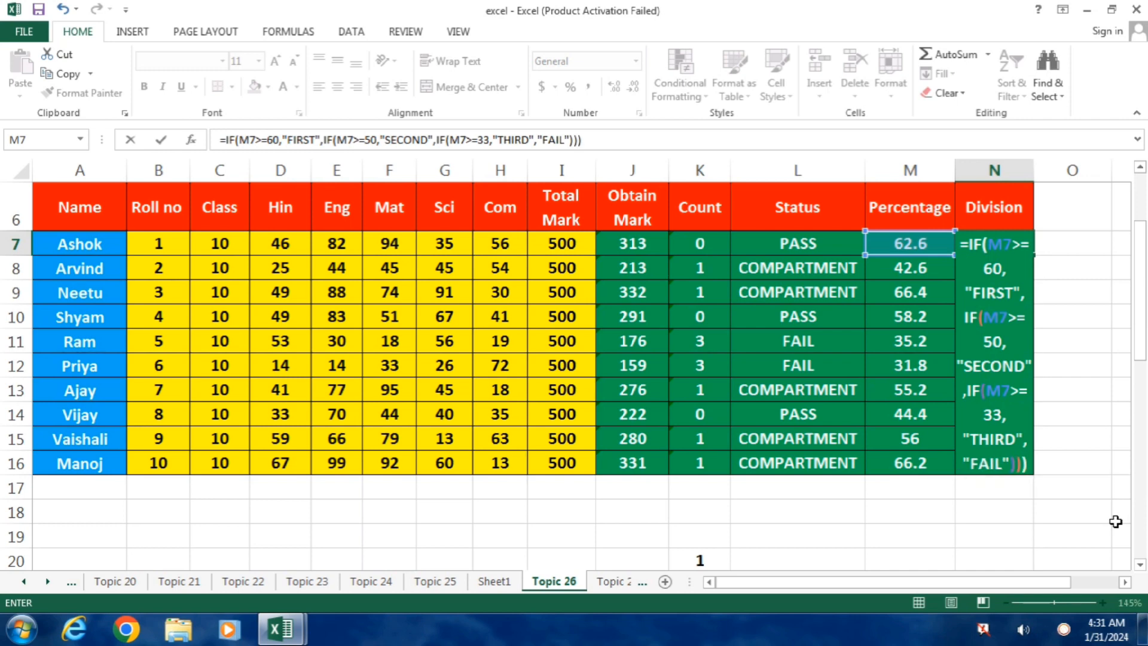
key(Return)
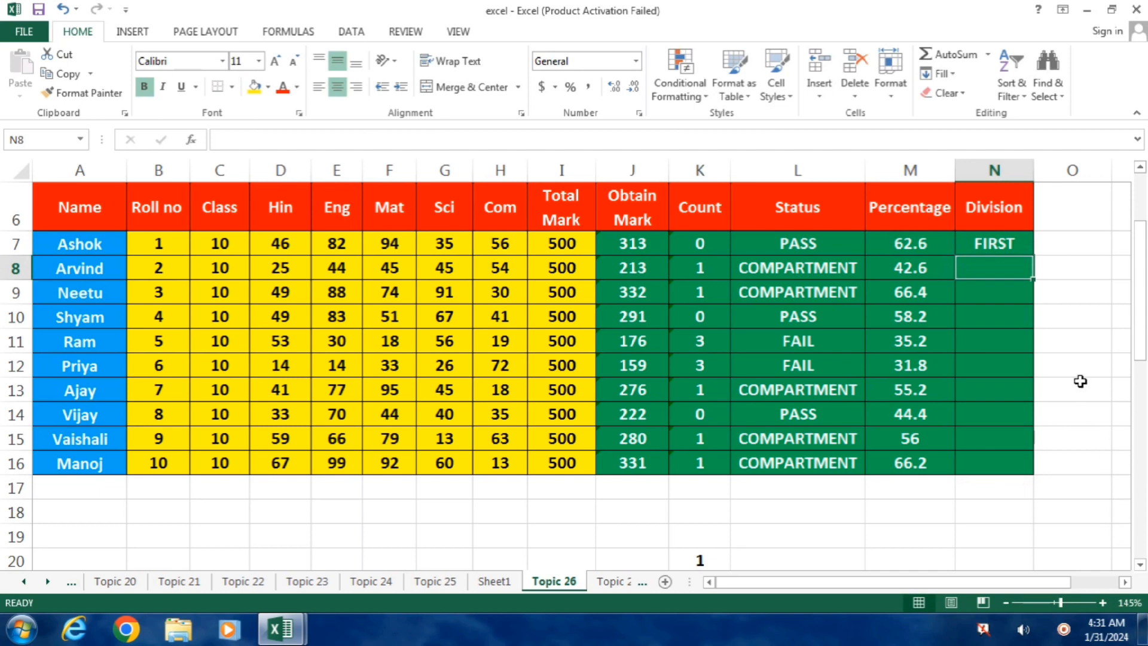
Fill the Division formula from N7 down to N16 for the remaining students.
click(1010, 245)
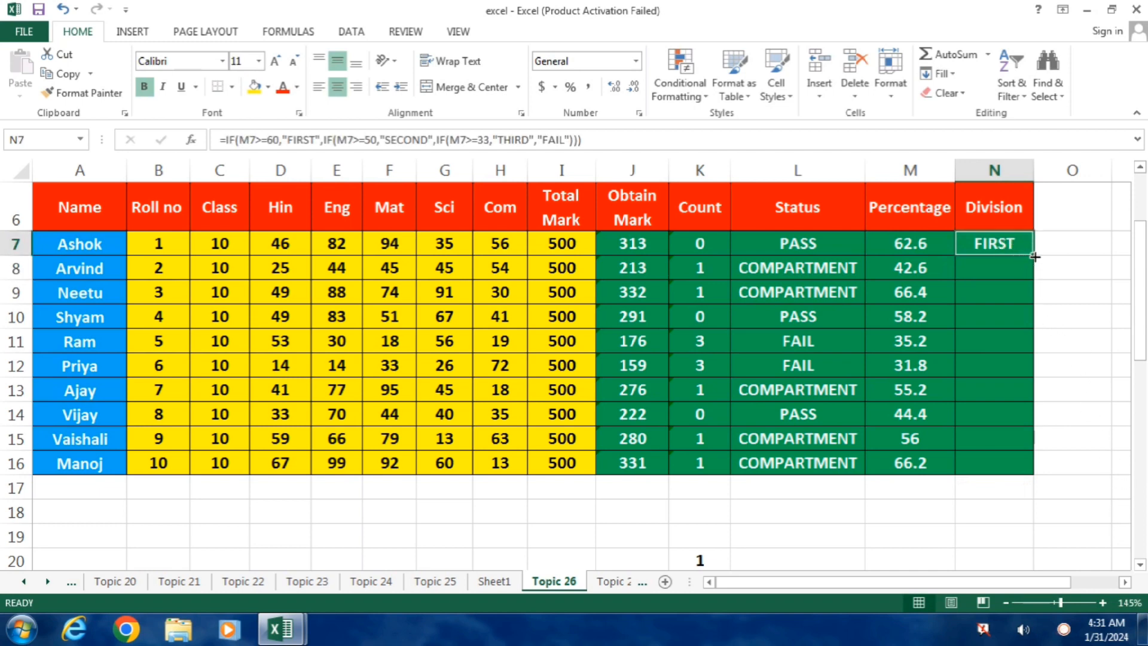
drag(1024, 258, 981, 477)
click(831, 493)
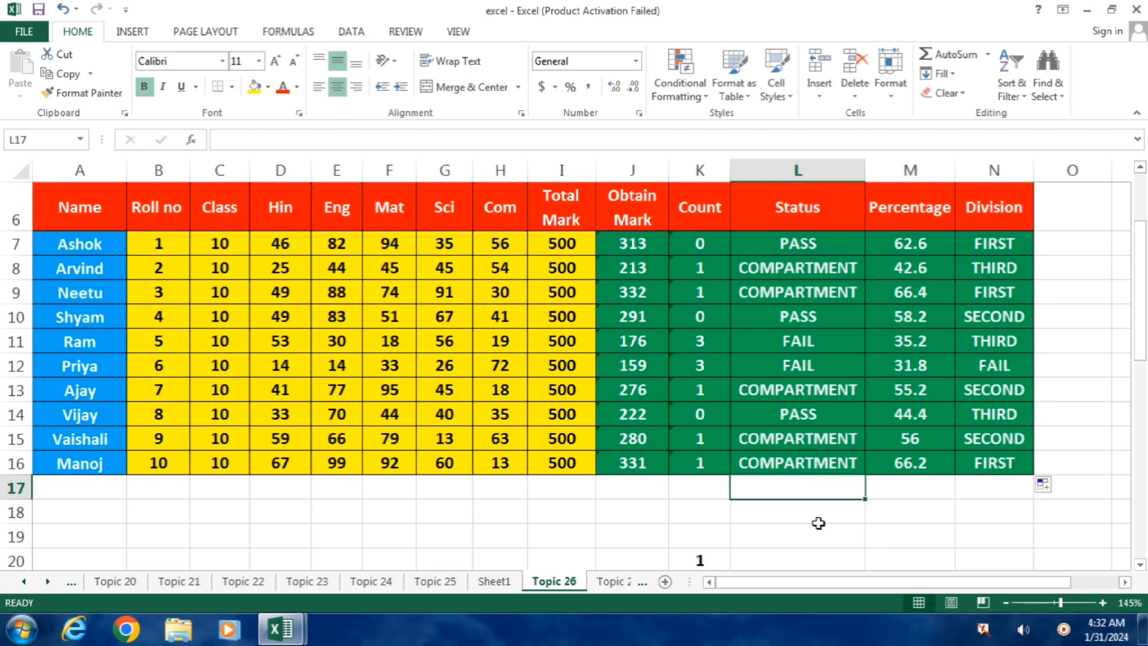
Review the Division formula in N7 and compare it with the formula notes below the marksheet.
click(990, 245)
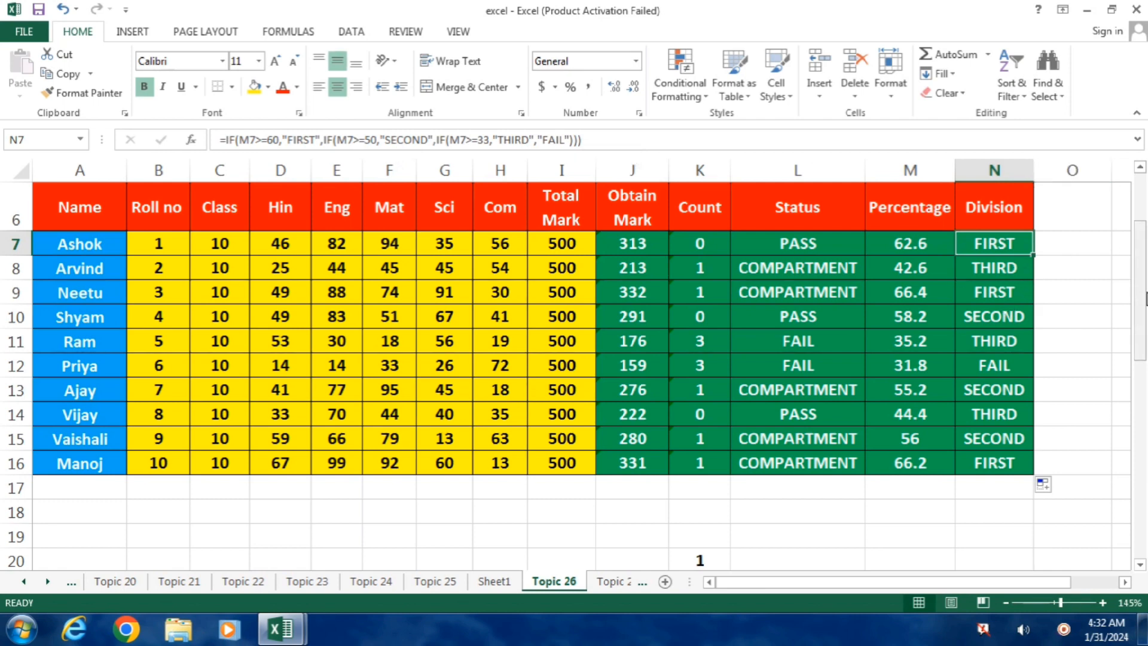
drag(1145, 274, 1144, 413)
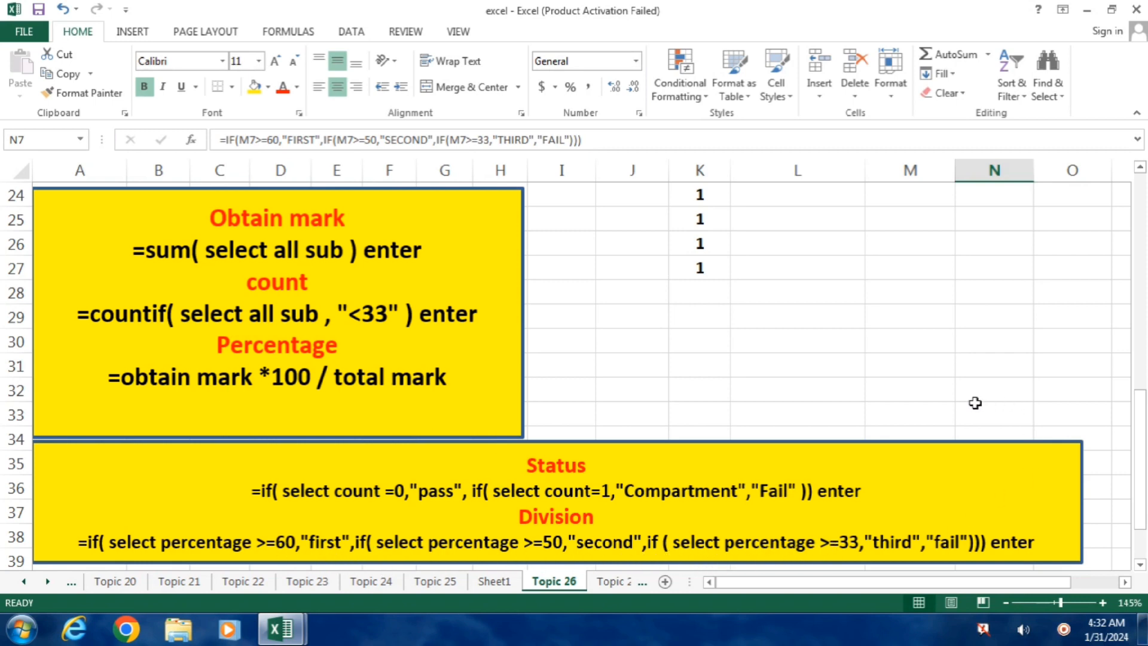
click(707, 309)
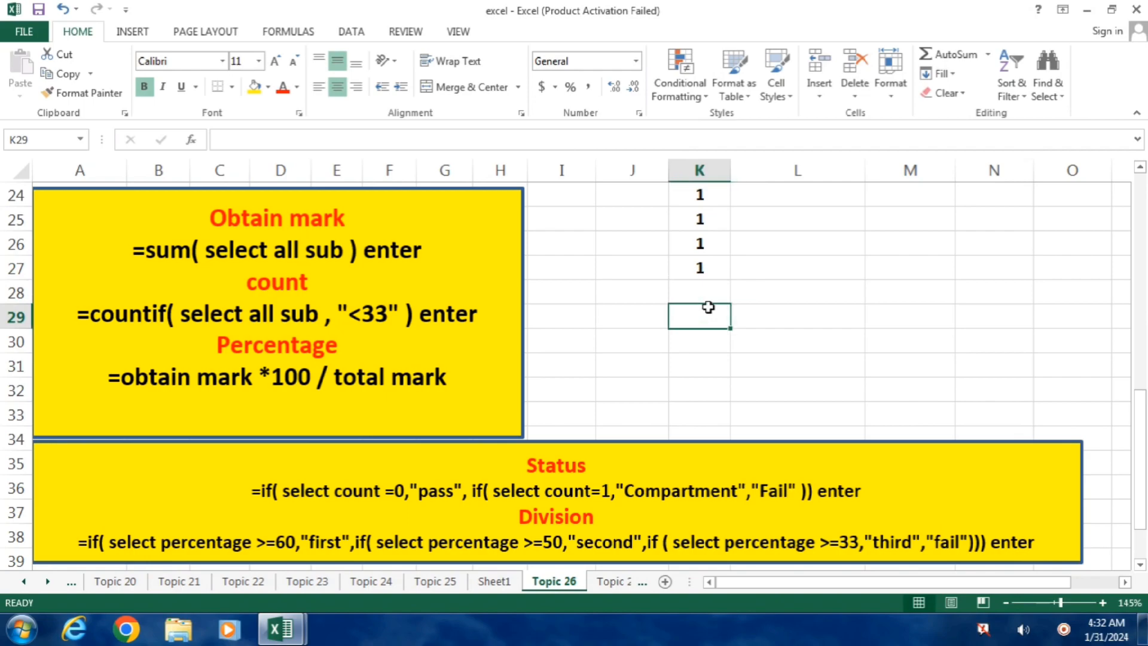